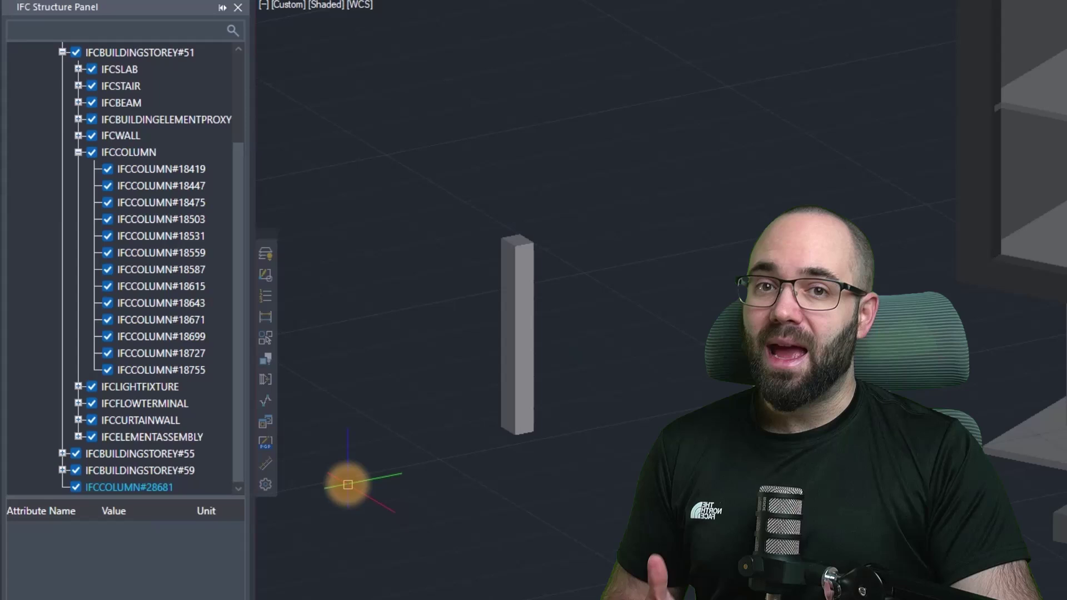
- Bring up the attributes and context menu of an IFCCOLUMN entry in the IFC Structure Panel
right_click(142, 487)
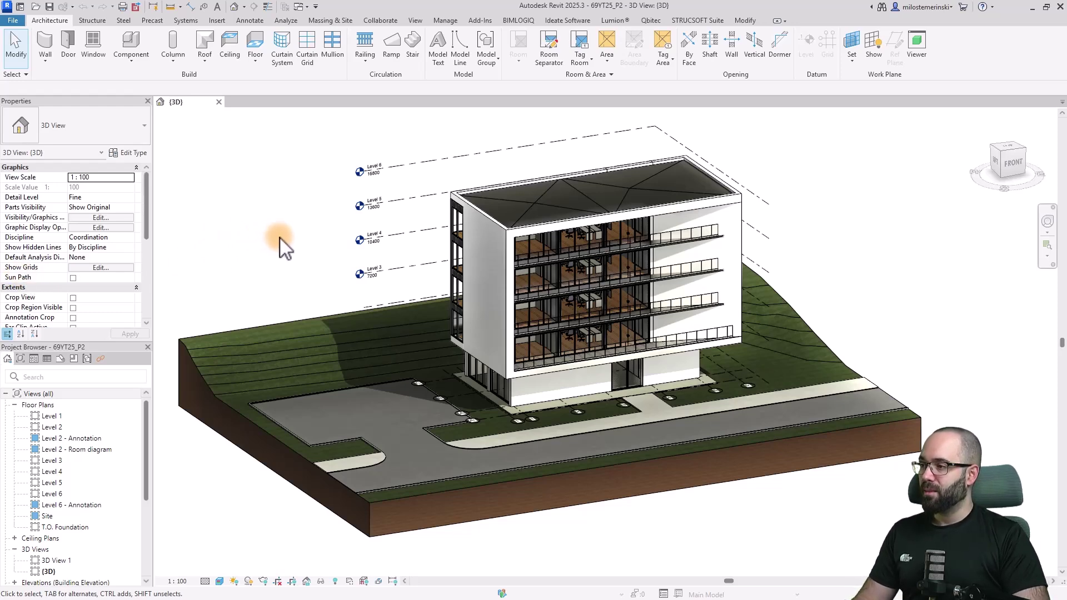
- Start a DWG export of the building's 3D view from Revit's File > Export menu
middle_click_drag(287, 275, 338, 302, "shift")
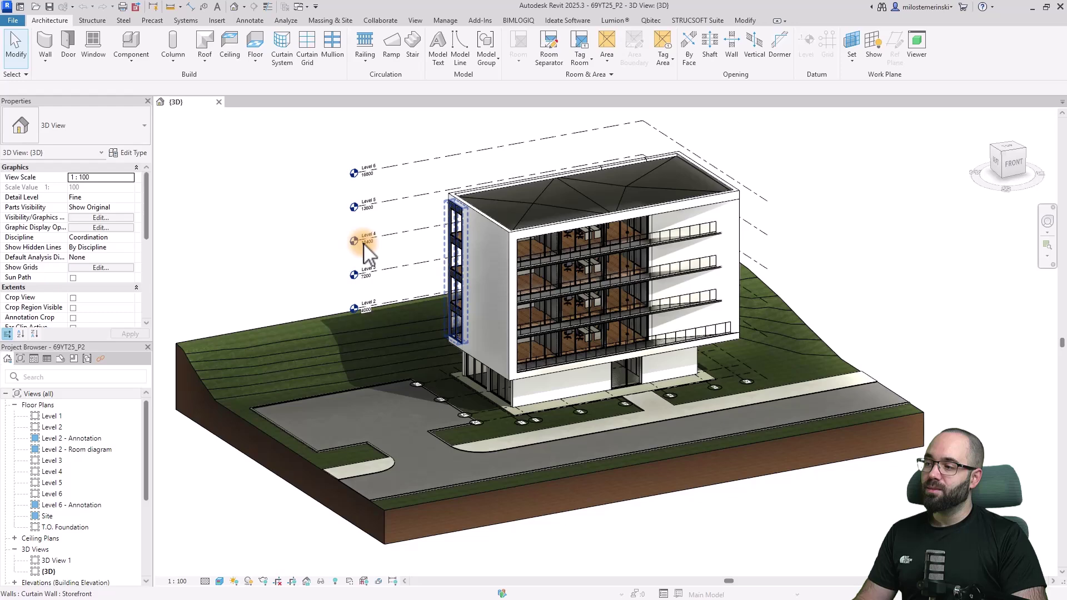
middle_click_drag(290, 250, 308, 271, "shift")
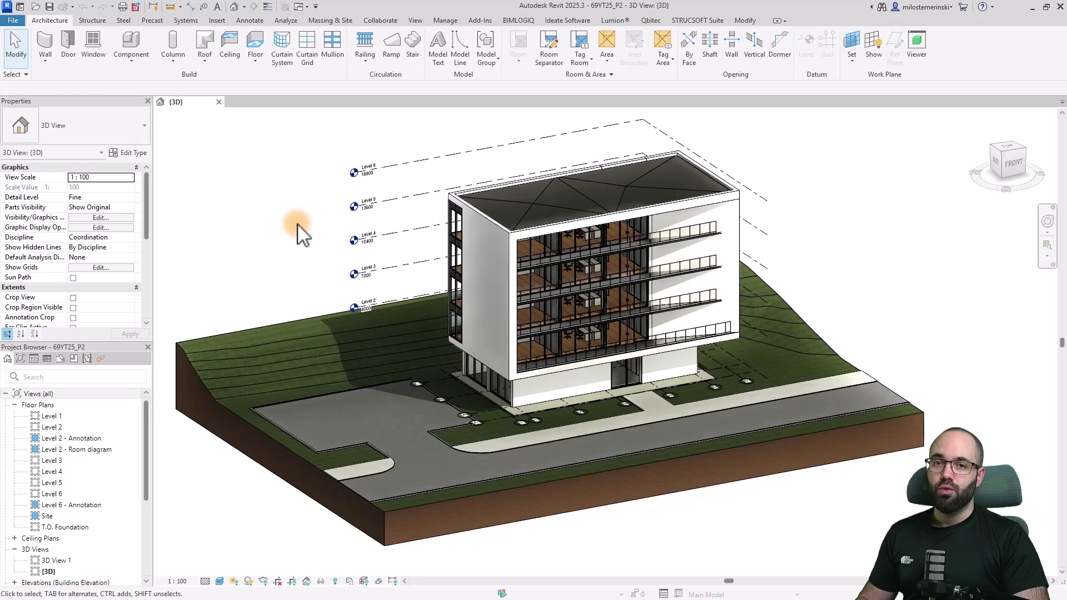
left_click(14, 20)
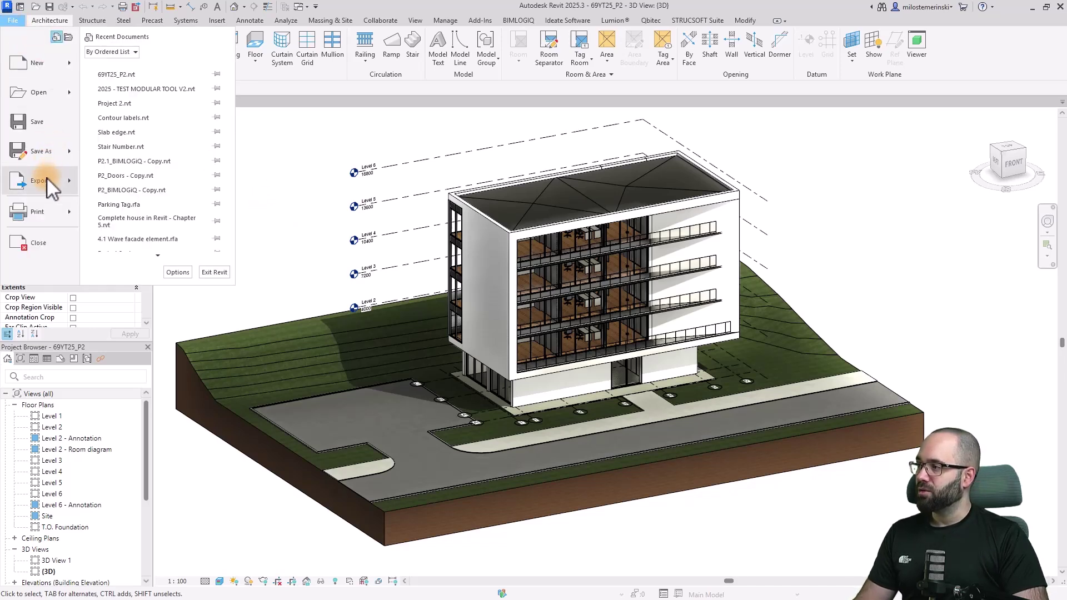
mouse_move(155, 70)
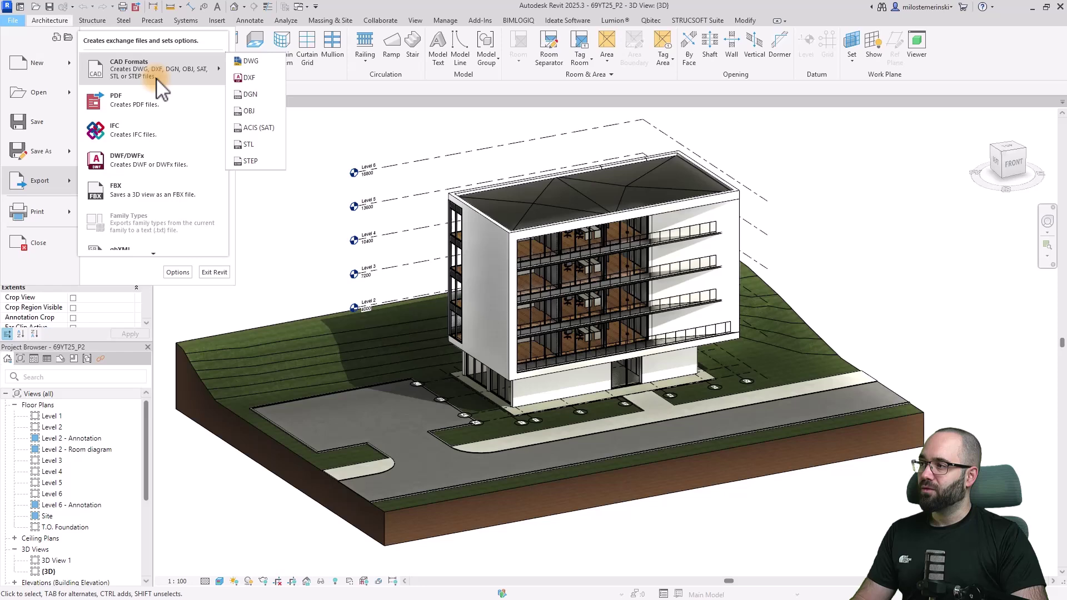
left_click(253, 75)
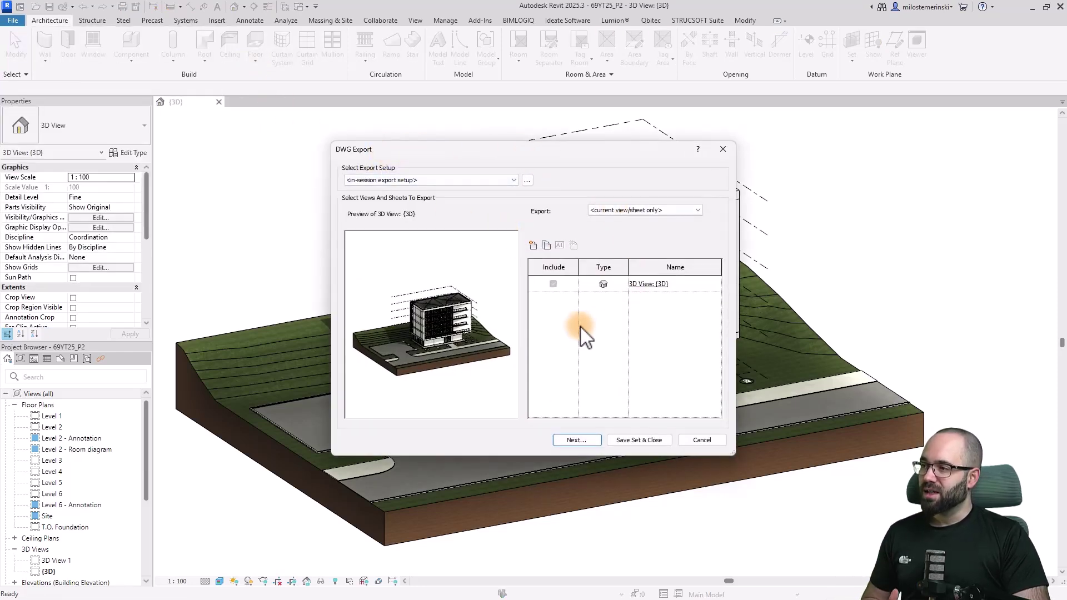
- Save the 3D view DWG export to the Desktop
left_click(576, 440)
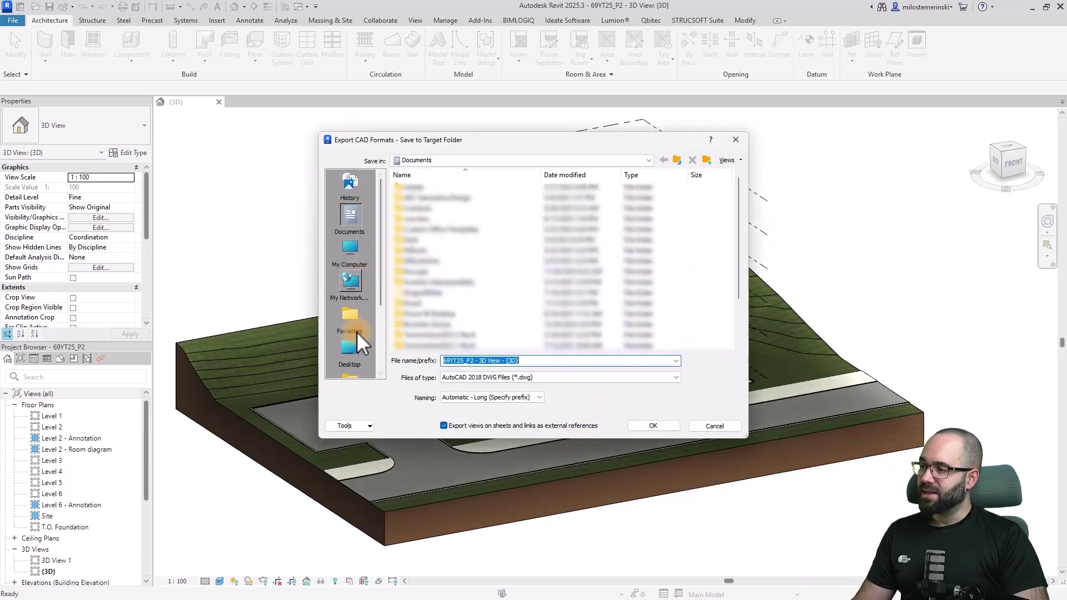
left_click(350, 354)
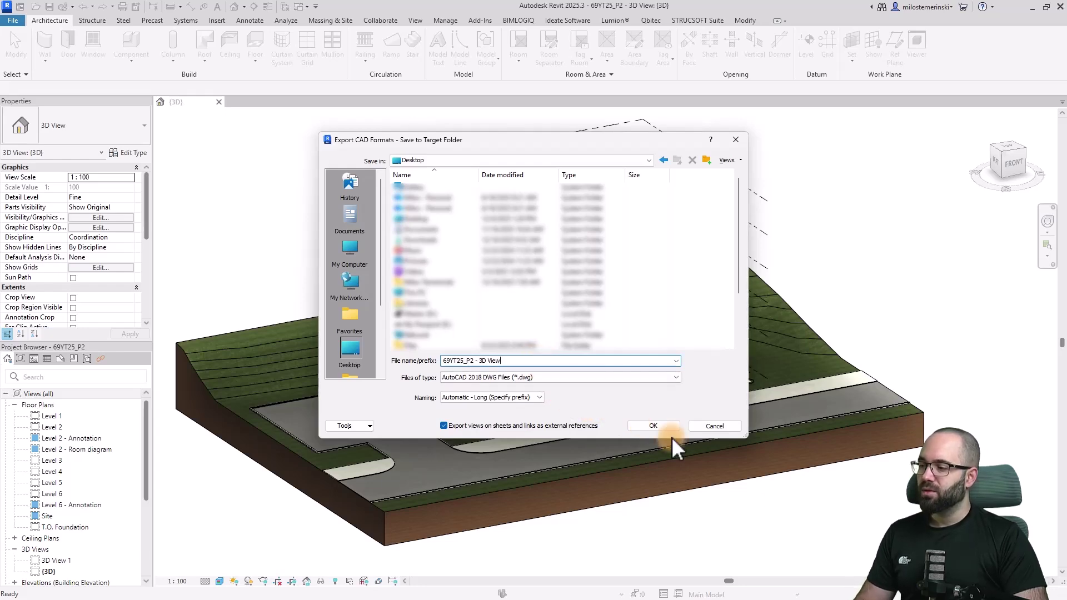
left_click(651, 427)
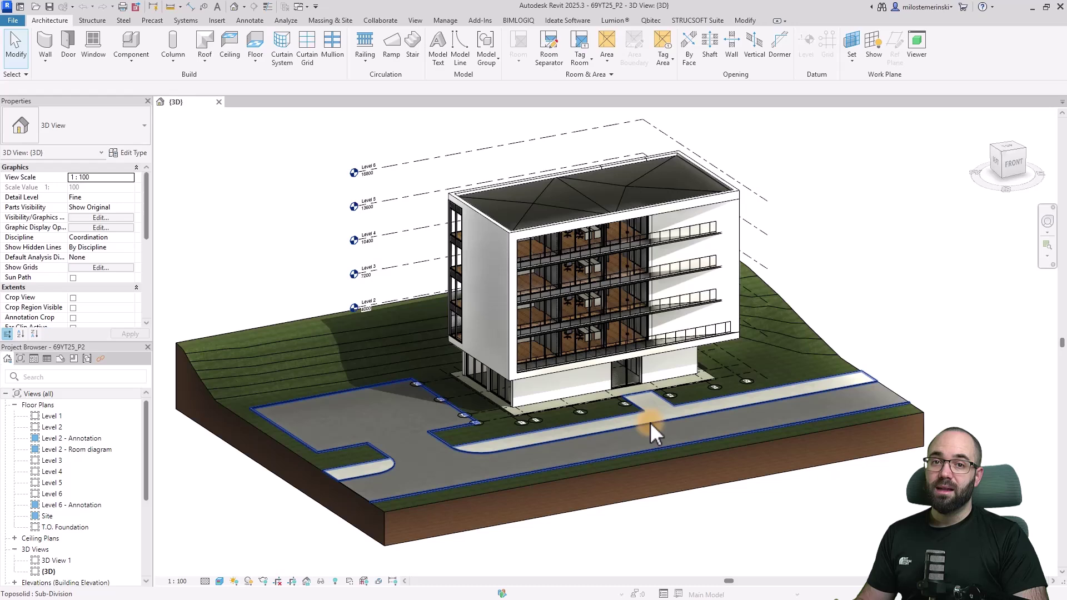
- Switch to the Level 2 floor plan from the Project Browser
double_click(52, 427)
scroll(659, 387, "up", 2)
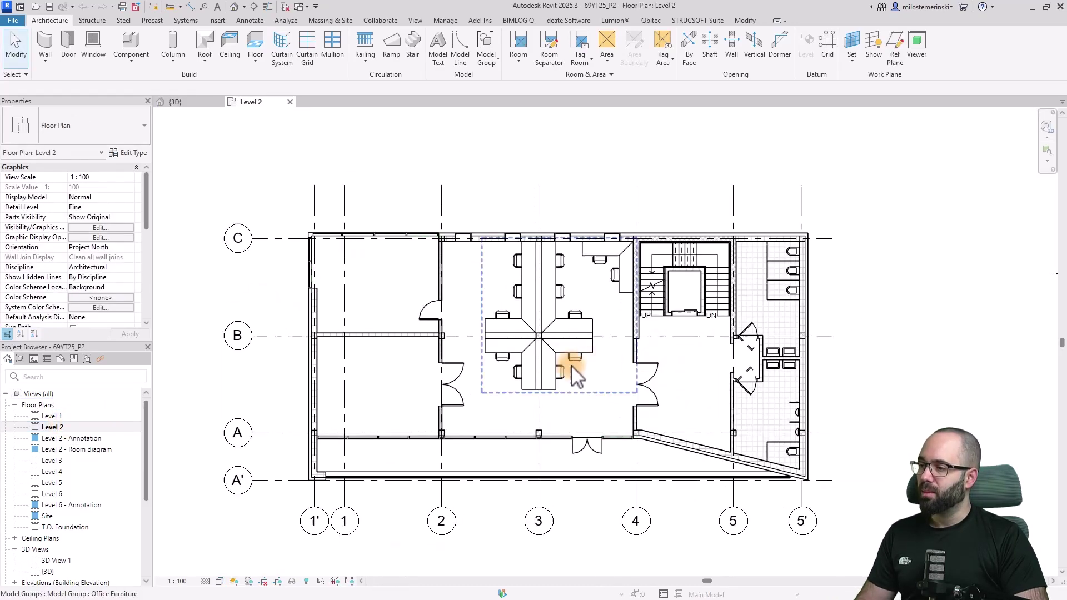
scroll(571, 366, "down", 1)
middle_click_drag(576, 374, 614, 352)
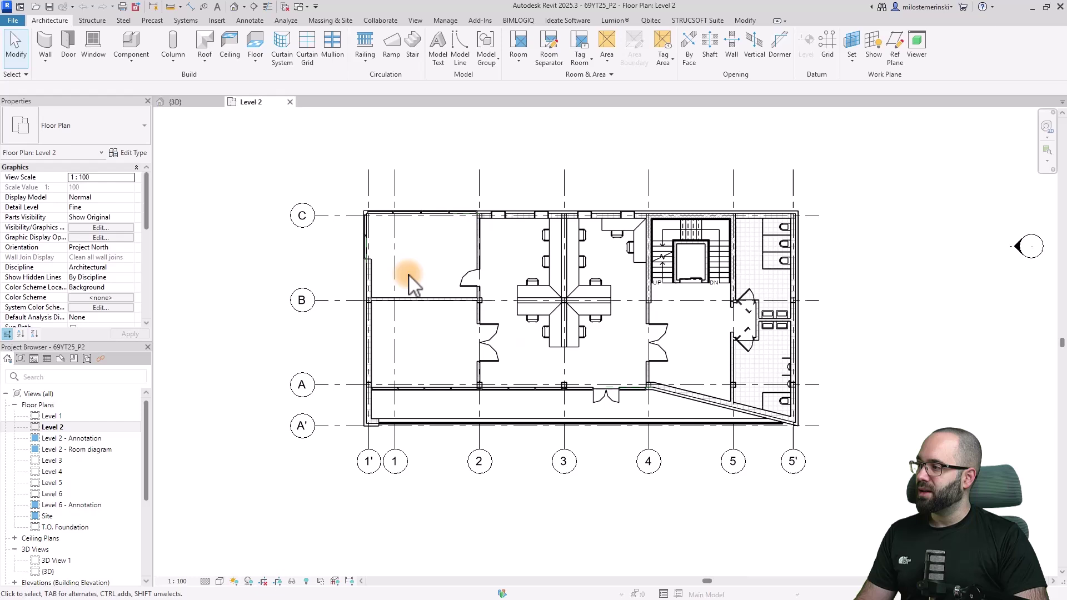
left_click(20, 18)
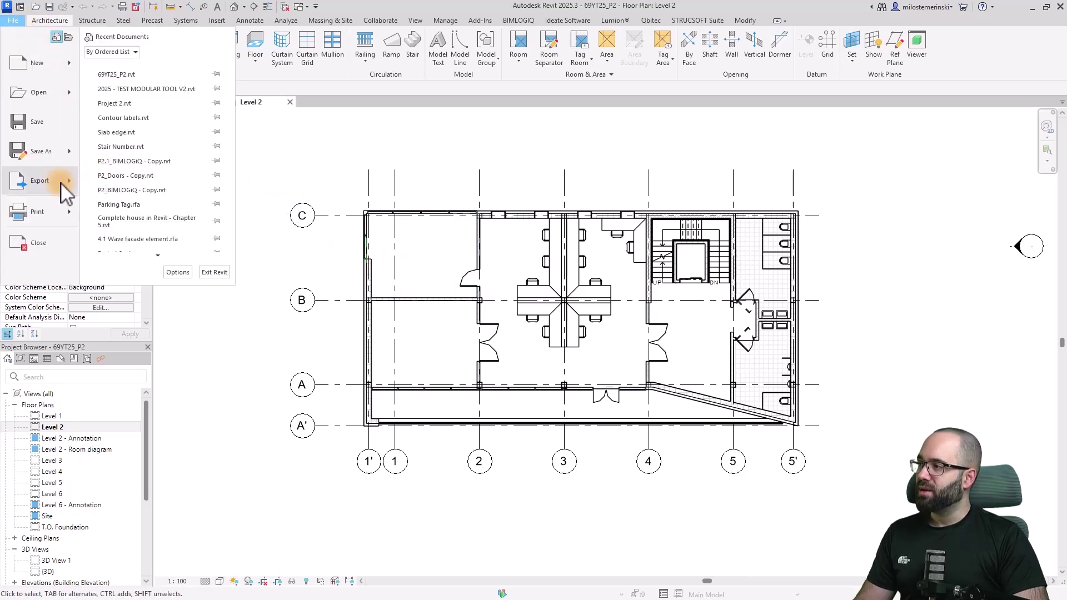
mouse_move(150, 69)
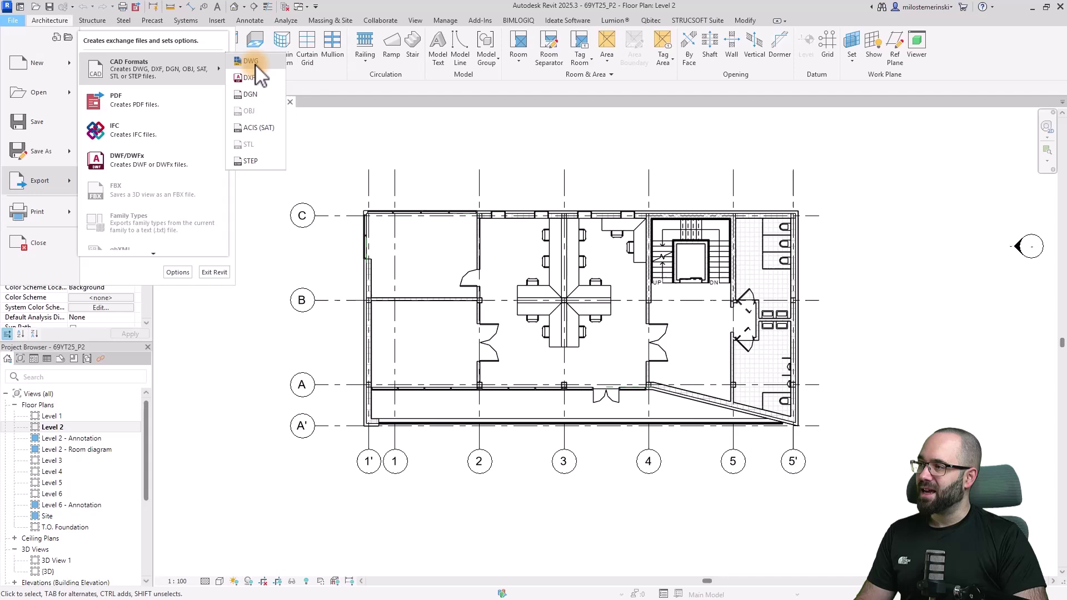
- Export the Level 2 floor plan as a DWG to the Desktop
left_click(256, 64)
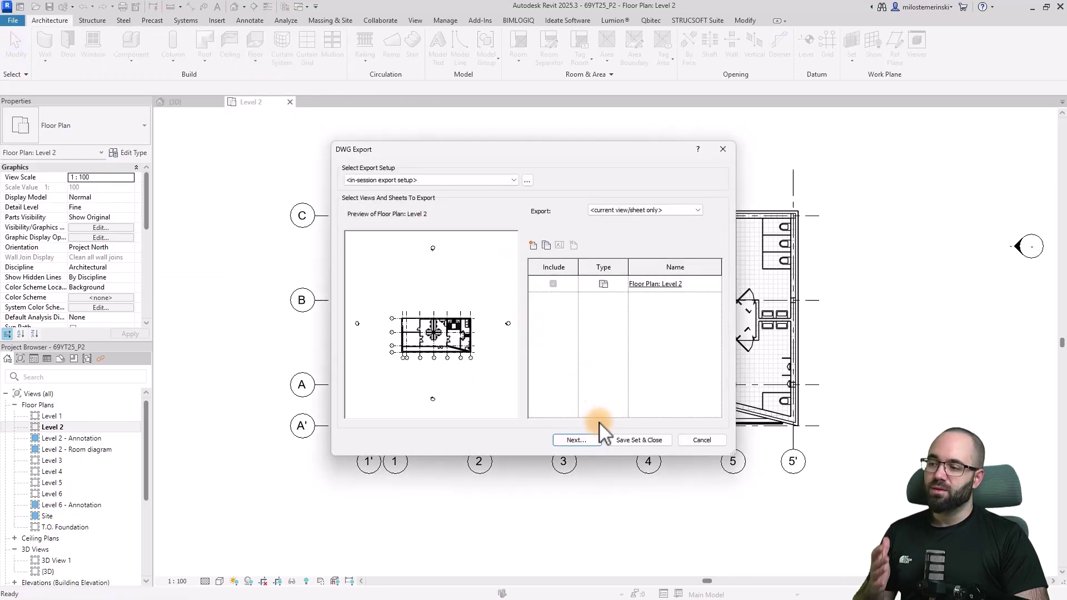
left_click(586, 440)
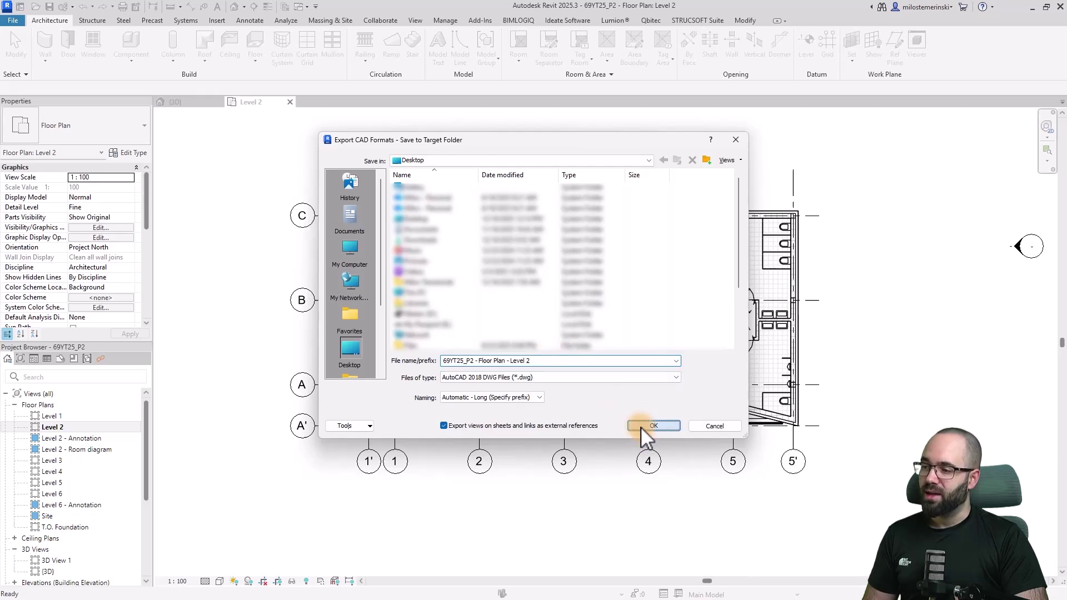
left_click(650, 426)
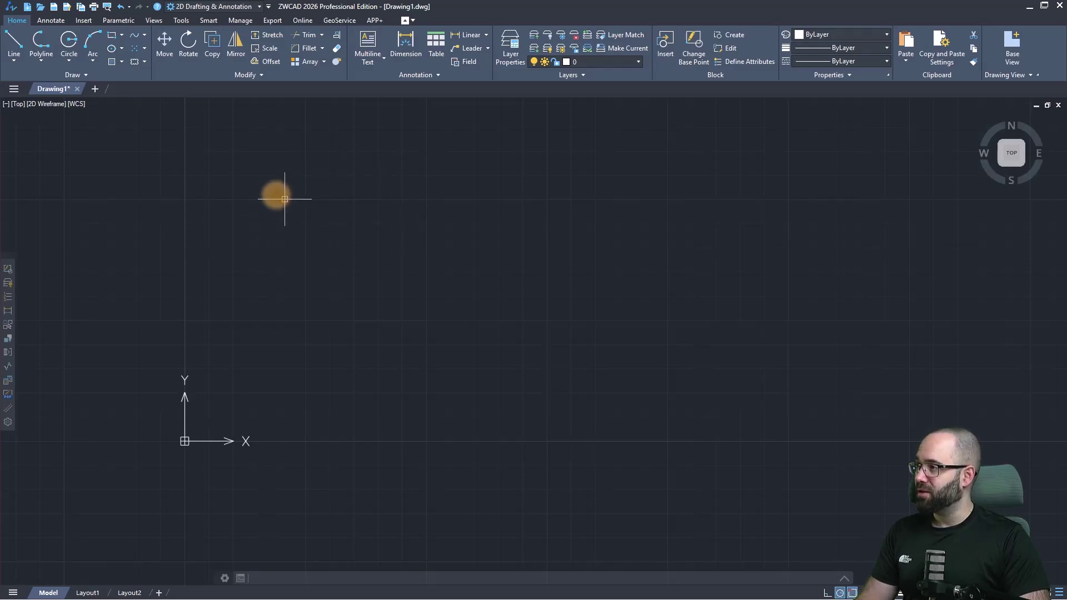
- Open the 69YT25_P2 - Floor Plan - Level 2 drawing from the Desktop in ZWCAD
left_click(43, 9)
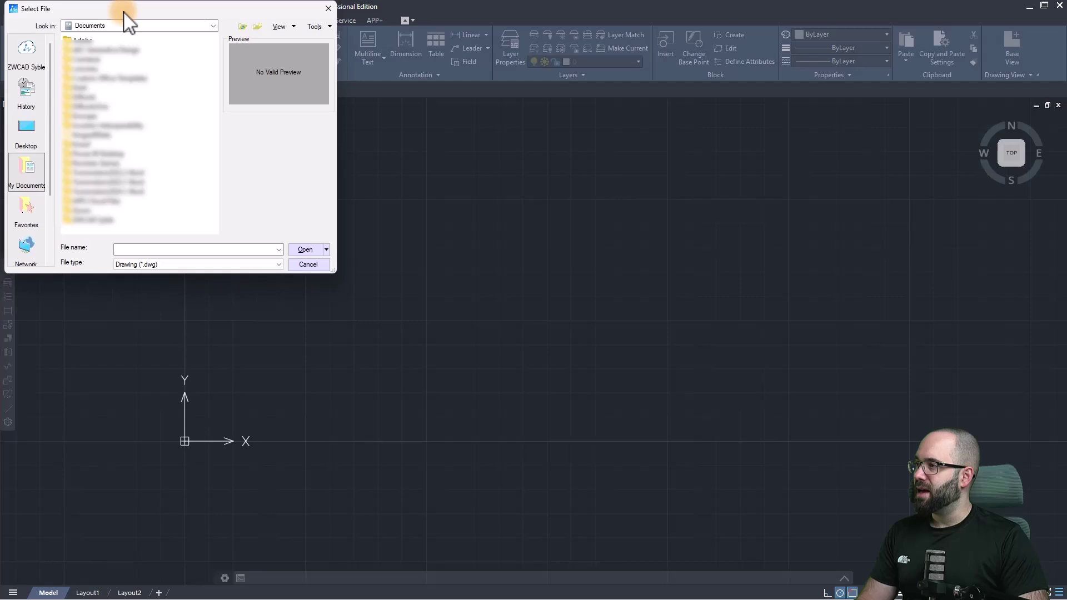
left_click_drag(123, 13, 362, 166)
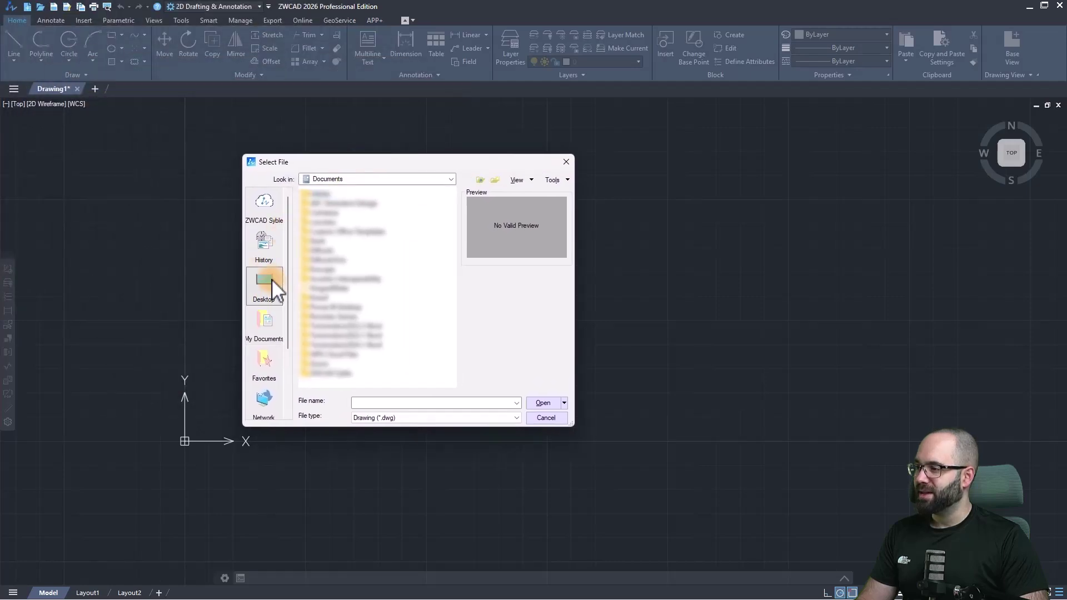
left_click(272, 279)
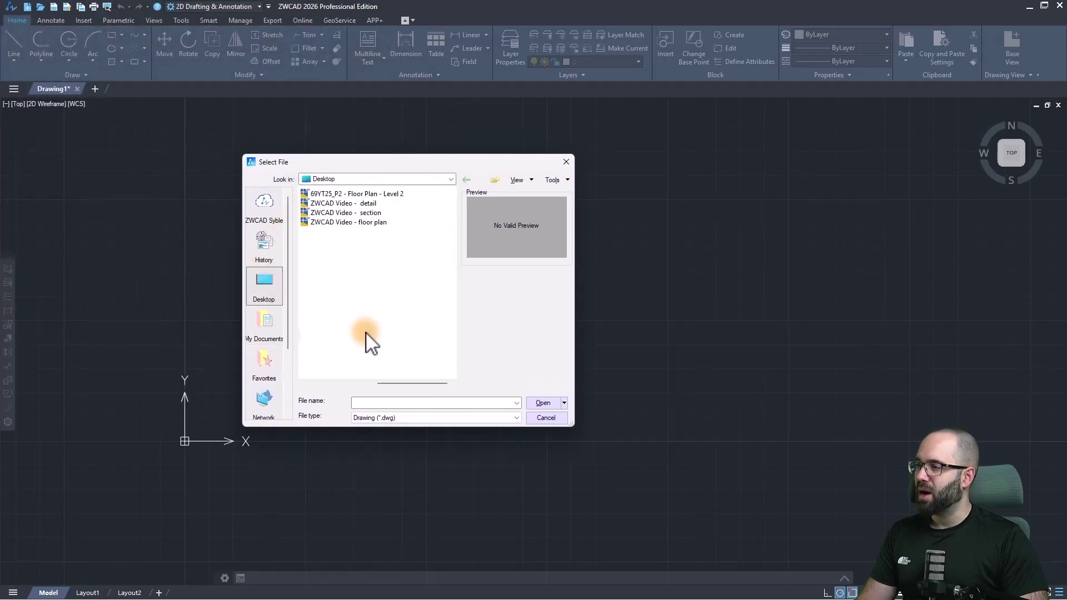
left_click(351, 195)
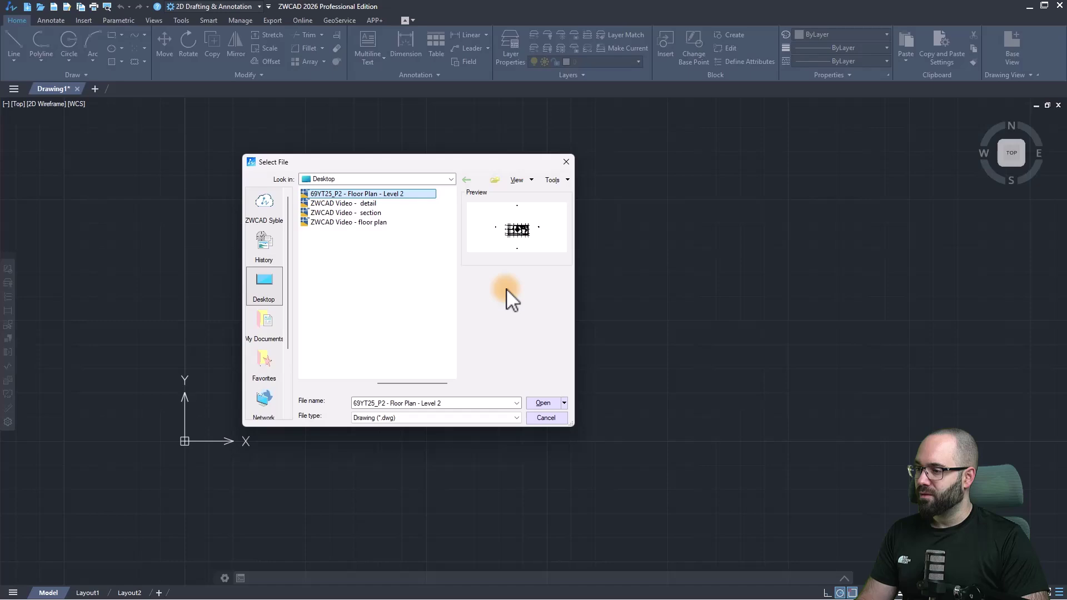
left_click(545, 403)
scroll(498, 286, "down", 4)
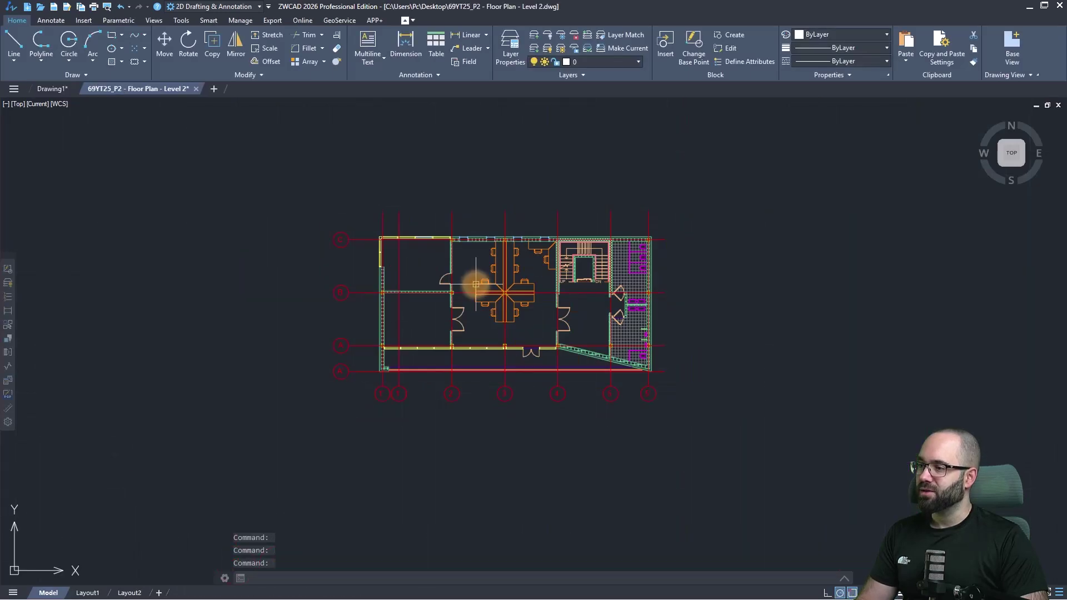
scroll(497, 285, "down", 2)
scroll(498, 285, "up", 5)
scroll(471, 297, "down", 2)
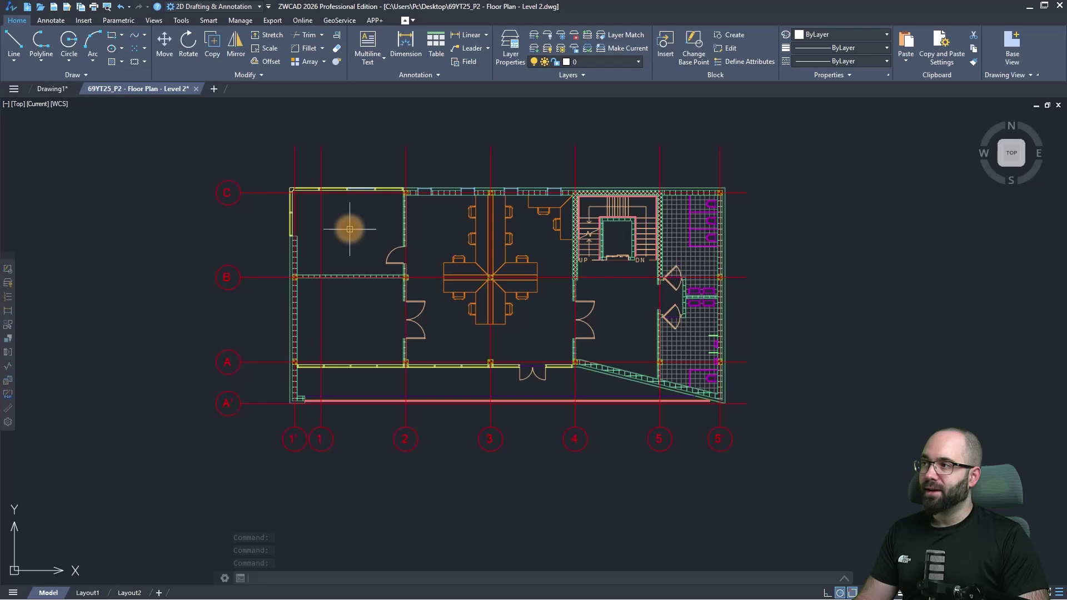
- Place a 1400.0 dimension above the top wall from the Annotate tools
middle_click_drag(369, 152, 409, 165)
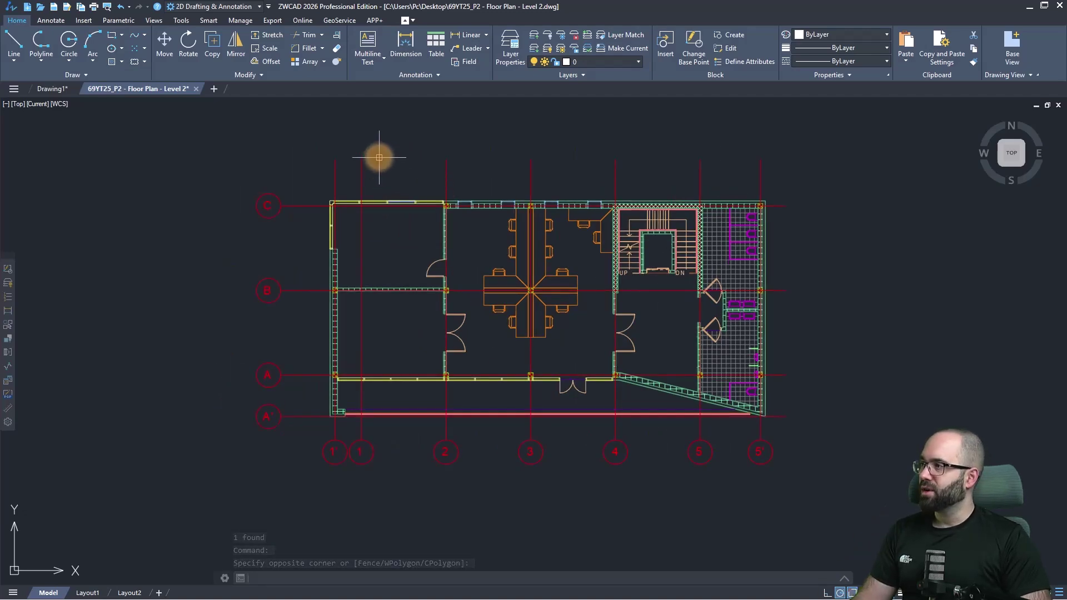
left_click(62, 21)
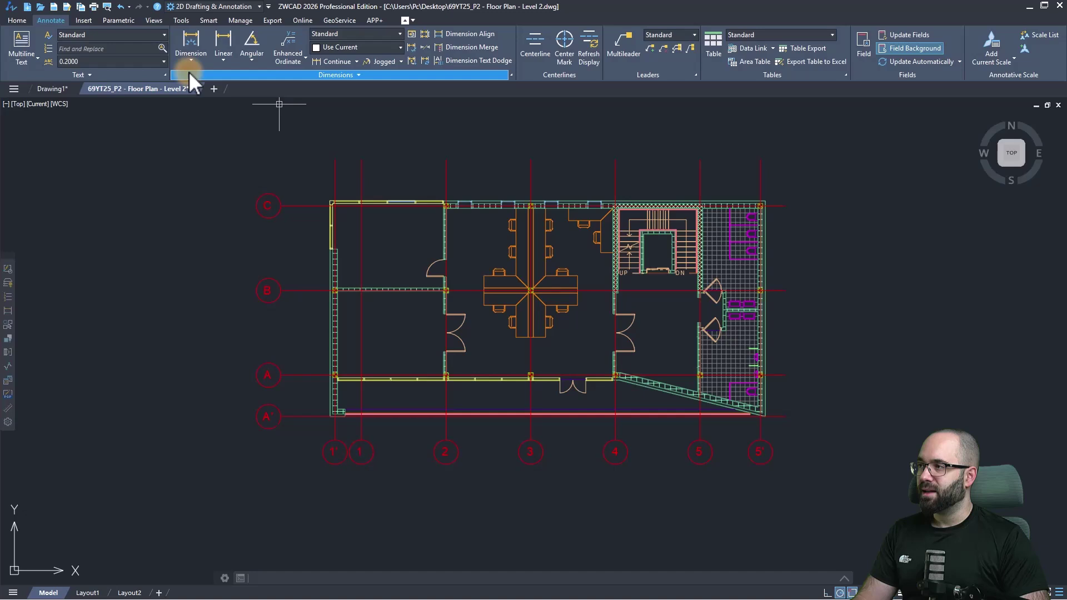
left_click(192, 52)
scroll(333, 158, "up", 5)
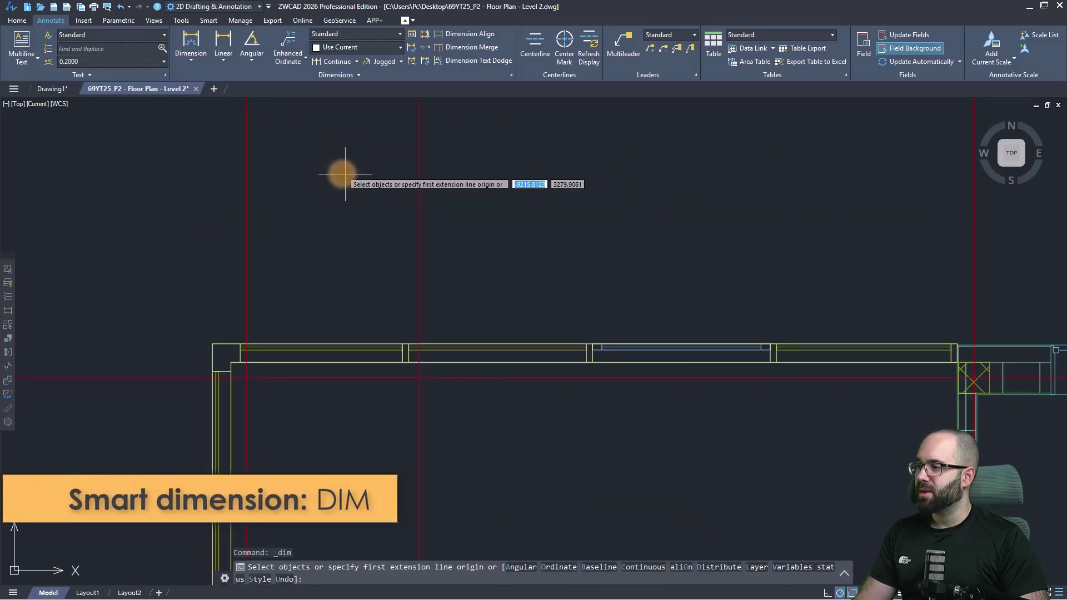
left_click(242, 347)
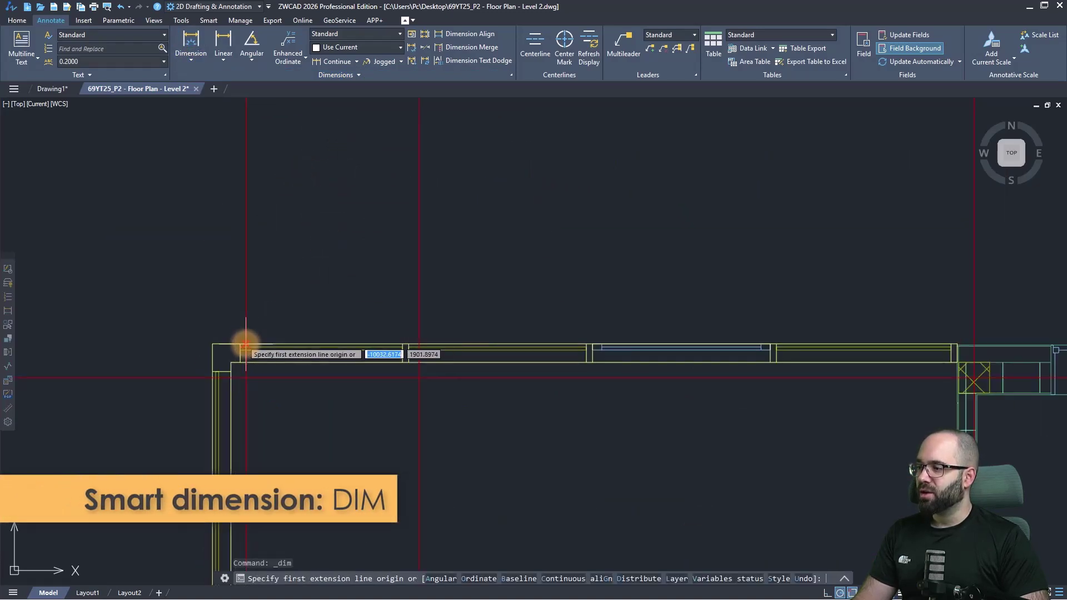
left_click(402, 344)
scroll(452, 258, "down", 2)
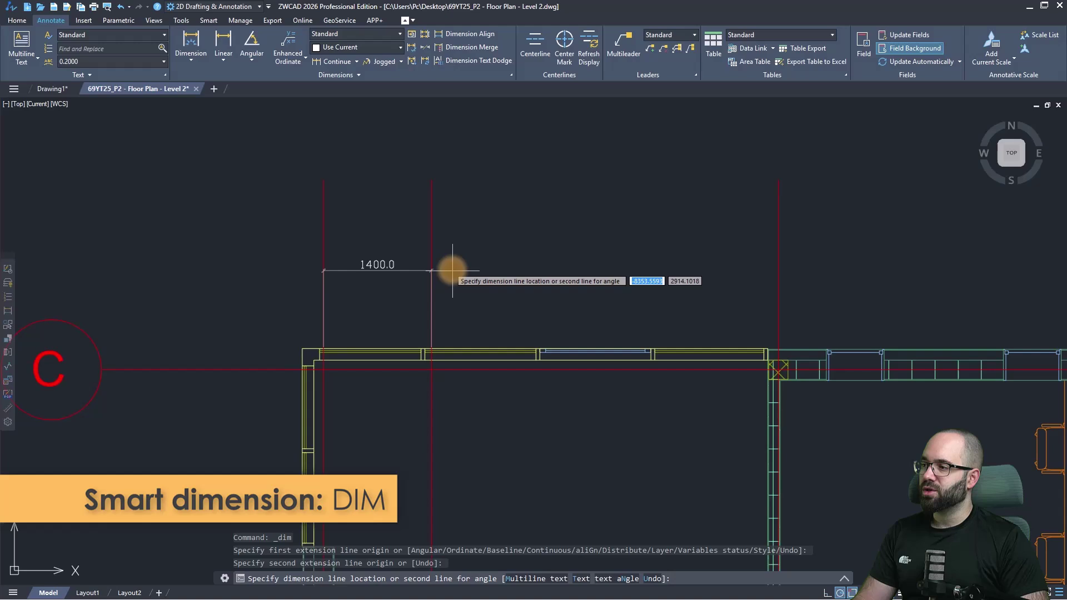
left_click(314, 250)
- Continue the chain along the top gridlines with 4500.0, 4500.0, another segment and 3200.0 dimensions
left_click(340, 62)
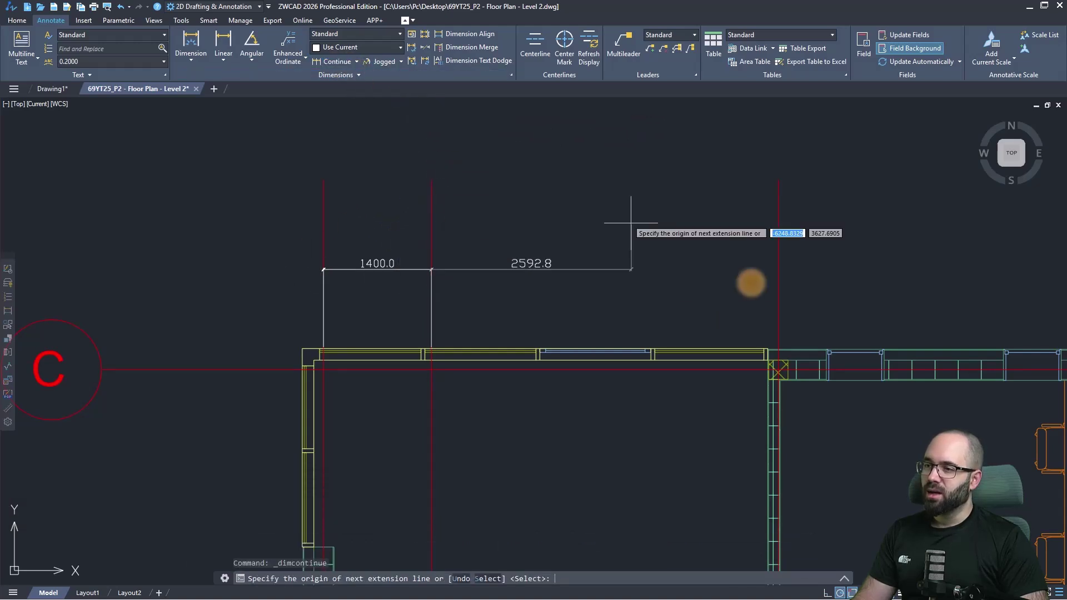
left_click(776, 349)
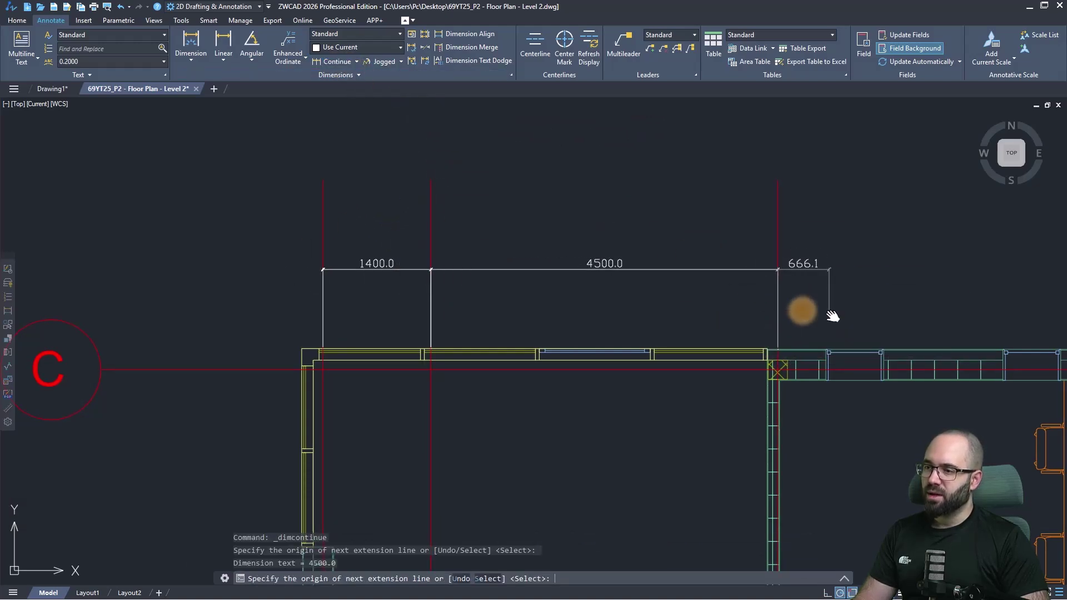
middle_click_drag(803, 309, 191, 288)
left_click(510, 342)
left_click(857, 332)
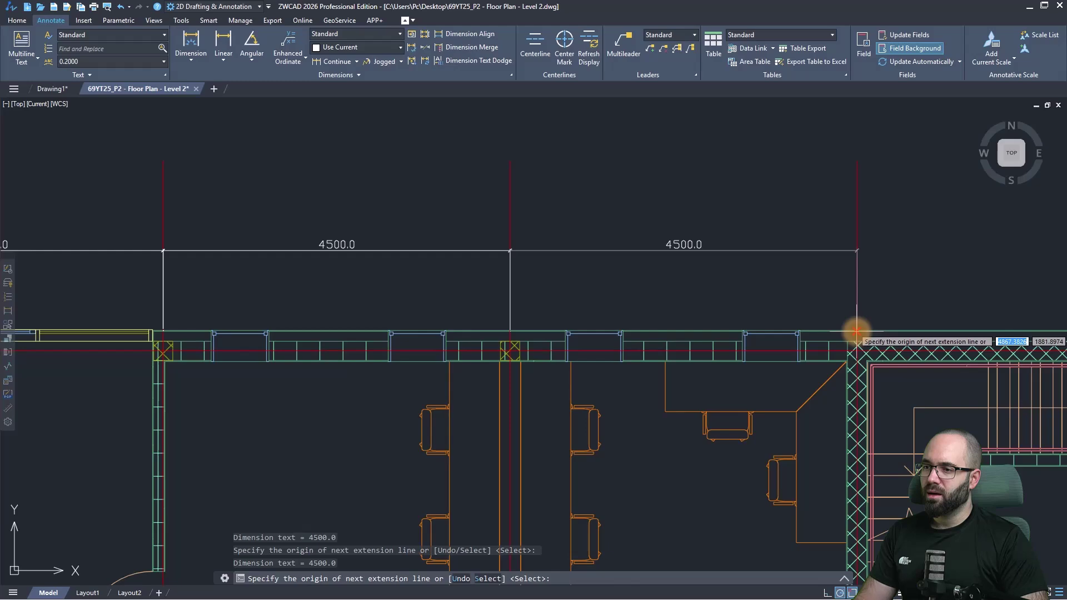
middle_click_drag(781, 320, 600, 295)
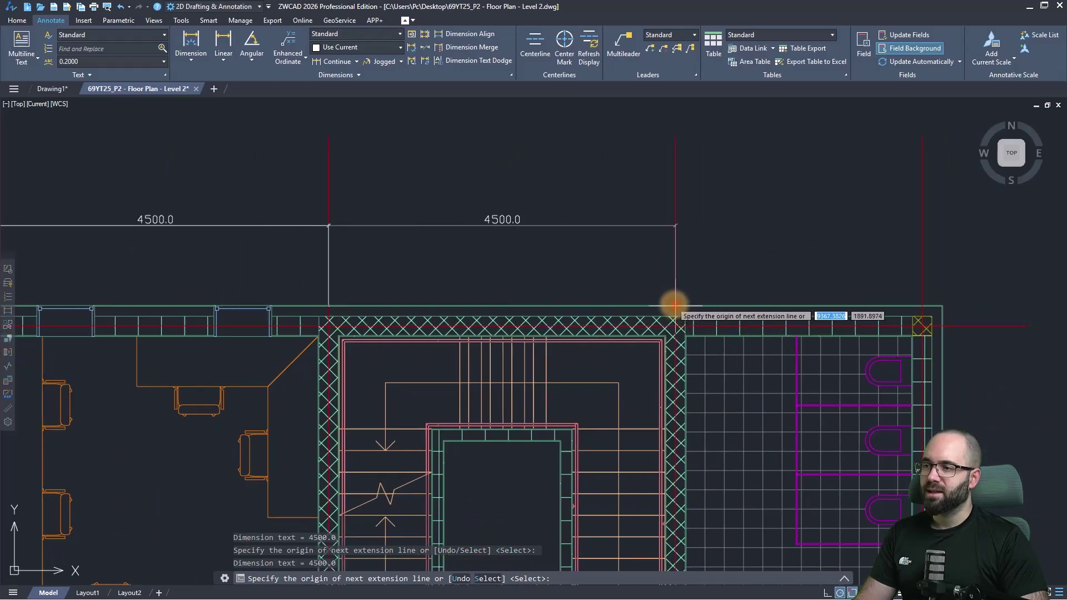
left_click(923, 307)
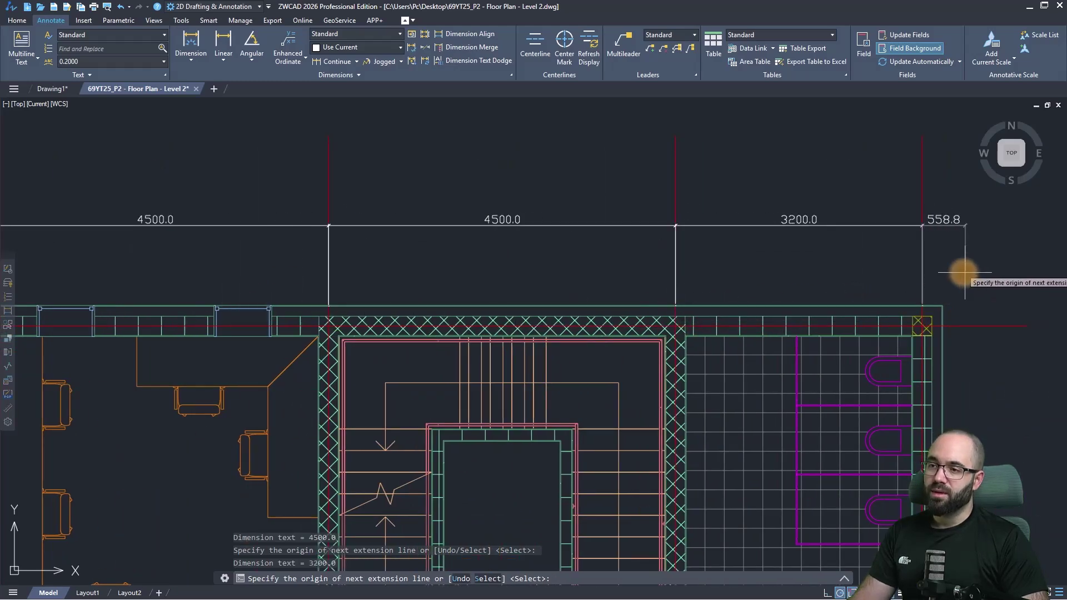
key("Escape")
key("Escape")
key("Escape")
scroll(822, 231, "down", 8)
scroll(666, 267, "up", 2)
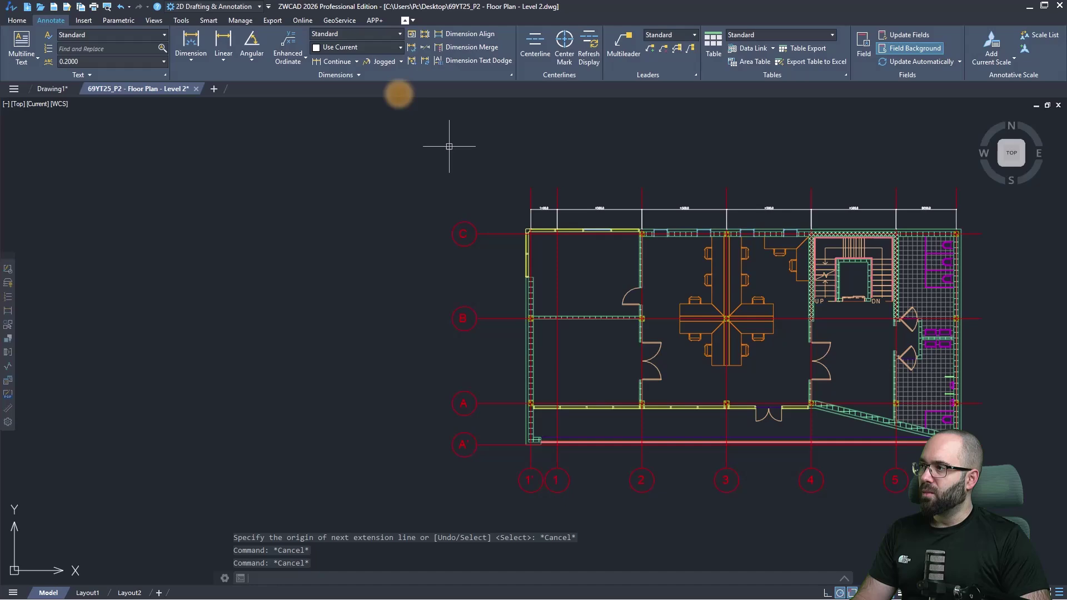
- Add a vertical dimension along the left wall edge of the plan
left_click(205, 48)
scroll(497, 265, "up", 4)
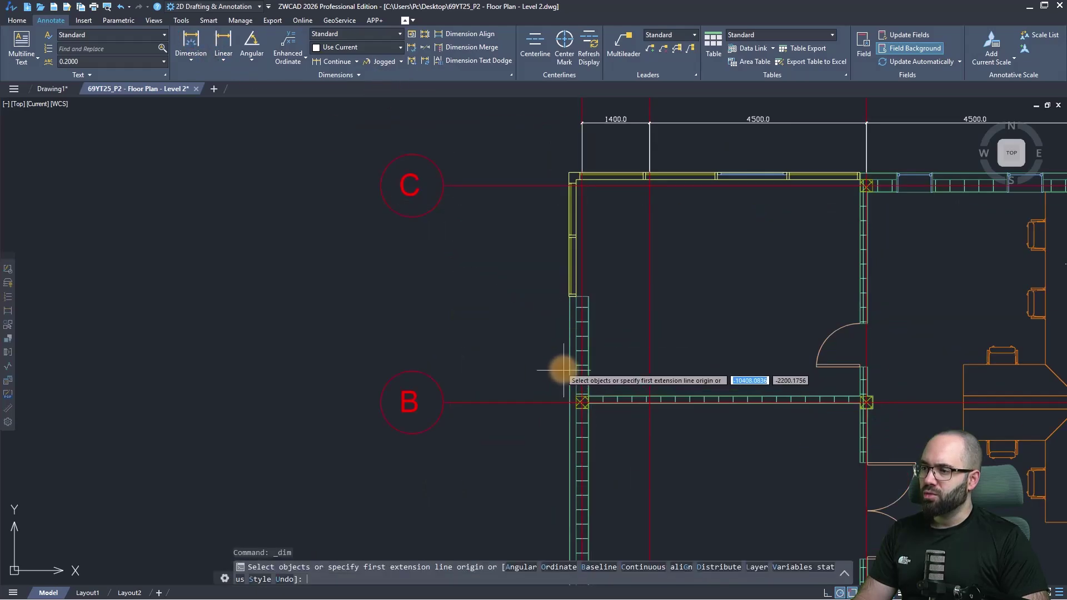
key("Return")
left_click(566, 369)
scroll(503, 317, "down", 2)
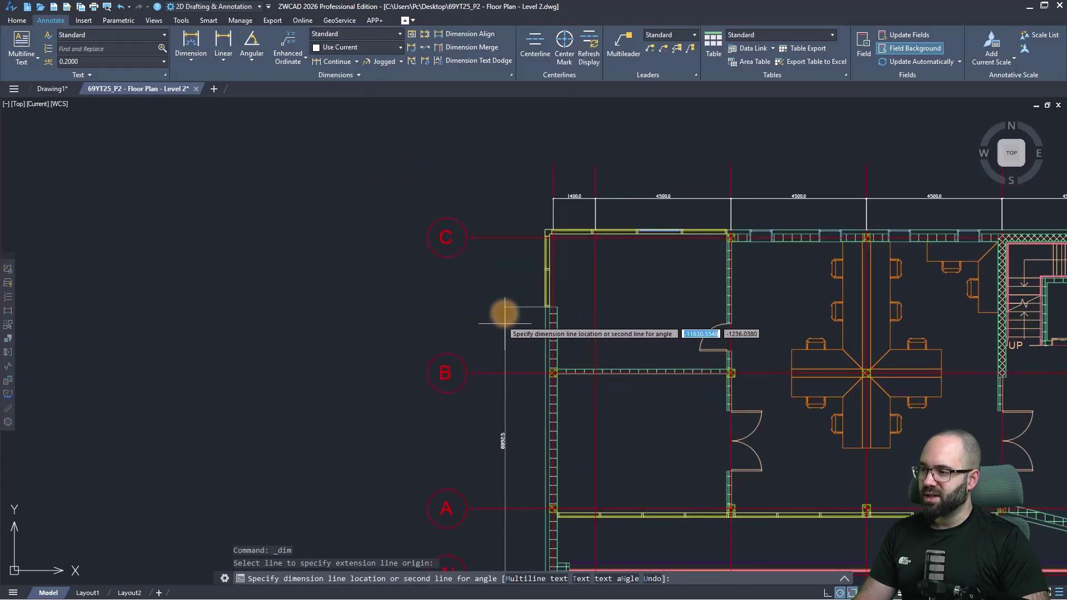
left_click(507, 283)
scroll(460, 303, "down", 3)
scroll(459, 302, "up", 1)
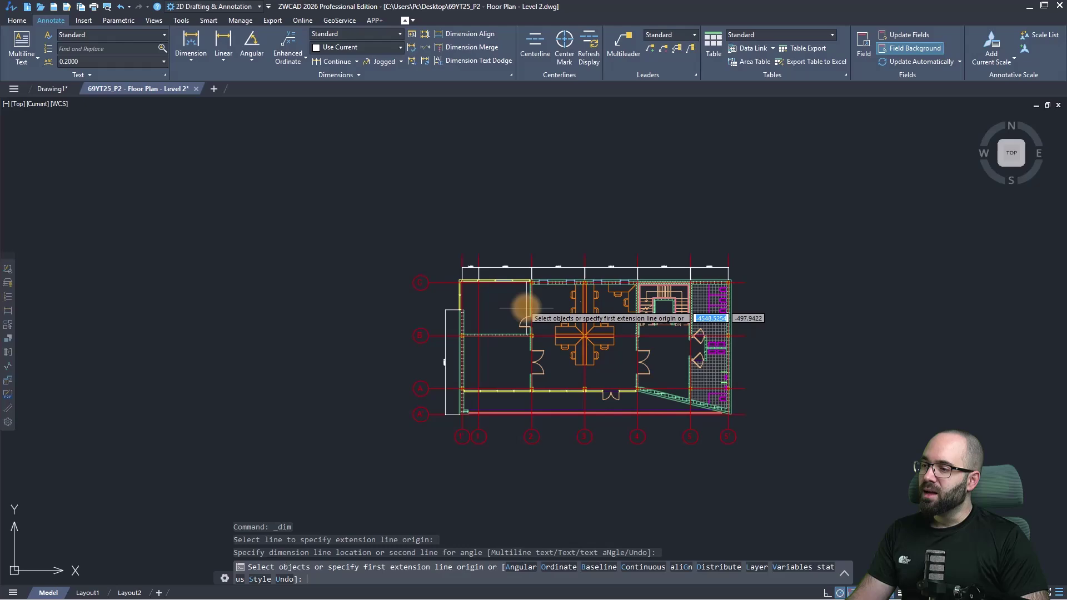
scroll(519, 319, "up", 2)
scroll(428, 286, "up", 2)
scroll(417, 280, "down", 1)
scroll(410, 275, "down", 2)
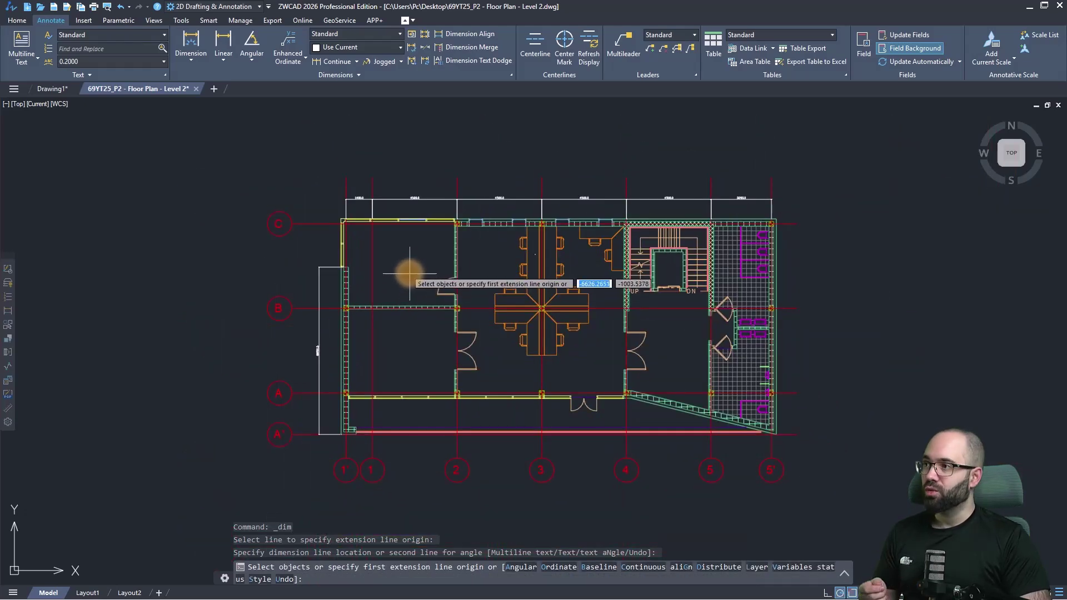
- Open the 69YT25_P2 - 3D View drawing in a new ZWCAD tab
left_click(41, 8)
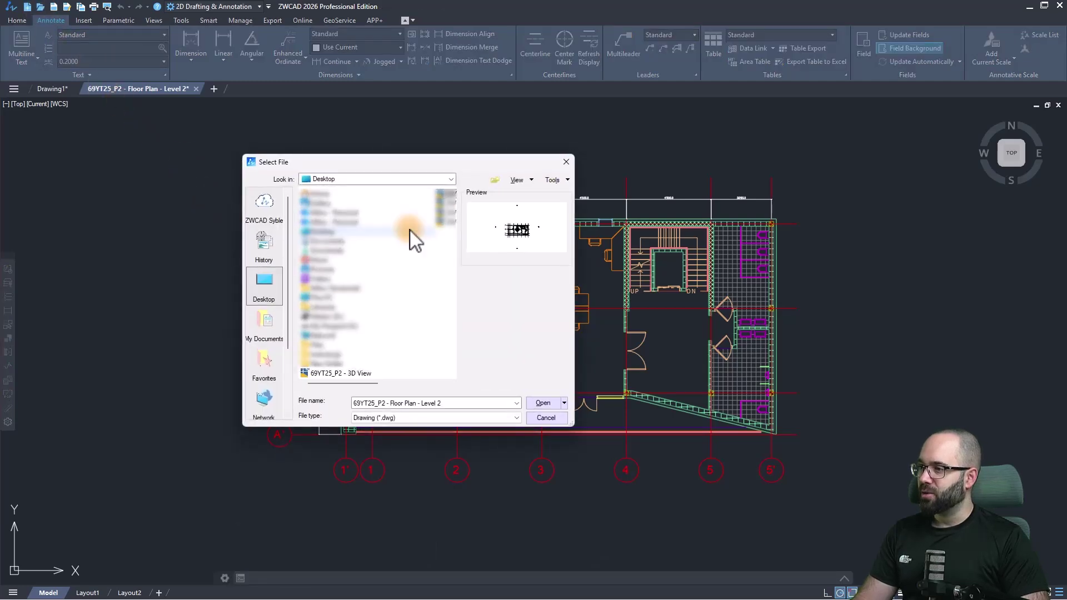
left_click(357, 373)
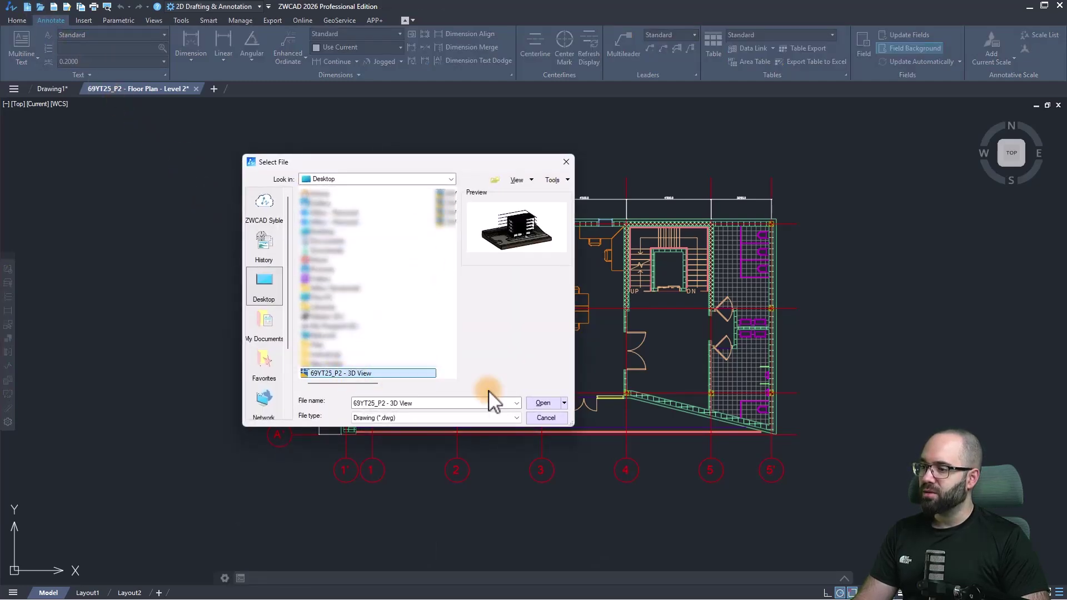
left_click(543, 404)
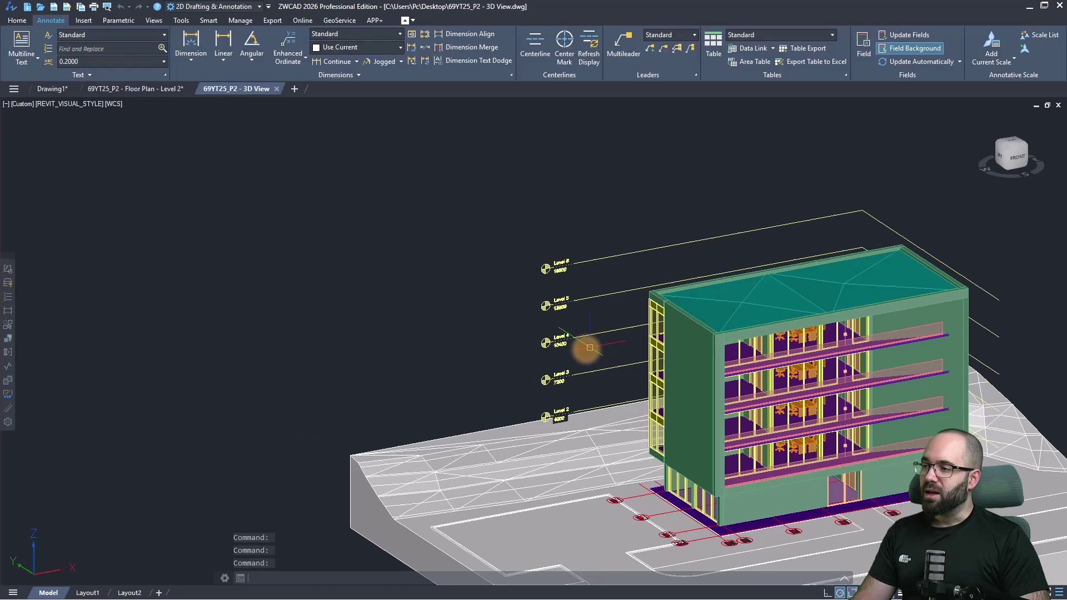
- Orbit around the building model, briefly selecting a roof-edge wall, ending in an isometric view
middle_click_drag(584, 351, 395, 309)
scroll(396, 309, "down", 3)
scroll(738, 405, "down", 4)
middle_click_drag(739, 406, 643, 406, "shift")
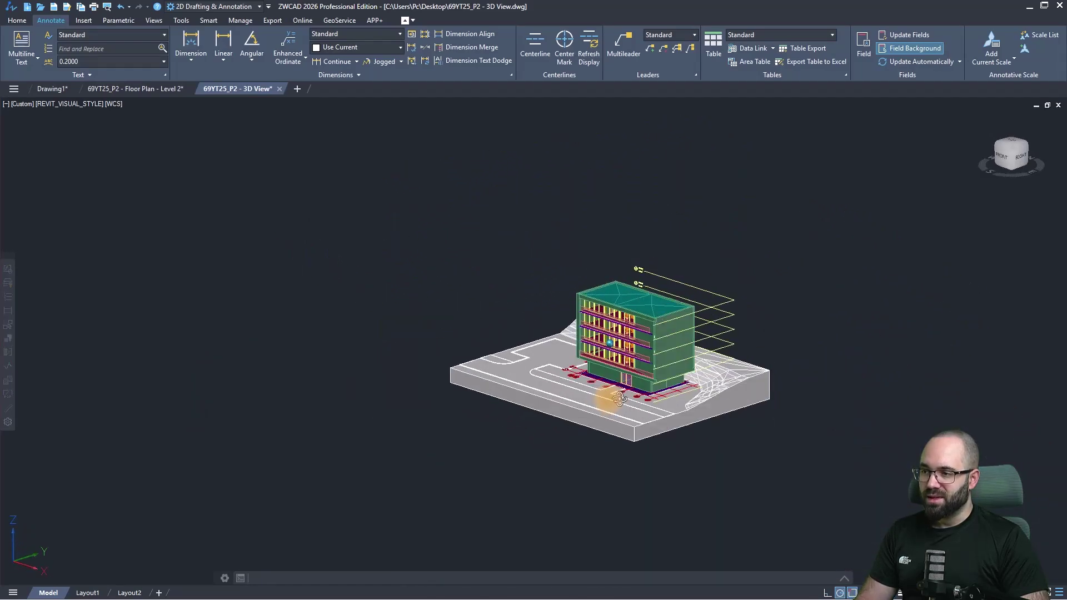
scroll(607, 358, "up", 5)
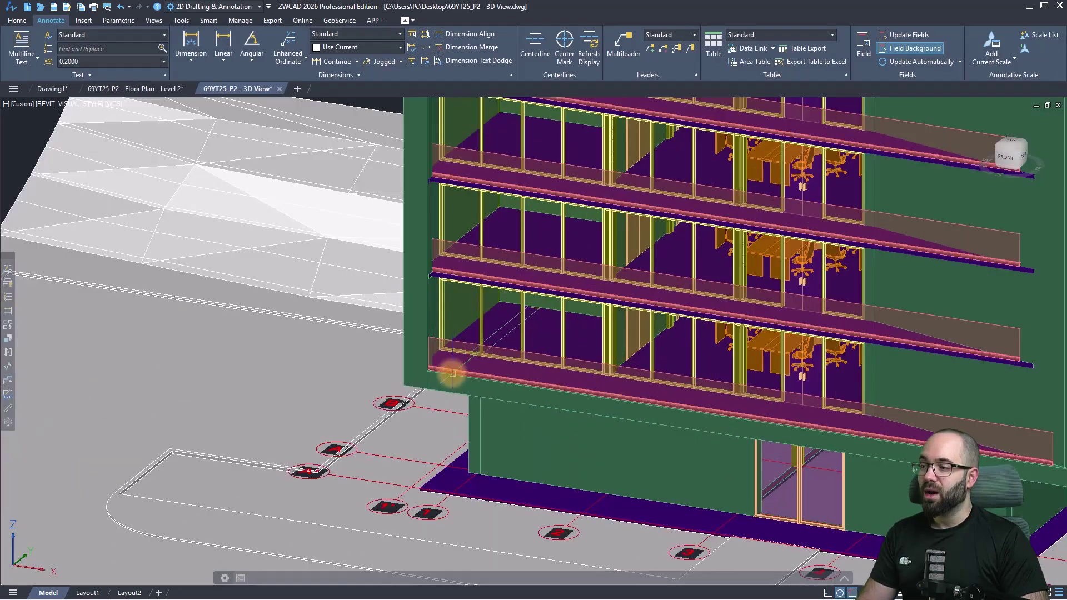
scroll(451, 373, "down", 5)
middle_click_drag(507, 377, 445, 191, "shift")
scroll(446, 190, "up", 3)
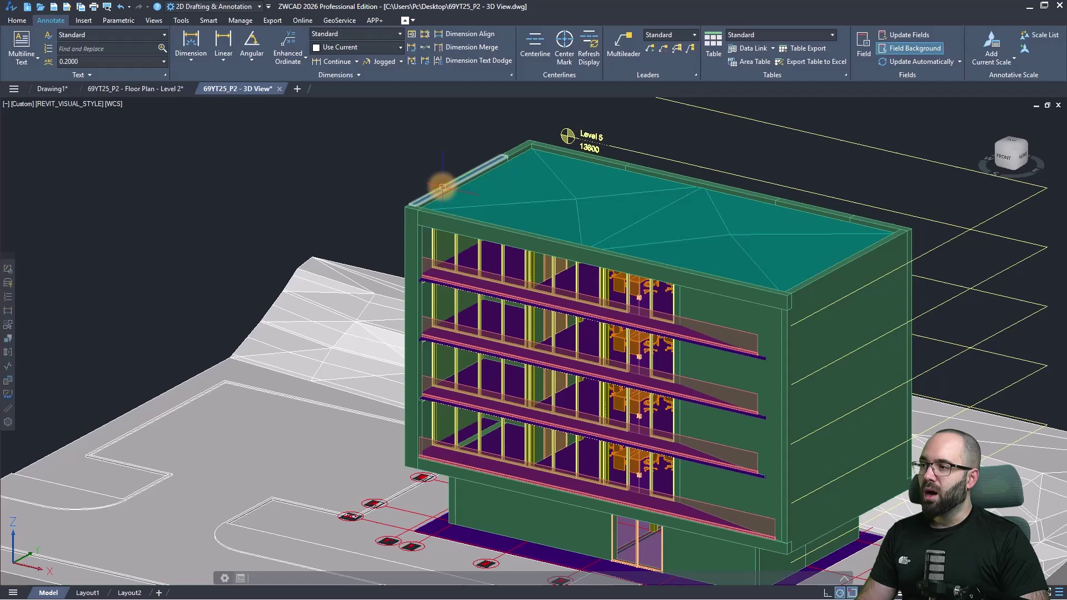
left_click(441, 185)
middle_click_drag(474, 331, 474, 331, "shift")
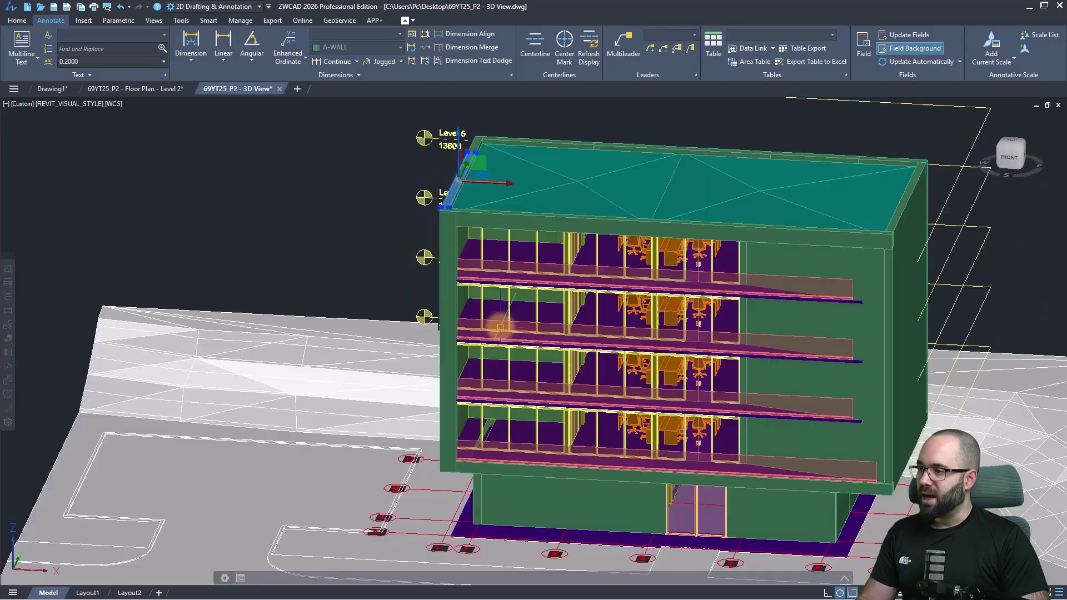
key("Escape")
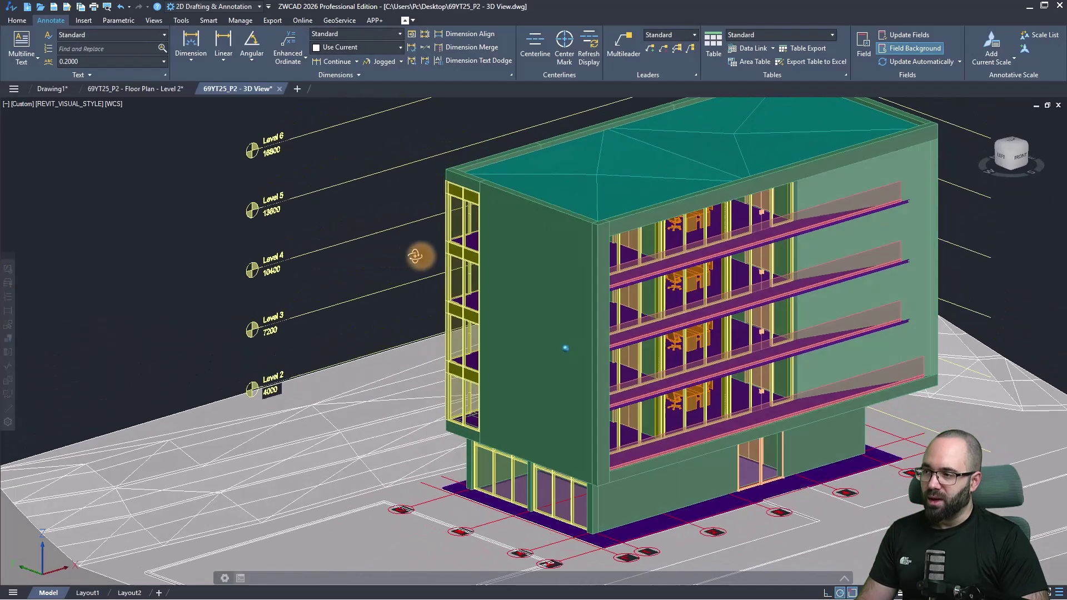
middle_click_drag(350, 255, 430, 267, "shift")
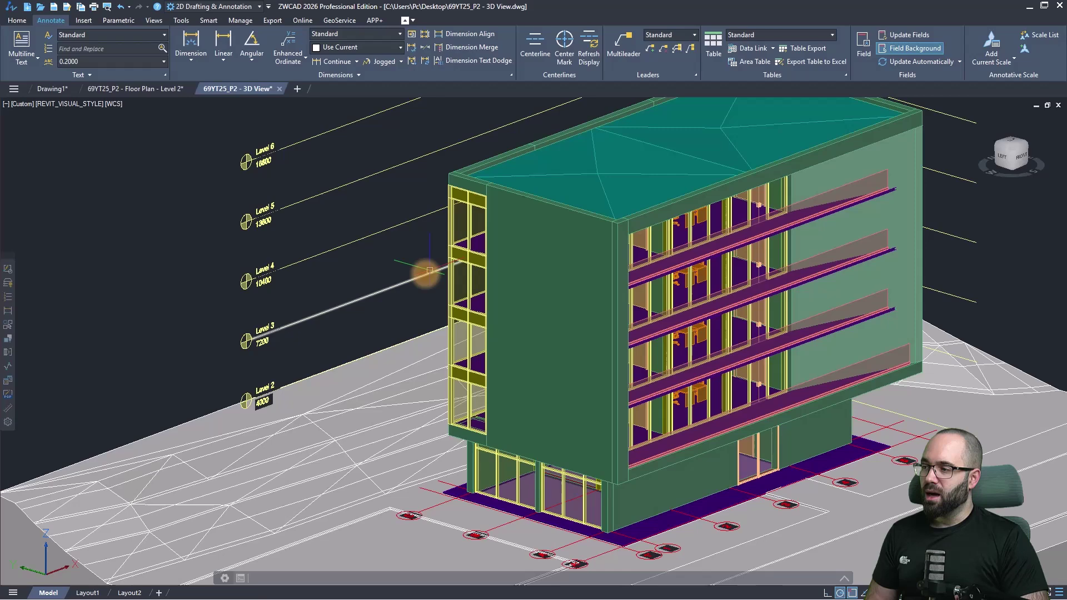
scroll(427, 272, "down", 2)
scroll(381, 234, "down", 2)
scroll(333, 243, "down", 1)
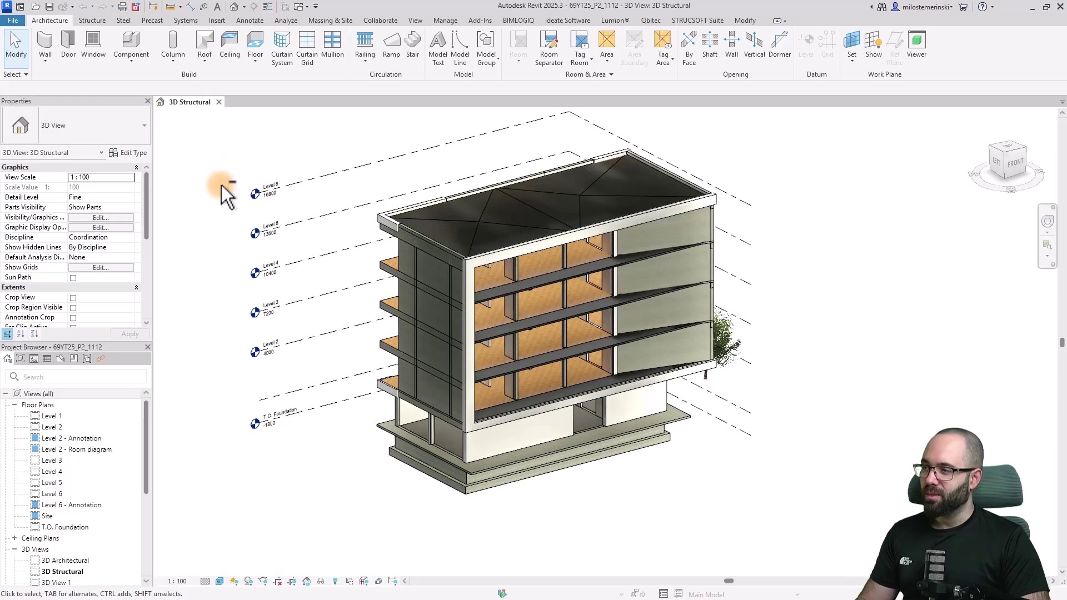
- Start an IFC export of the building model from Revit's File > Export menu
mouse_move(221, 184)
middle_mouse_down("shift")
mouse_move(283, 191)
mouse_move(214, 190)
middle_mouse_up("shift")
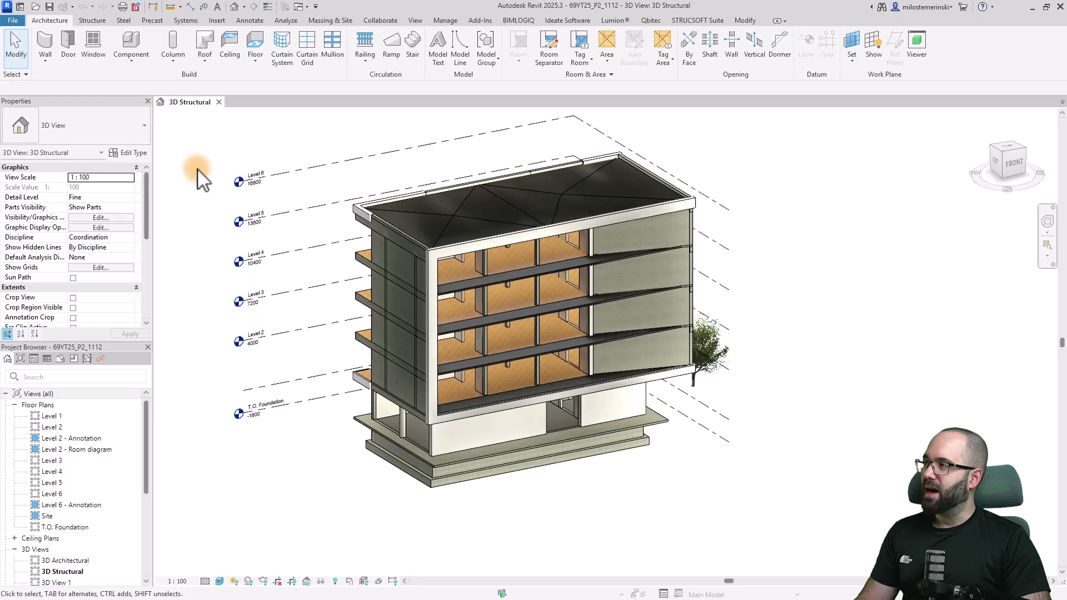
left_click(15, 20)
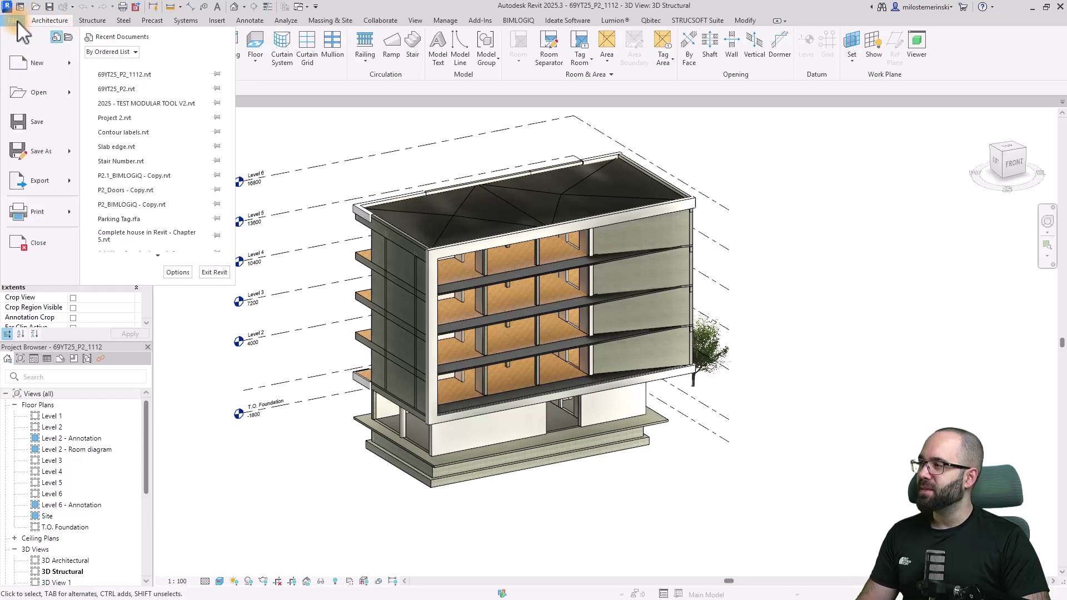
mouse_move(40, 182)
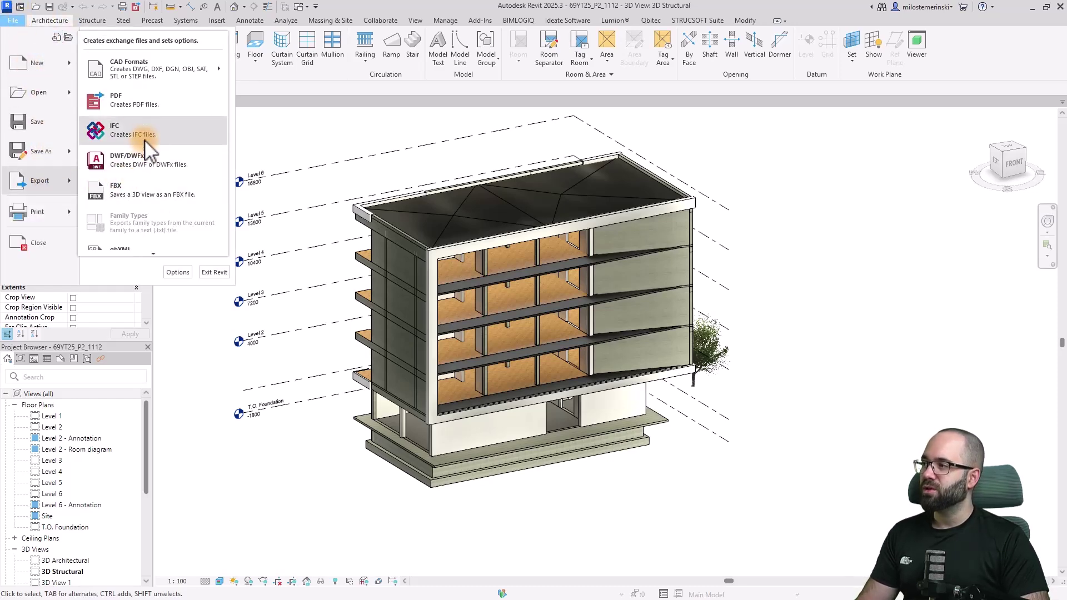
left_click(143, 140)
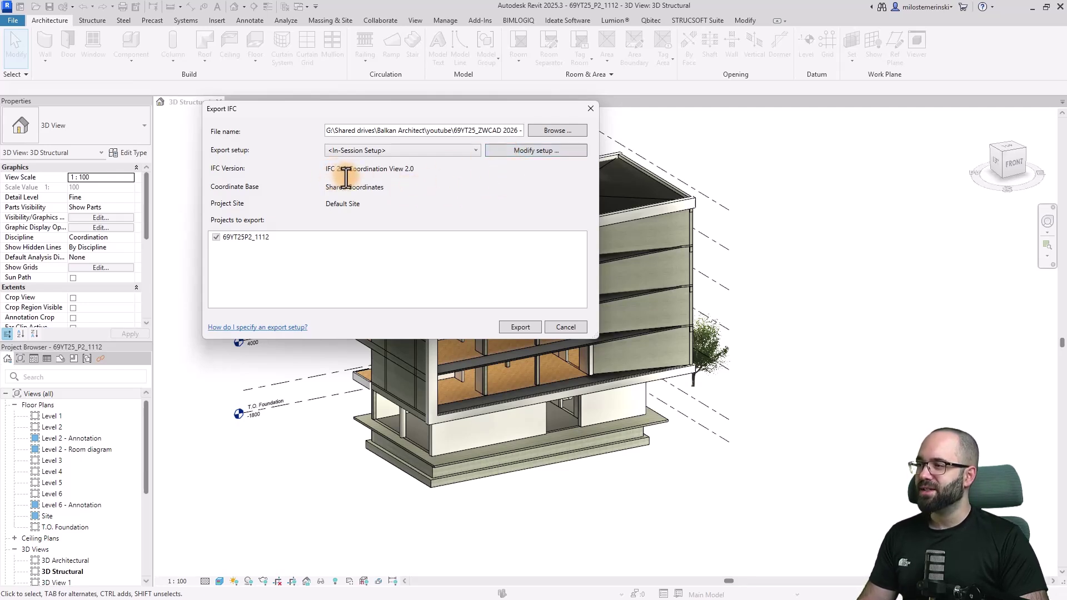
- Choose the <IFC4x3 Setup> in Modify setup and run the export
left_click(503, 161)
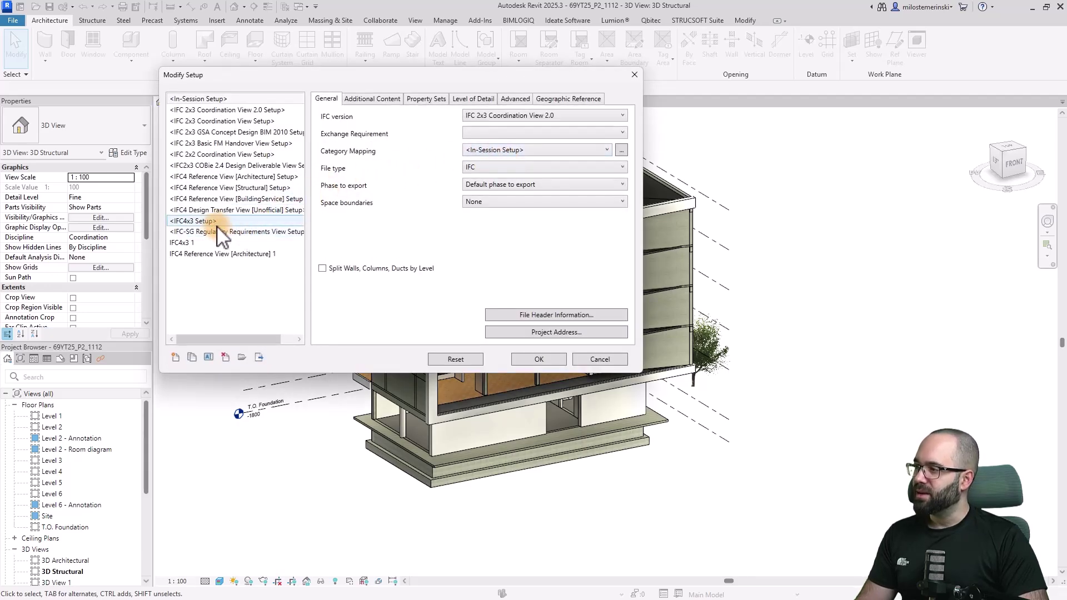
left_click(200, 221)
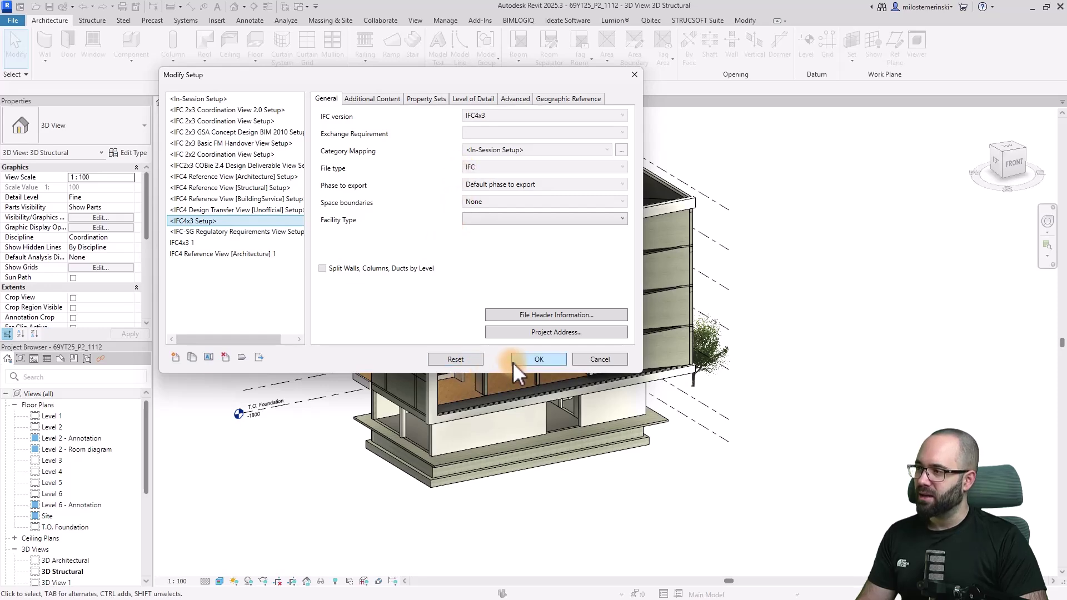
left_click(528, 360)
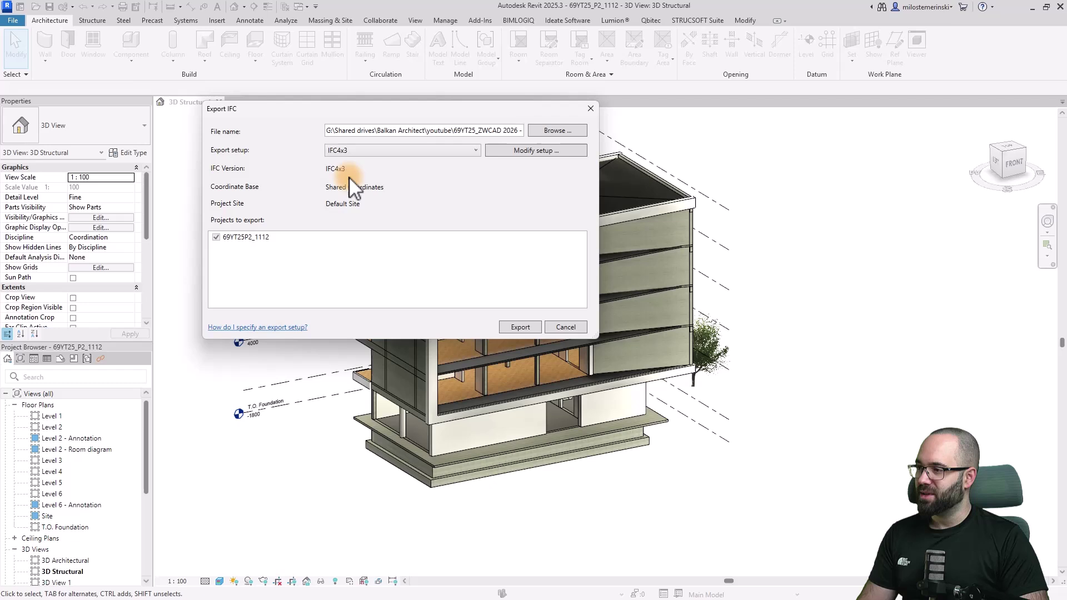
left_click(519, 328)
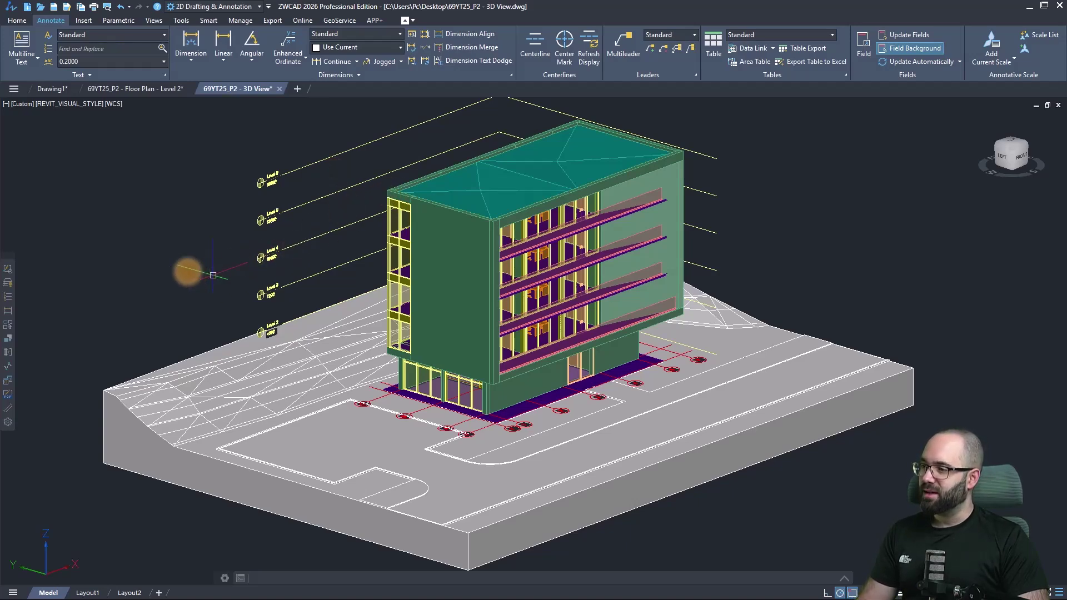
- Launch IFC Import from ZWCAD's Insert tools
middle_click_drag(186, 269, 176, 272, "shift")
scroll(176, 272, "down", 3)
scroll(187, 263, "up", 2)
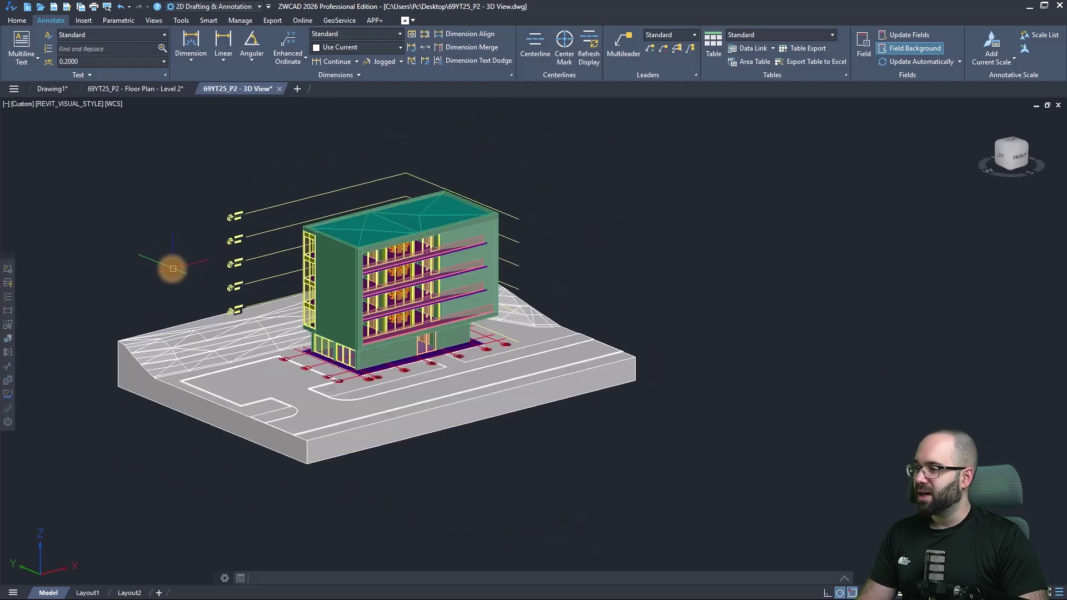
scroll(187, 263, "up", 2)
scroll(191, 266, "up", 1)
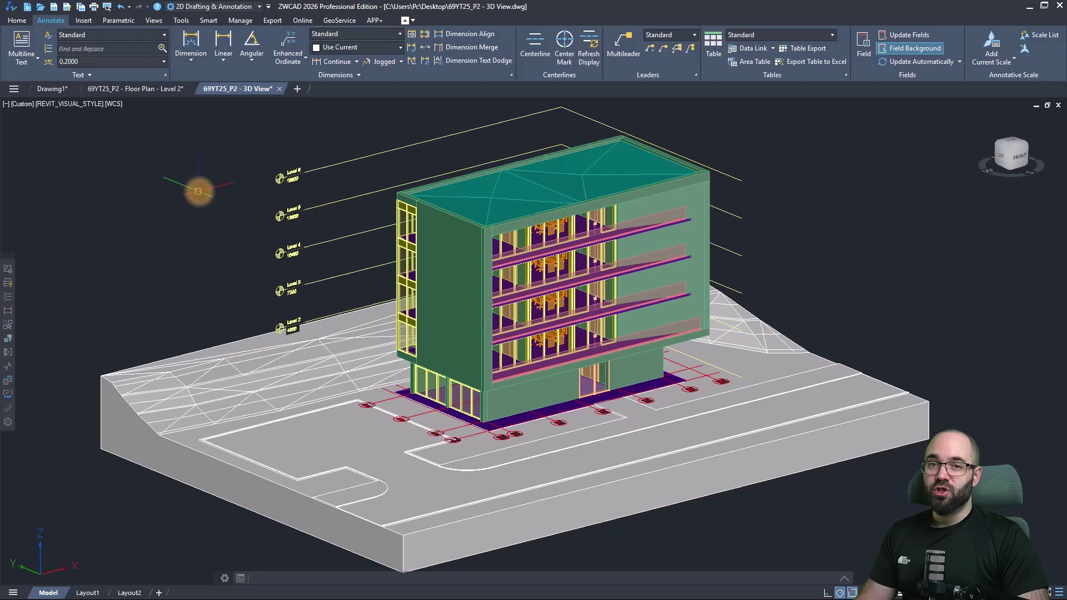
left_click(85, 21)
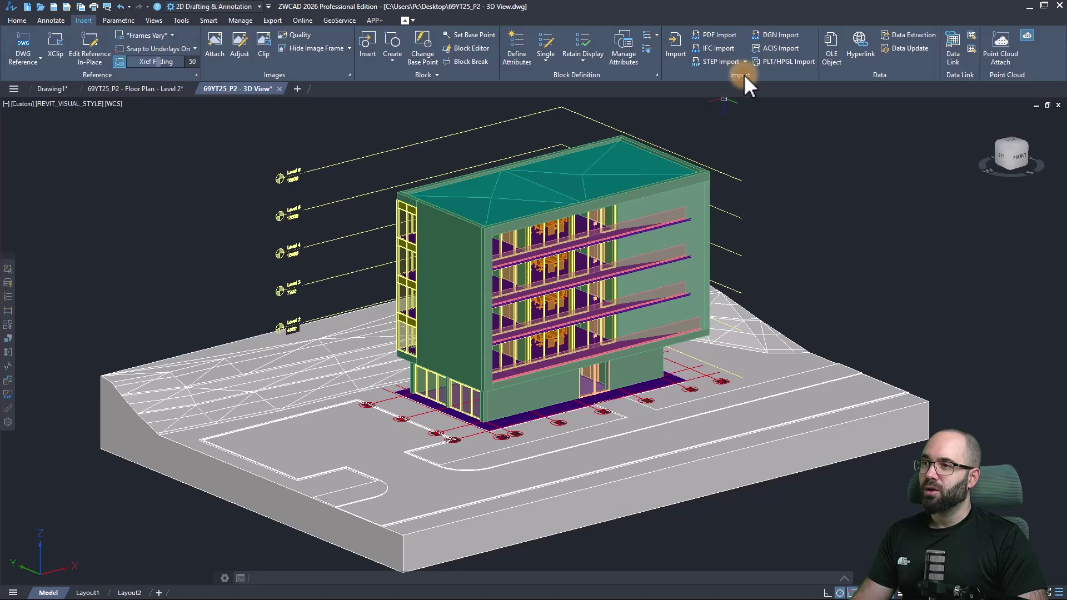
left_click(710, 47)
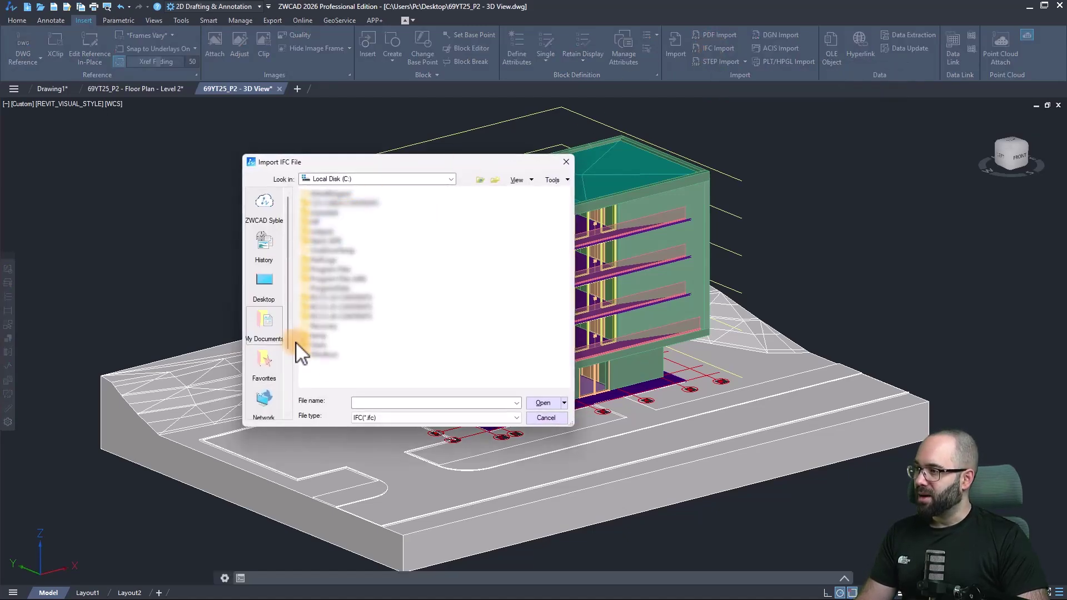
- Select 69YT25_P2_1112.ifc on the Desktop for import
left_click(271, 291)
left_click(334, 372)
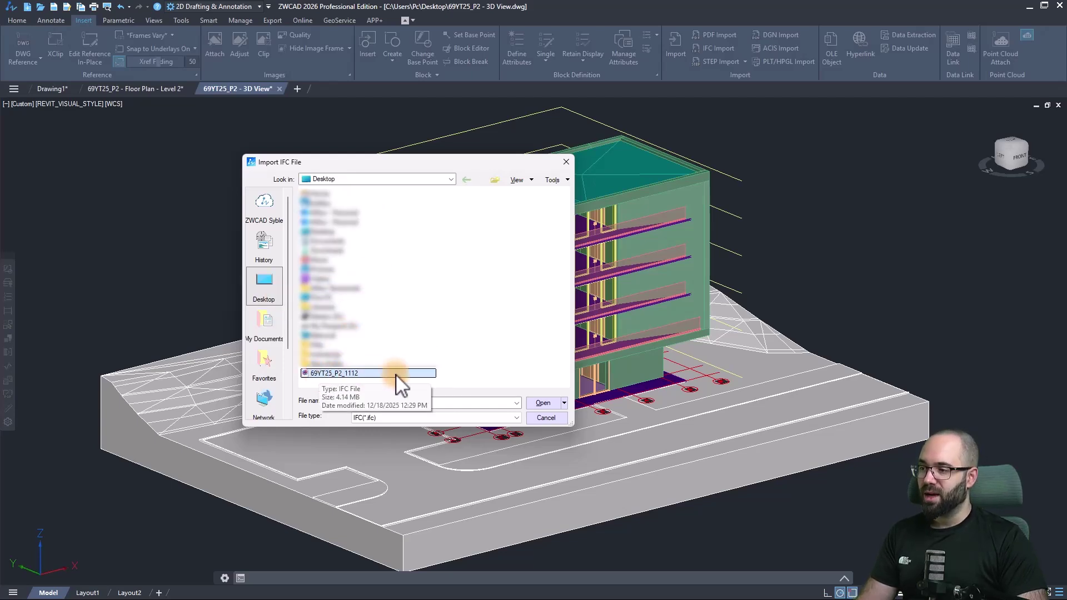
left_click(540, 404)
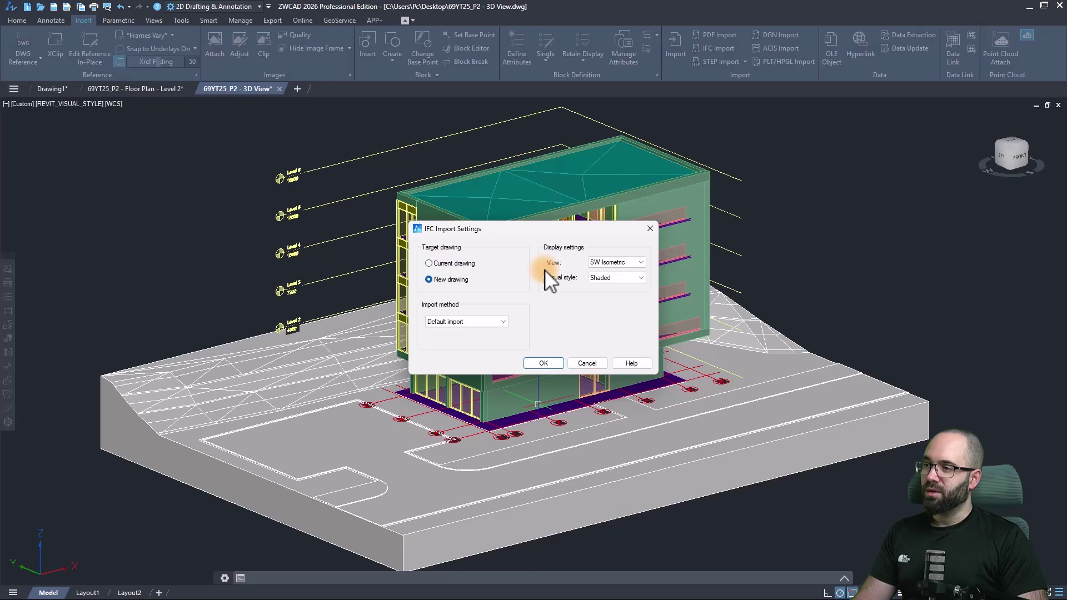
- Import into a new drawing with SW Isometric view, Shaded visual style and Default import method
left_click(605, 262)
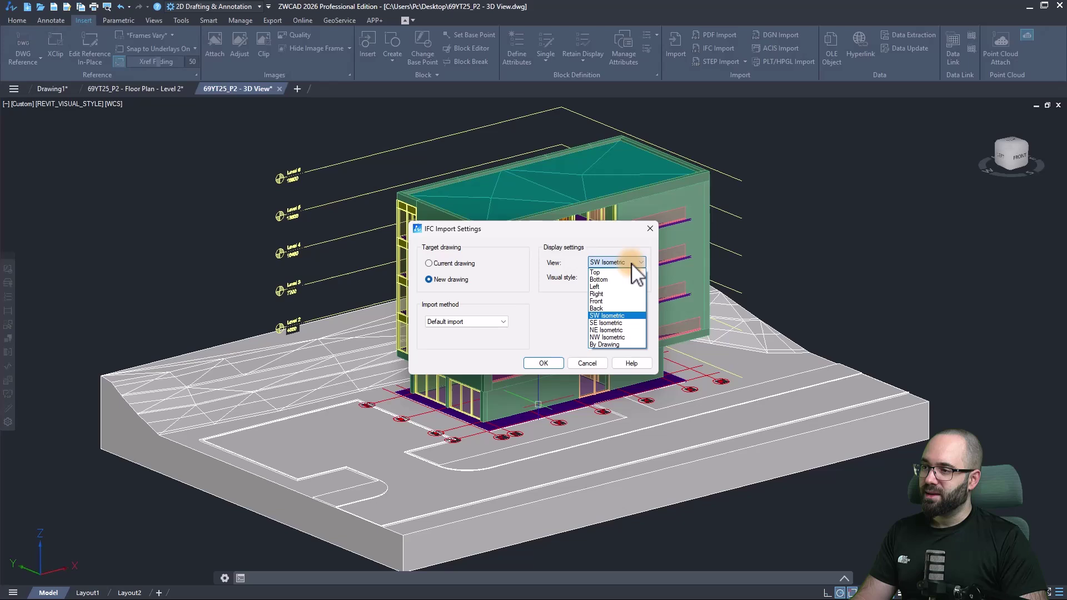
left_click(630, 263)
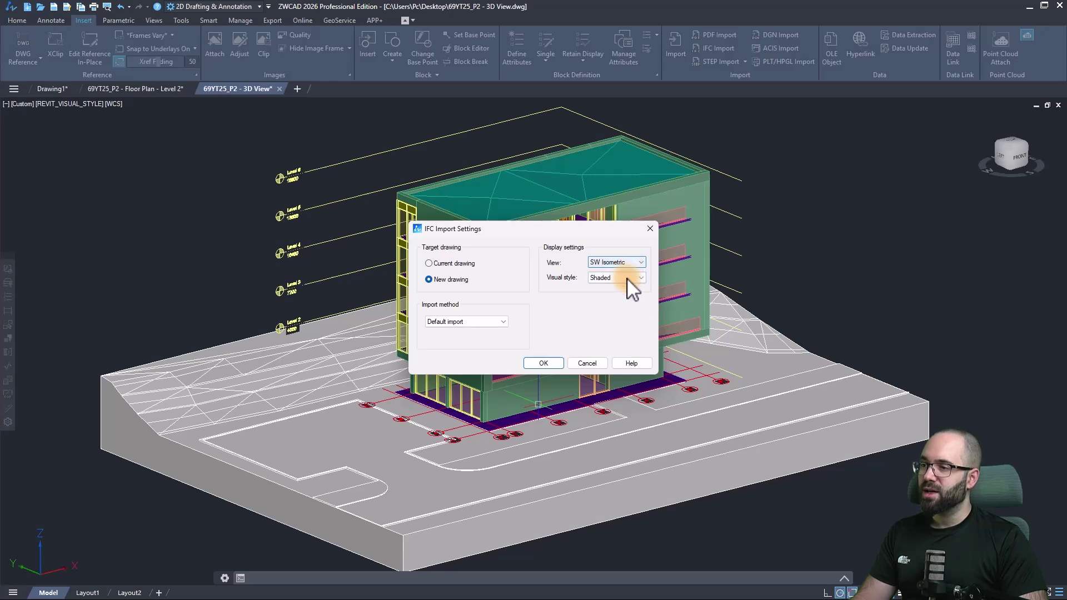
left_click(627, 279)
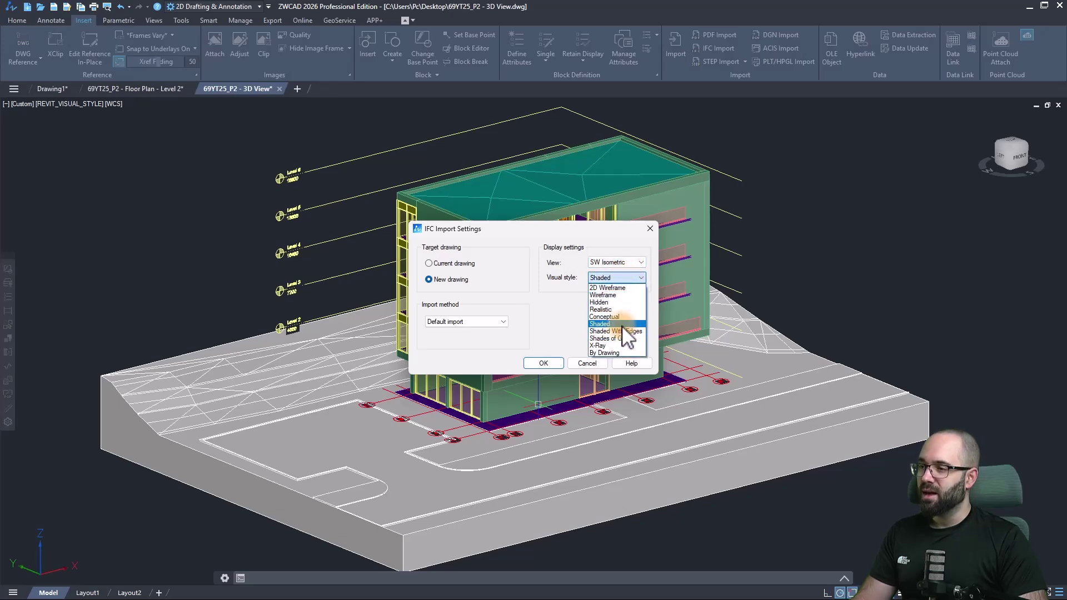
left_click(601, 276)
left_click(472, 323)
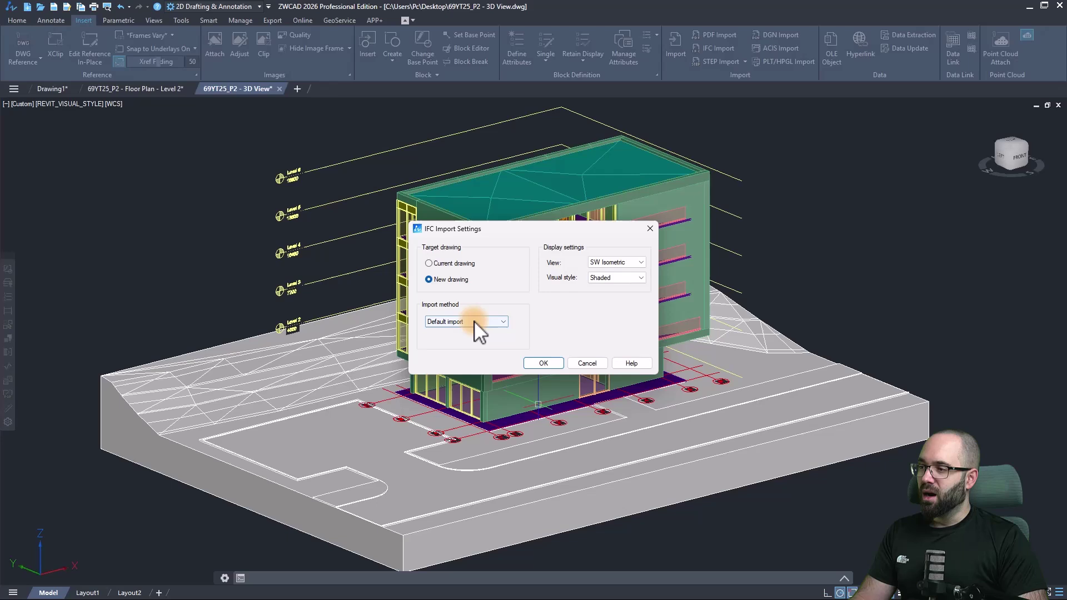
left_click(489, 322)
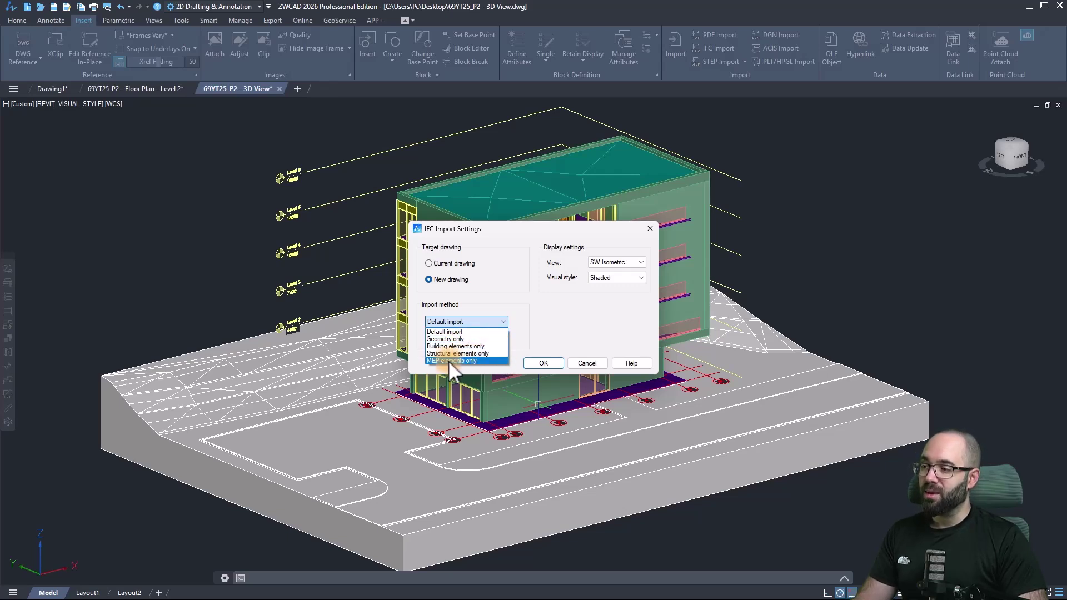
left_click(512, 326)
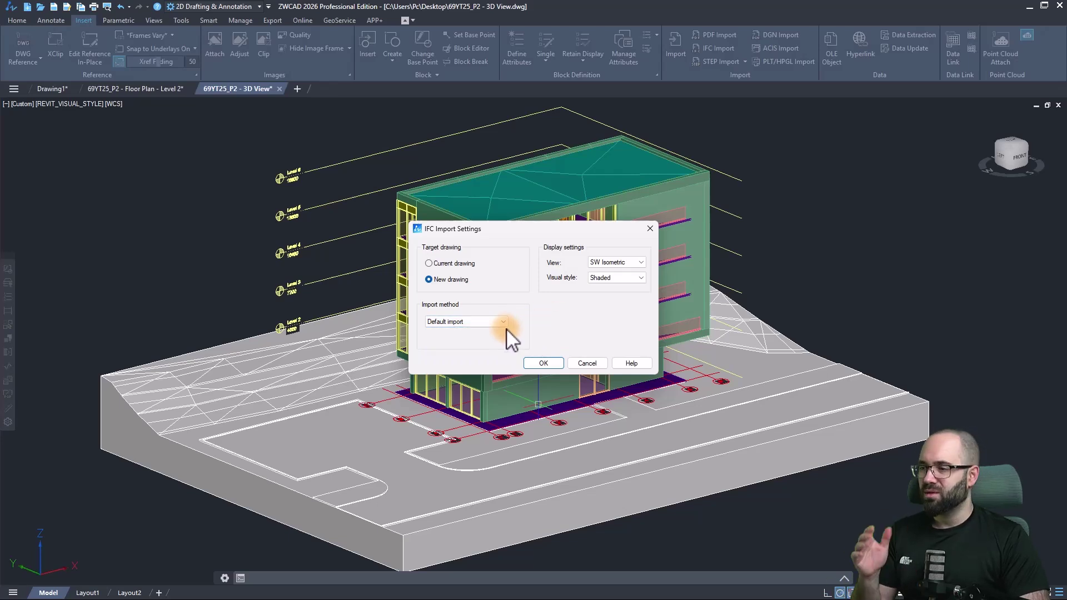
left_click(542, 362)
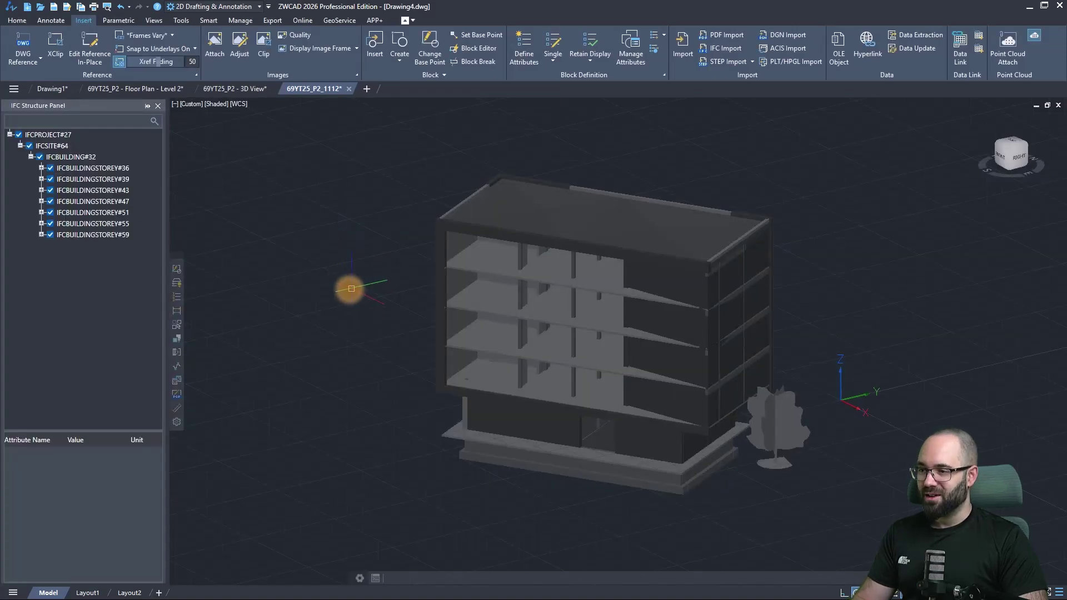
- Orbit to face the facade and briefly select IFCBUILDING#32 from the IFC tree
mouse_move(461, 342)
middle_mouse_down("shift")
mouse_move(379, 379)
mouse_move(634, 370)
mouse_move(379, 355)
mouse_move(429, 341)
middle_mouse_up("shift")
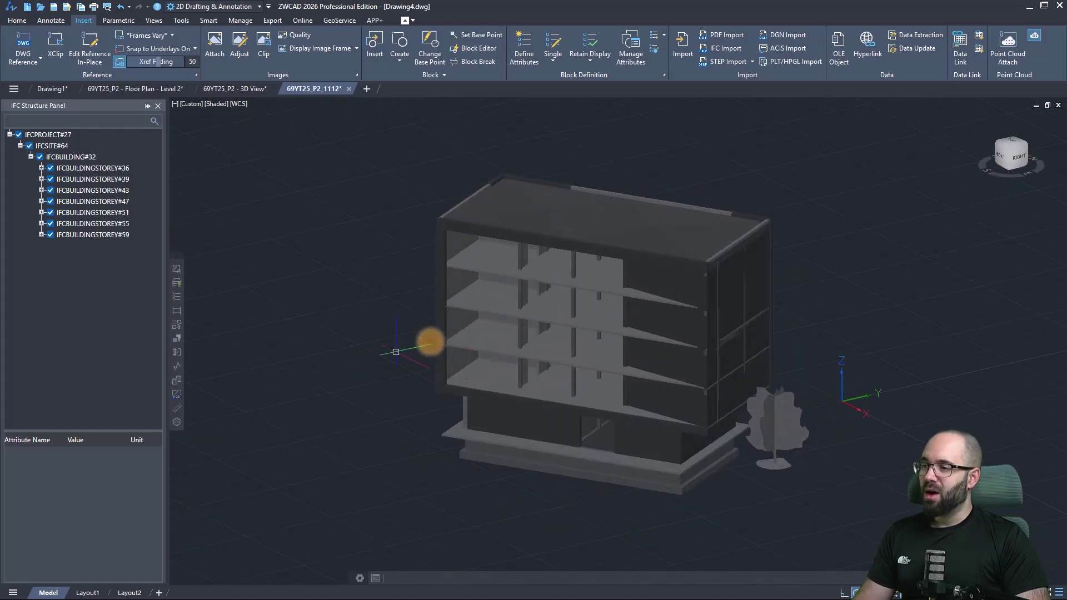
middle_click_drag(536, 348, 520, 346, "shift")
scroll(542, 346, "up", 3)
scroll(542, 346, "down", 3)
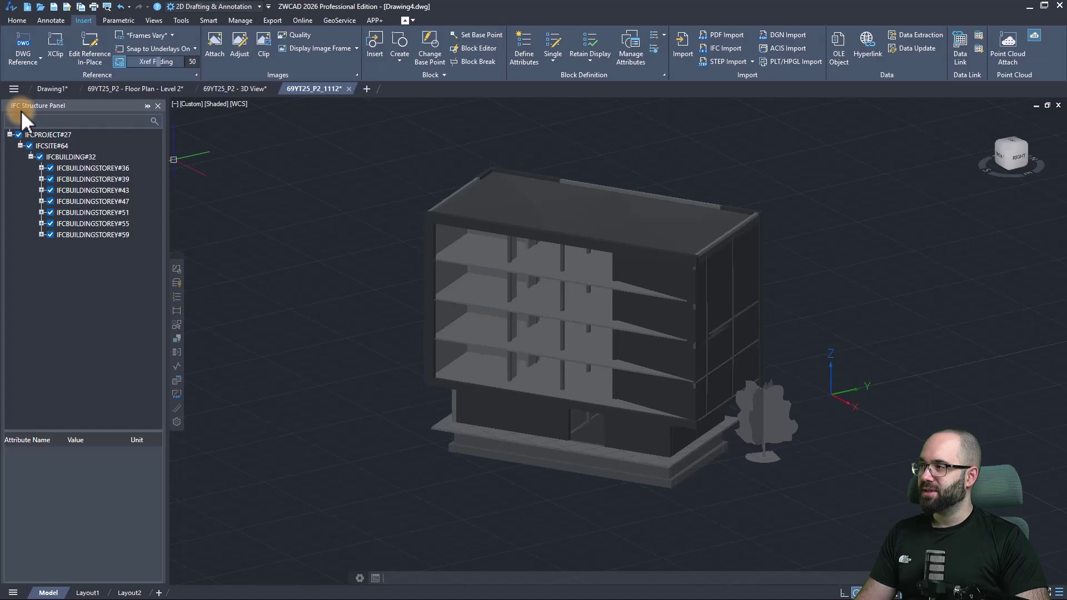
left_click(58, 157)
left_click(306, 275)
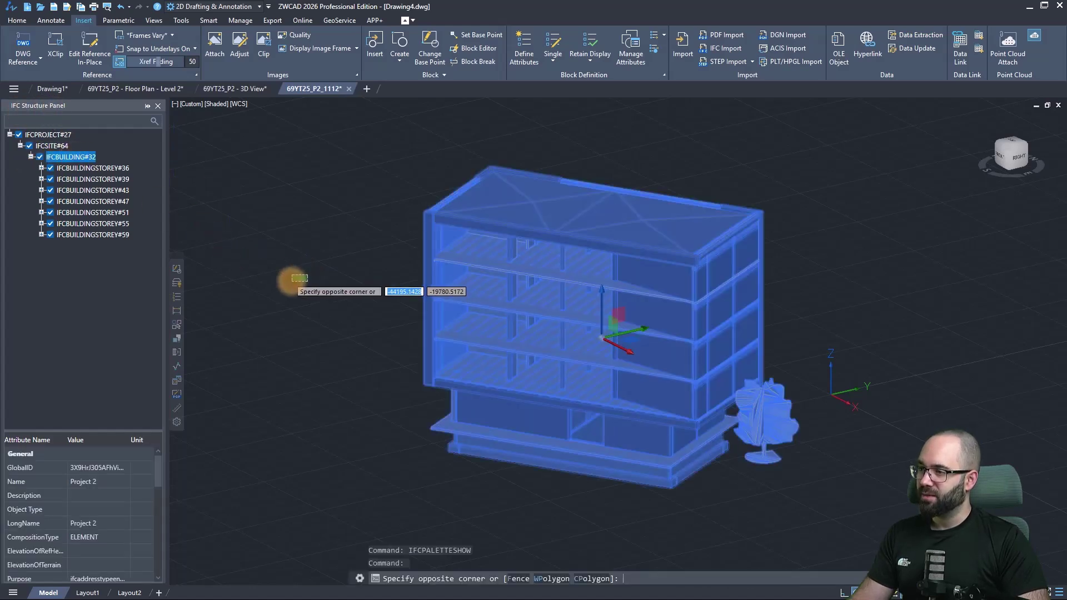
key("Escape")
key("Escape")
key("Escape")
scroll(499, 290, "up", 5)
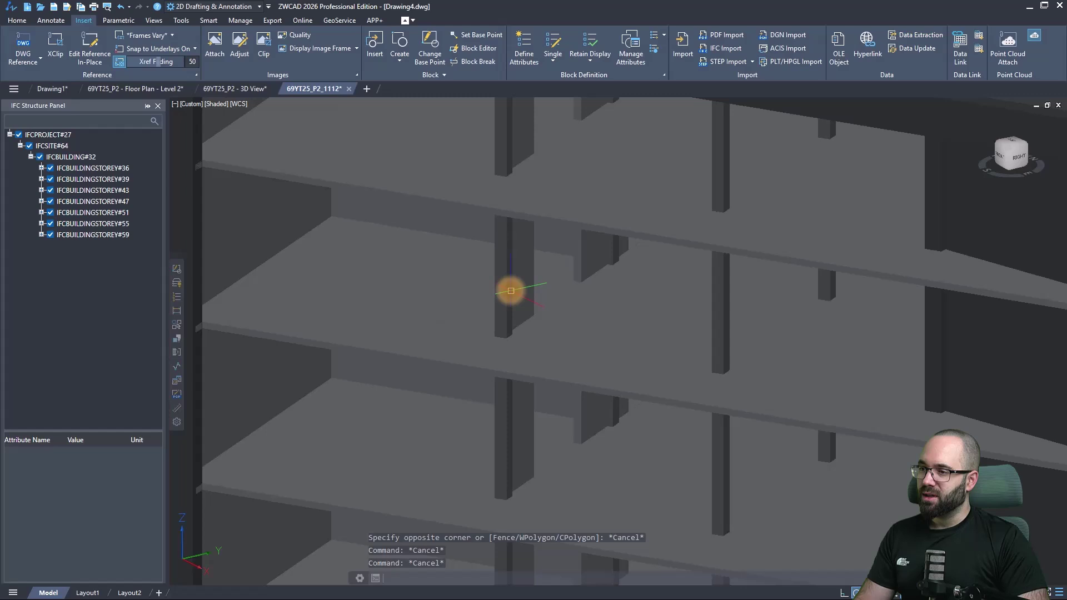
- Select one column in the model to show its IFC attributes
left_click(719, 301)
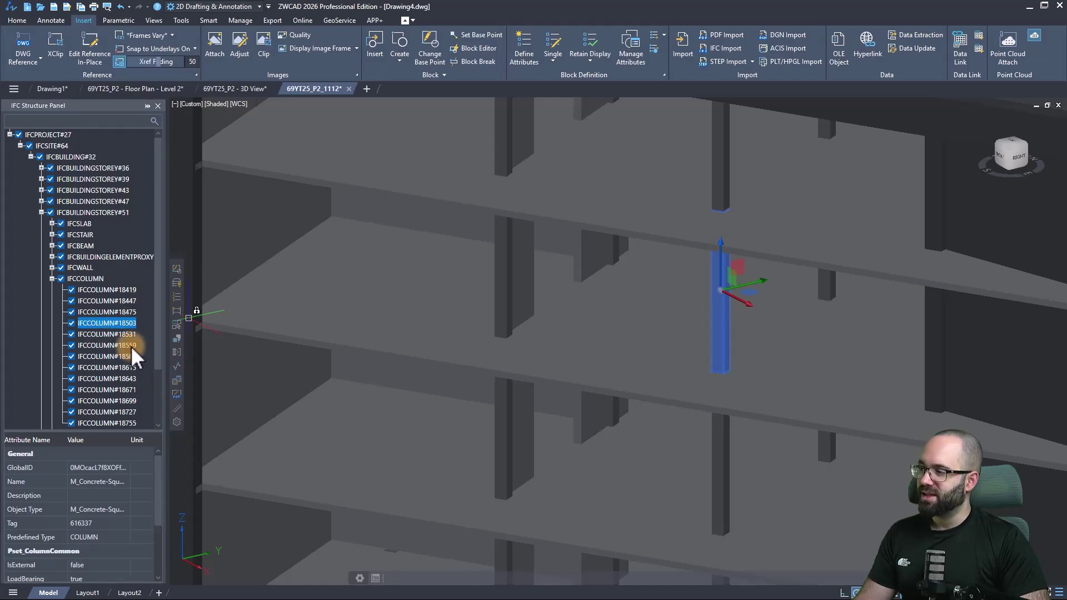
- Search the IFC Structure Panel for 18559 and select column IFCCOLUMN#18559 to review its attributes
left_click(57, 121)
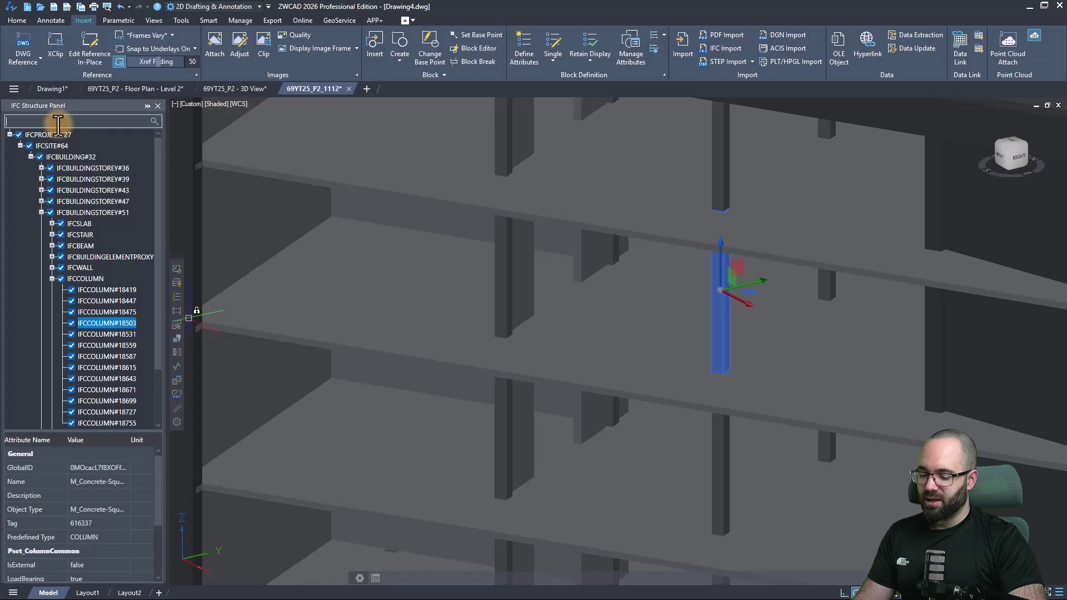
type("1855")
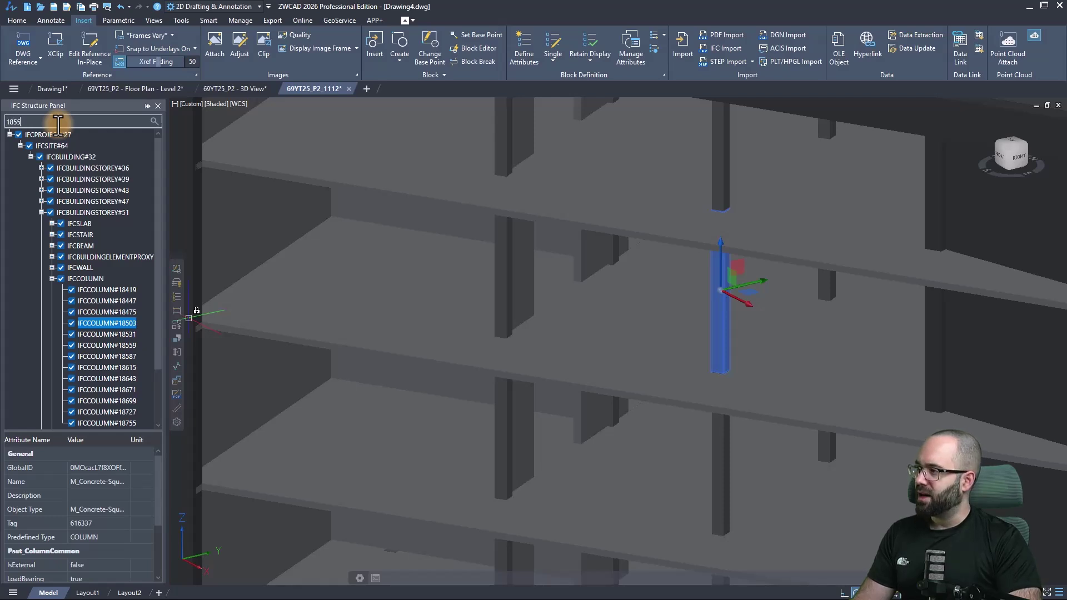
type("9")
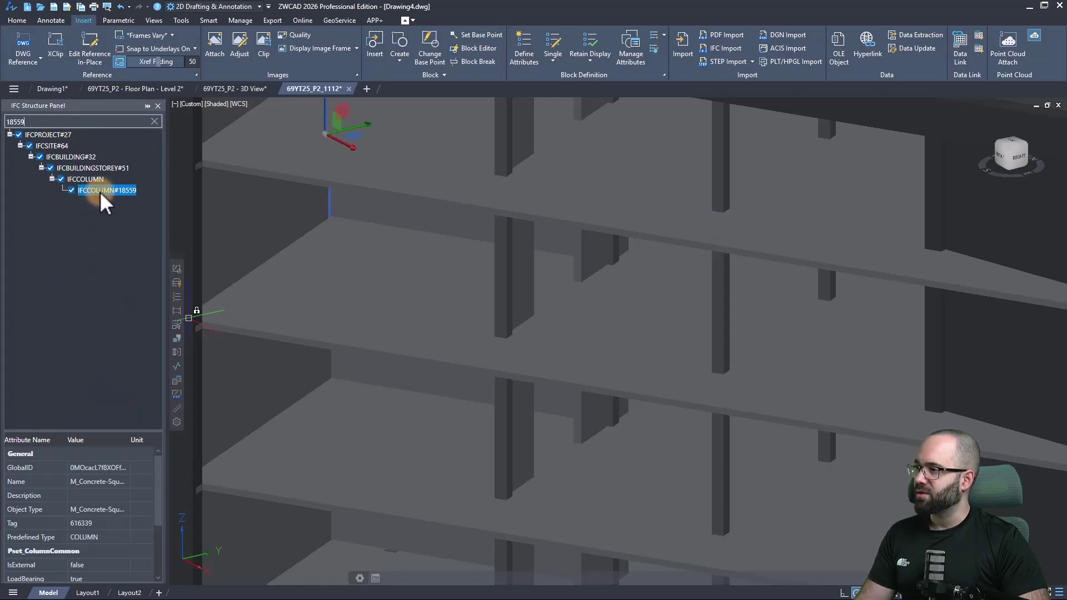
scroll(458, 339, "down", 5)
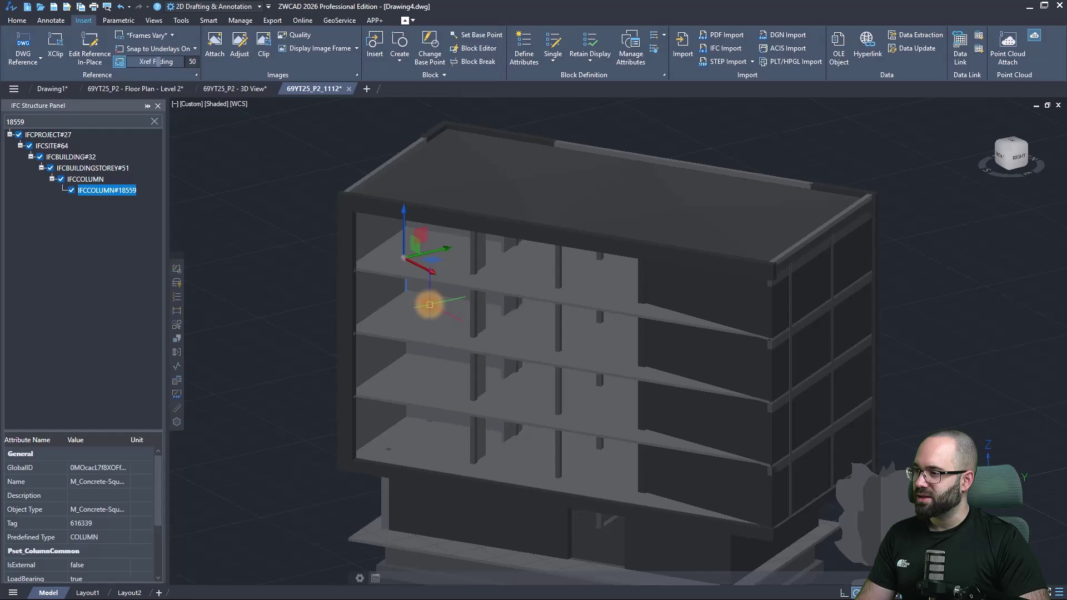
right_click(425, 305)
key("Escape")
left_click(113, 192)
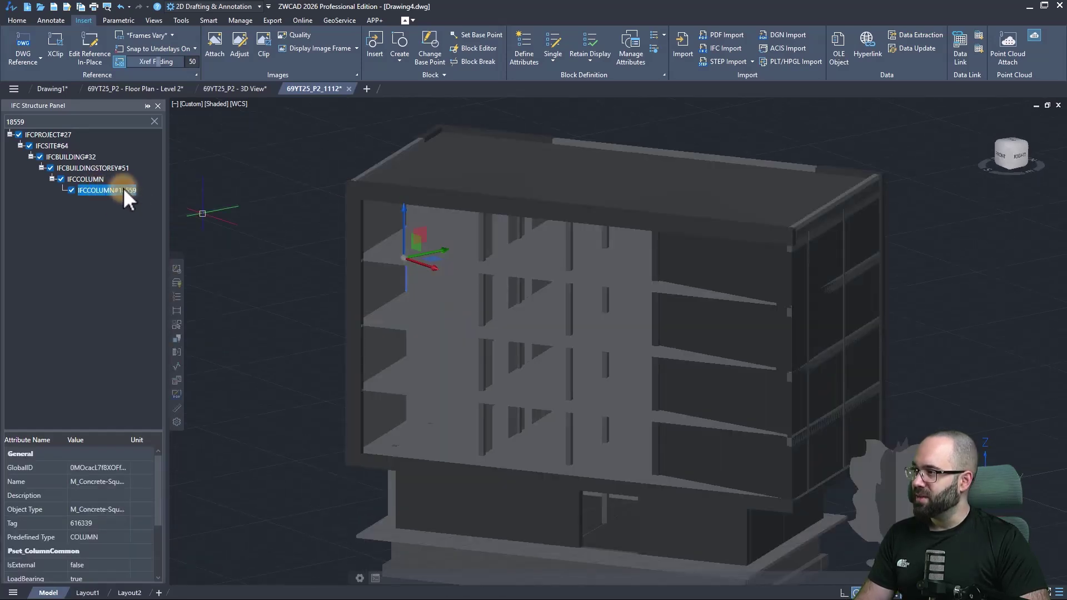
- Clear the search to restore the full IFC tree and deselect the column
left_click(153, 121)
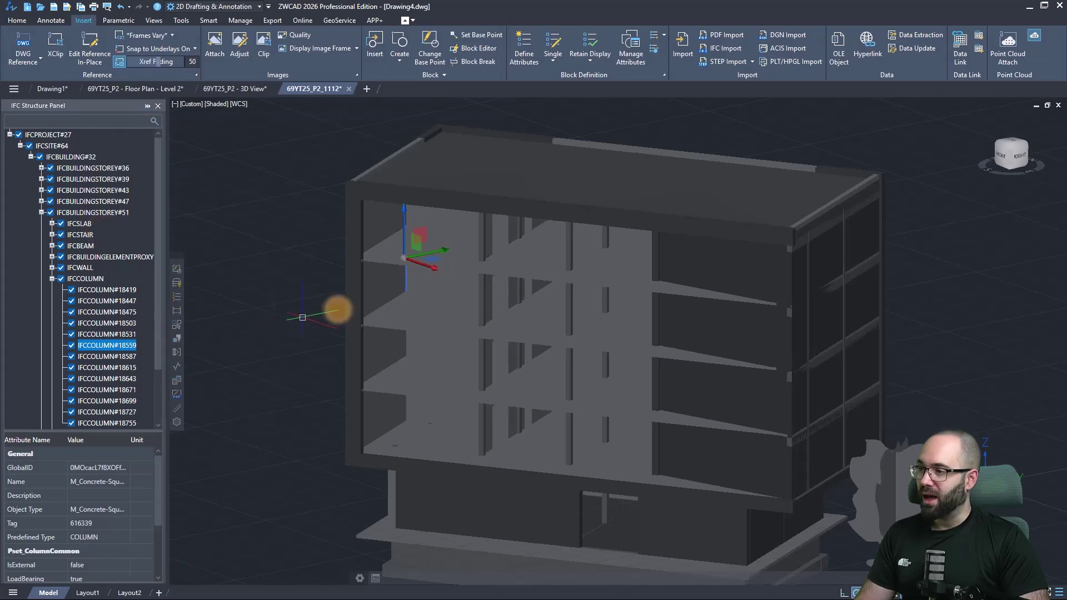
scroll(402, 305, "down", 3)
mouse_move(403, 306)
middle_mouse_down("shift")
mouse_move(425, 362)
mouse_move(357, 369)
middle_mouse_up("shift")
key("Escape")
key("Escape")
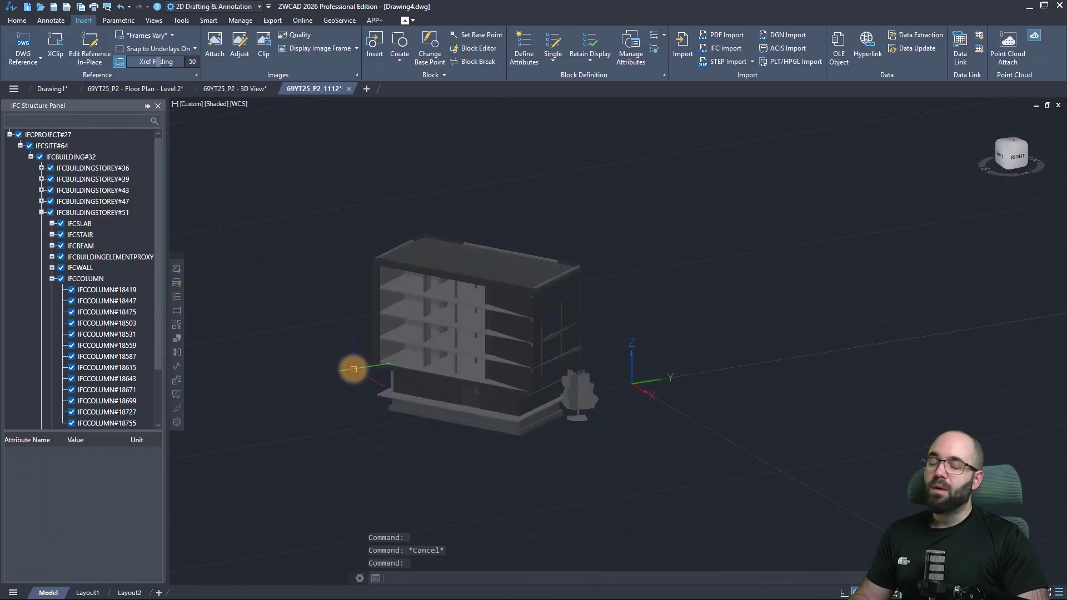
key("Escape")
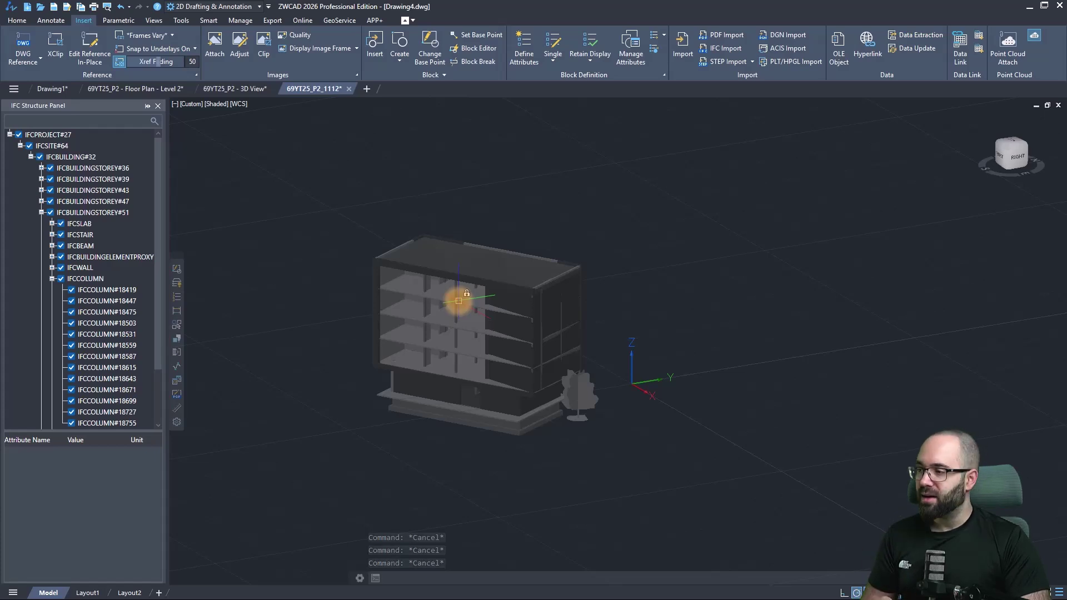
scroll(325, 333, "up", 2)
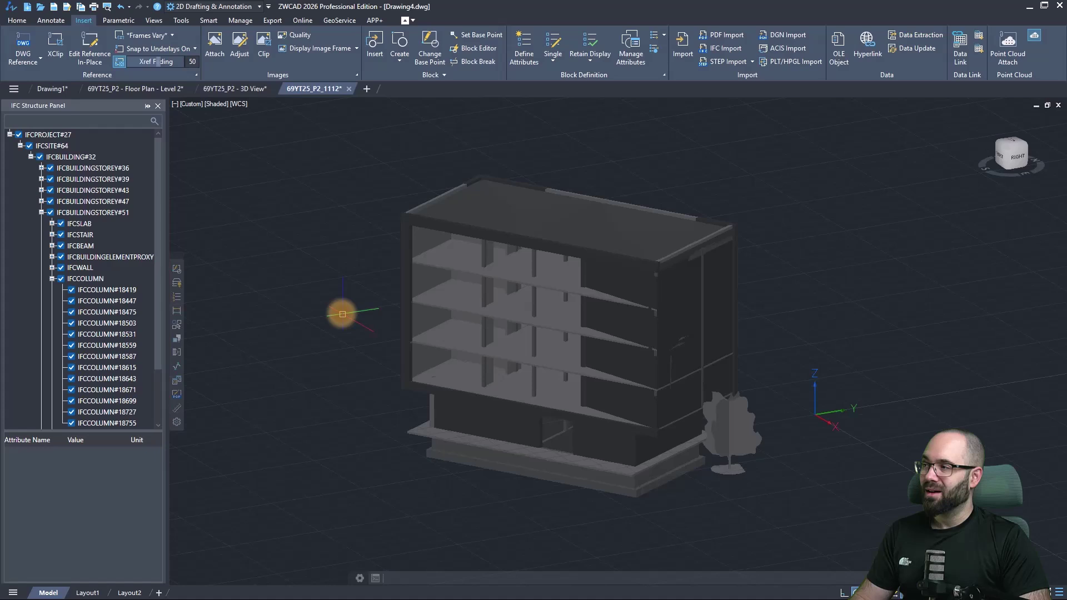
- Draw a small rectangle with RECTANG in the empty space left of the building
left_click(22, 21)
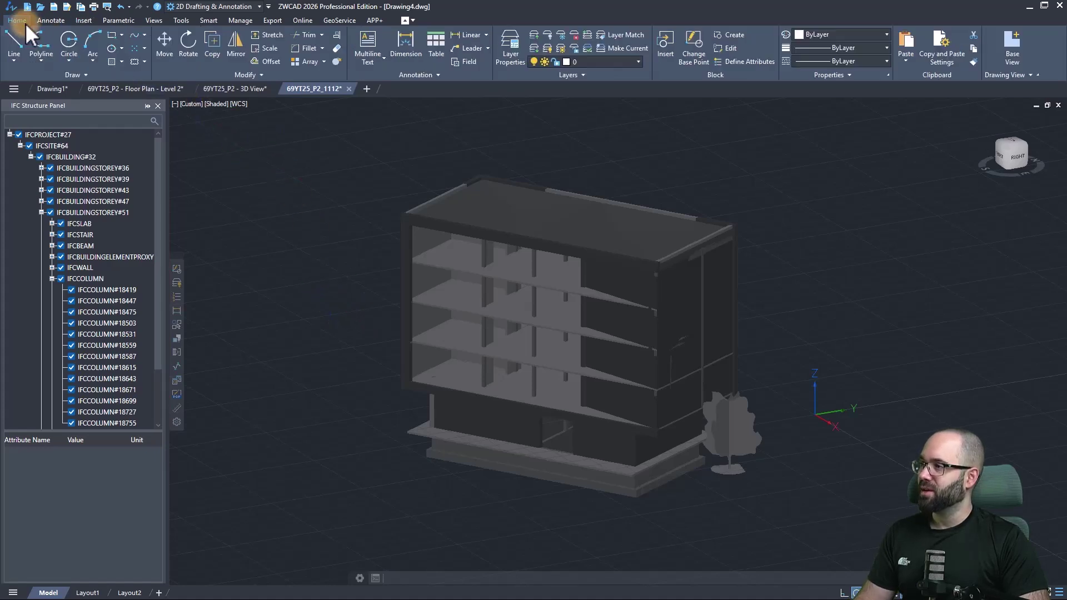
left_click(113, 38)
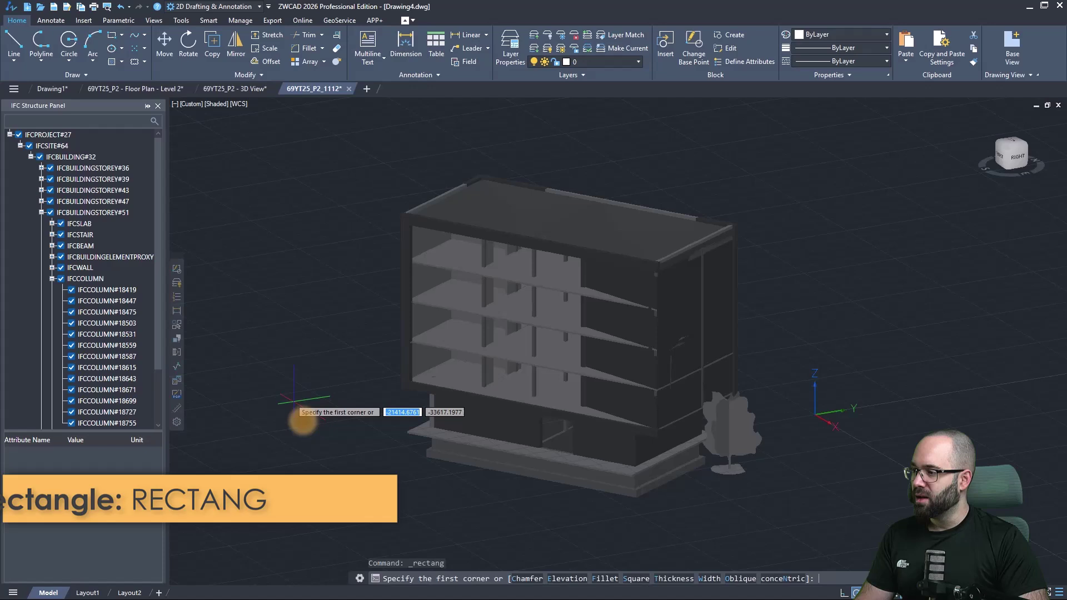
scroll(377, 417, "up", 2)
left_click(365, 410)
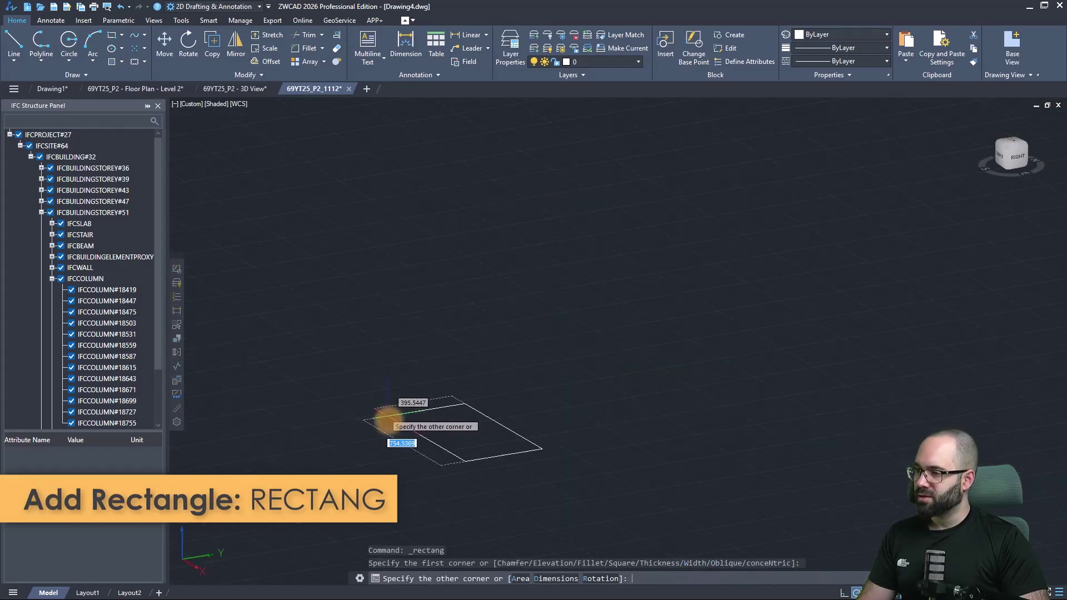
left_click(400, 431)
scroll(369, 400, "down", 4)
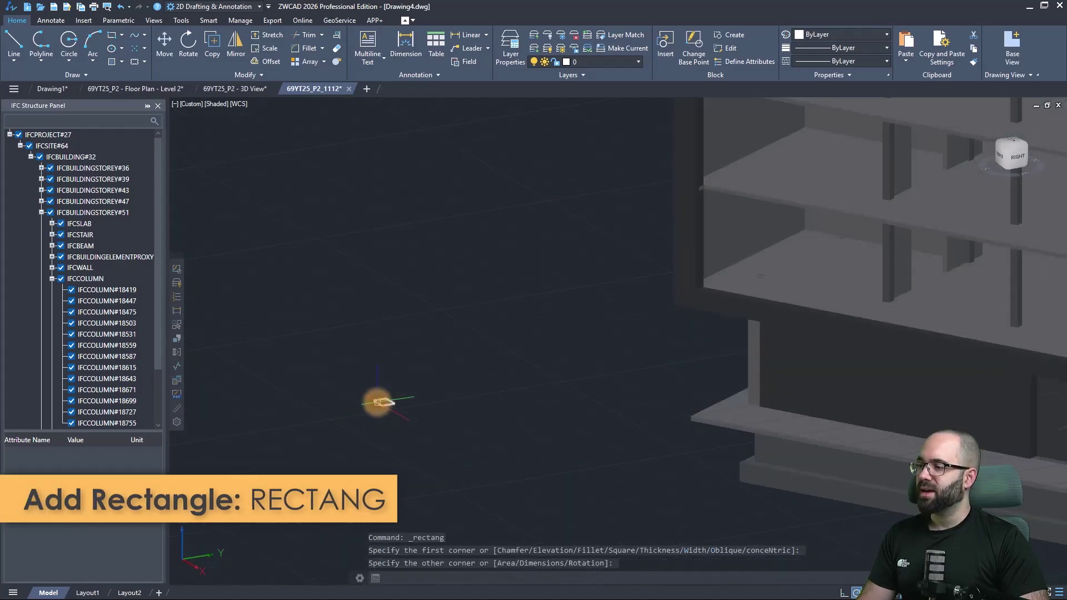
- Switch to the 3D Modeling workspace and select the new rectangle
left_click(206, 9)
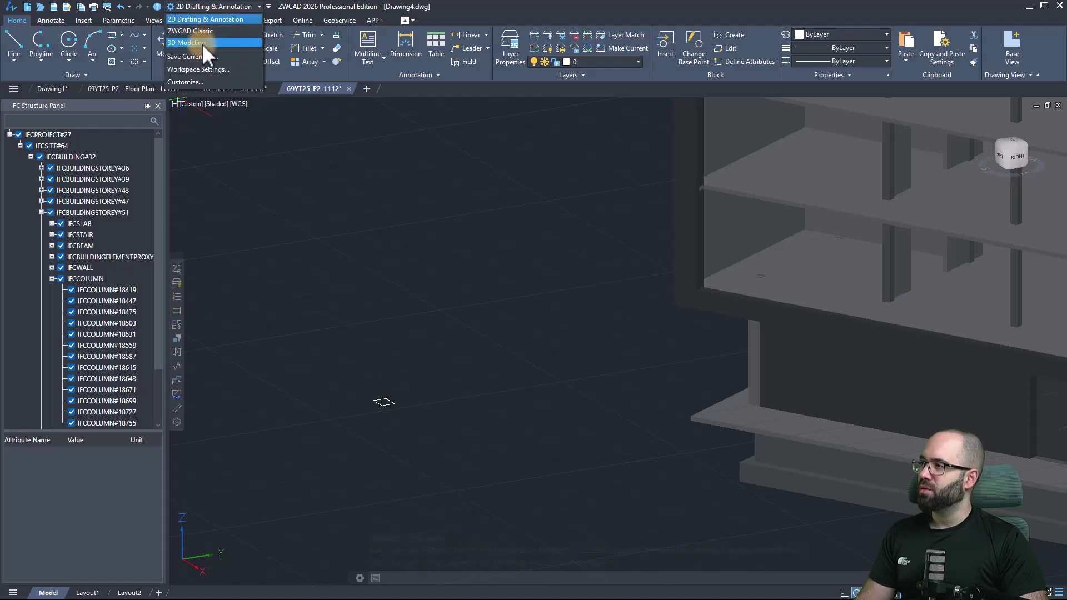
left_click(201, 42)
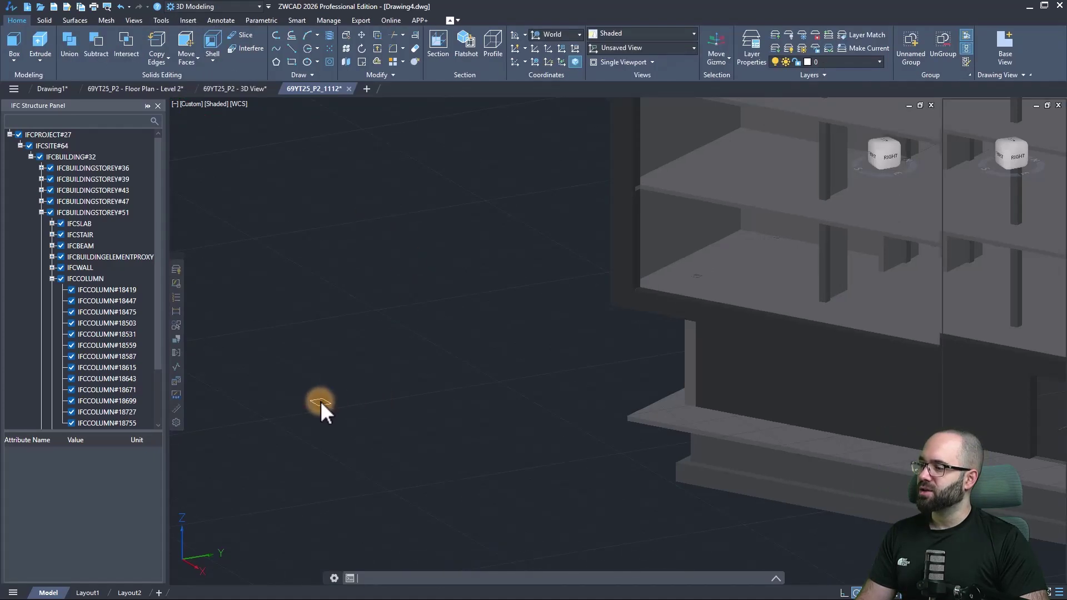
left_click(321, 402)
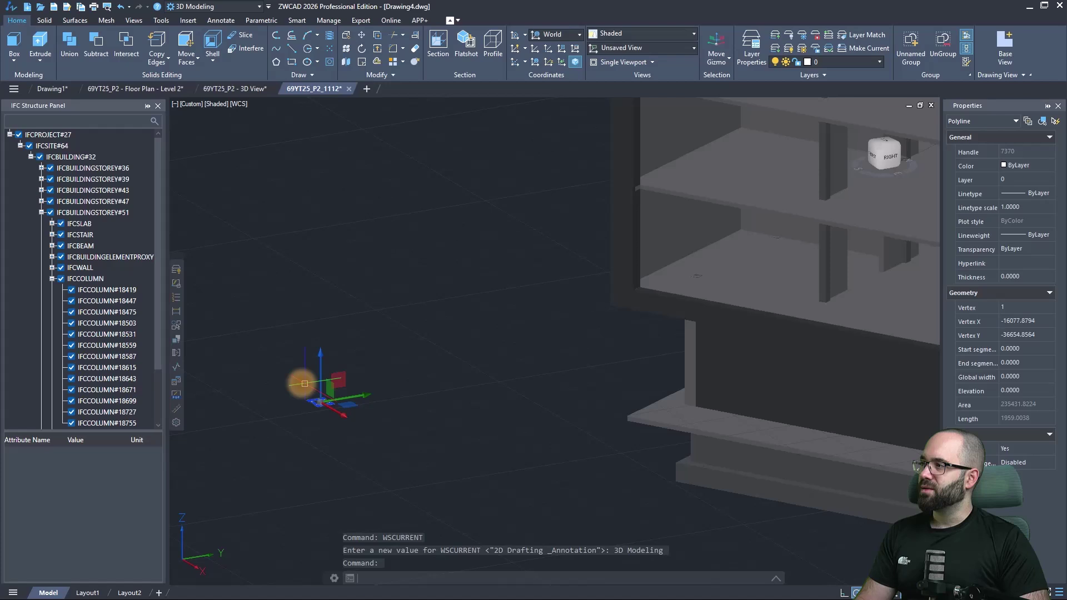
- Extrude the rectangle into a tall column solid standing beside the building
left_click(38, 47)
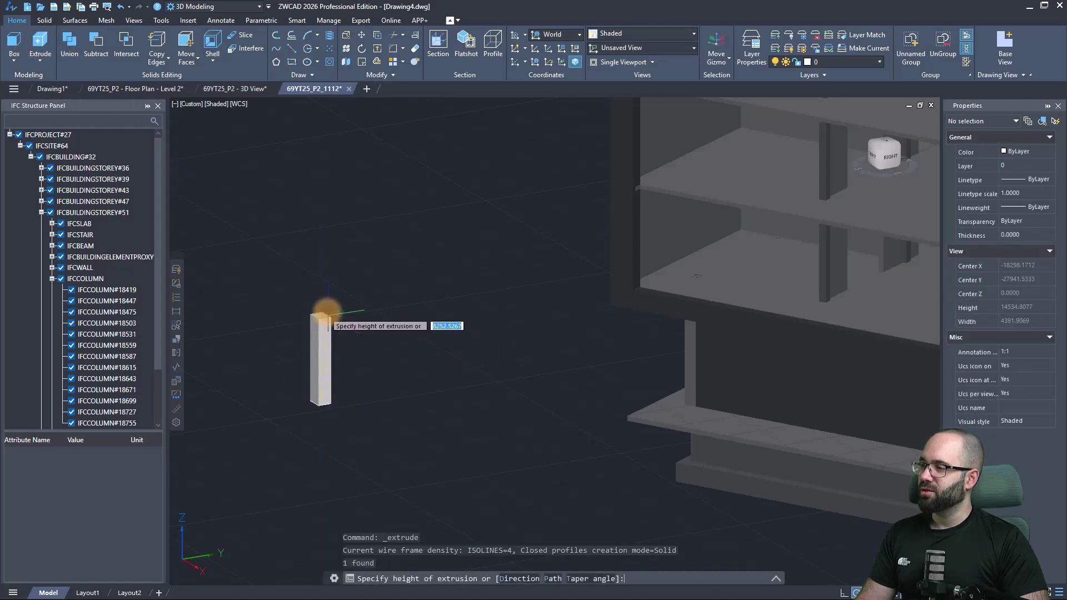
left_click(344, 275)
middle_click_drag(386, 316, 394, 295, "shift")
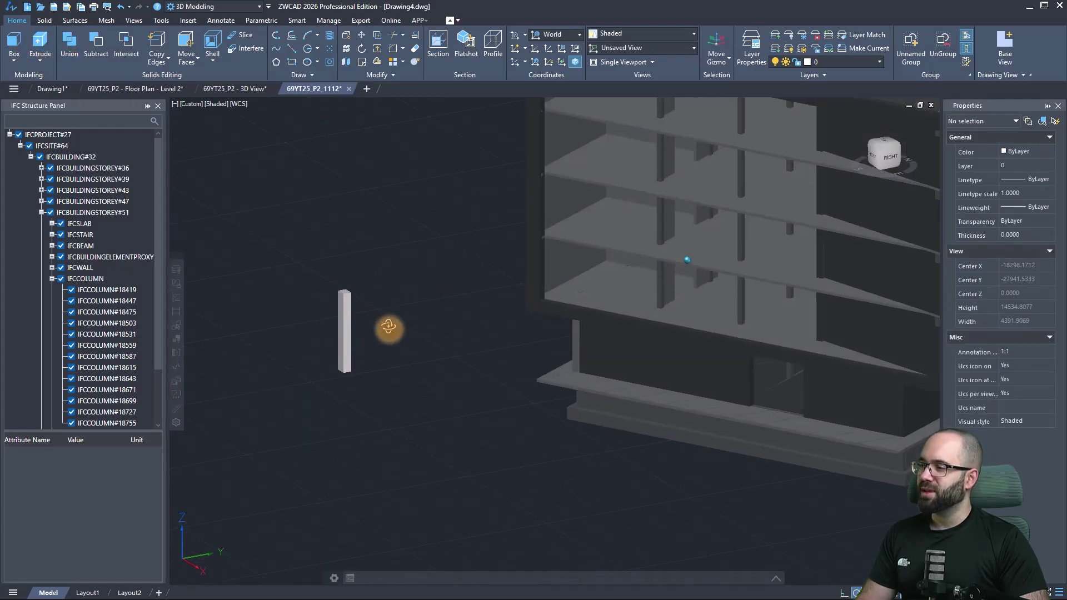
scroll(390, 350, "down", 2)
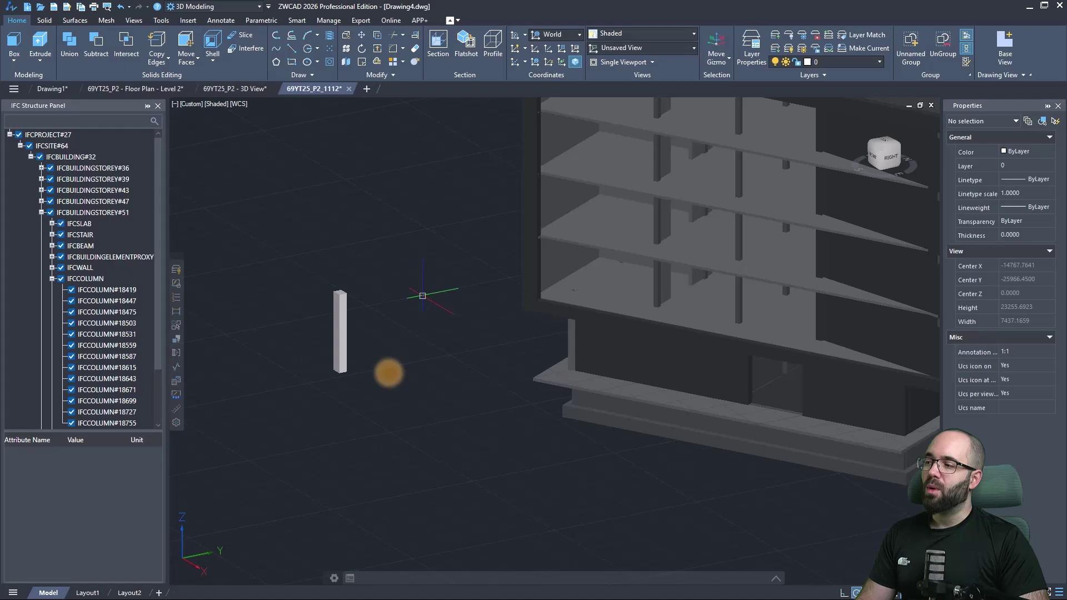
scroll(375, 362, "down", 3)
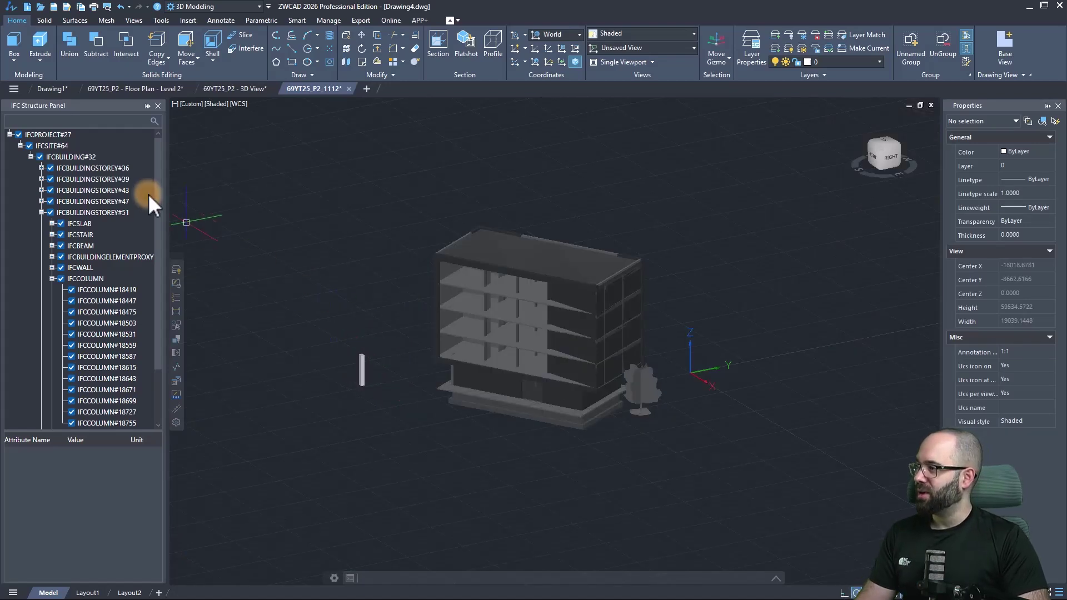
- Add an element with geometry under IFCBUILDING#32 using the extruded column solid
left_click(71, 157)
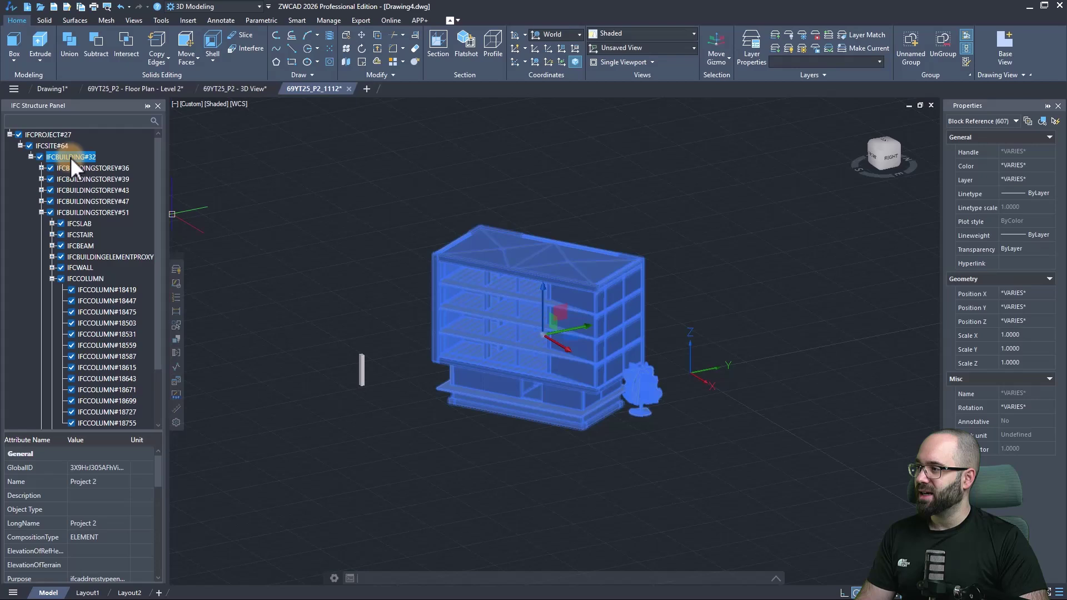
right_click(70, 157)
right_click(97, 164)
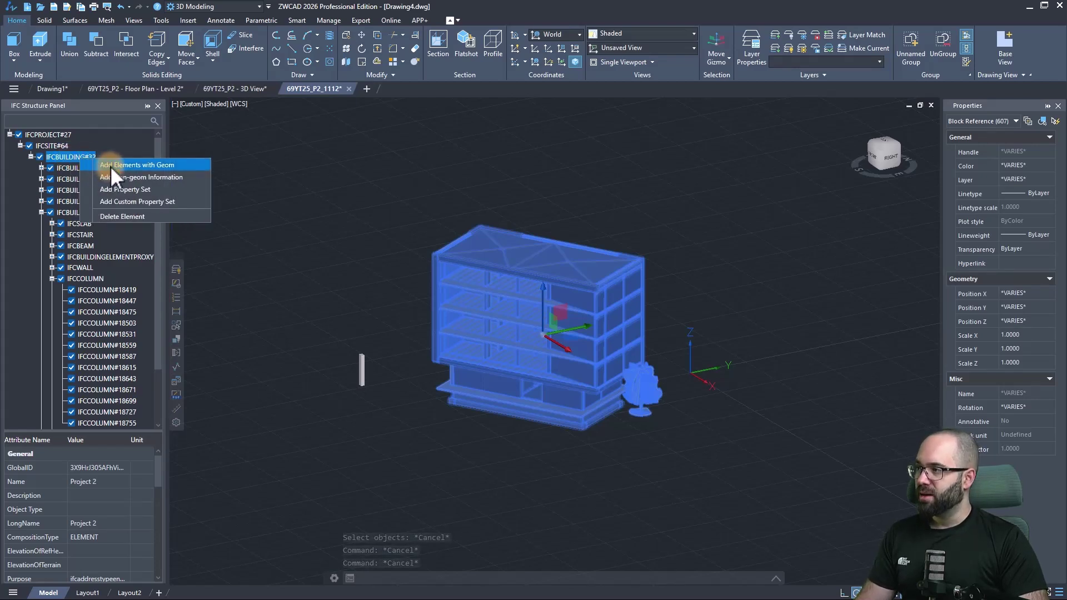
left_click(111, 166)
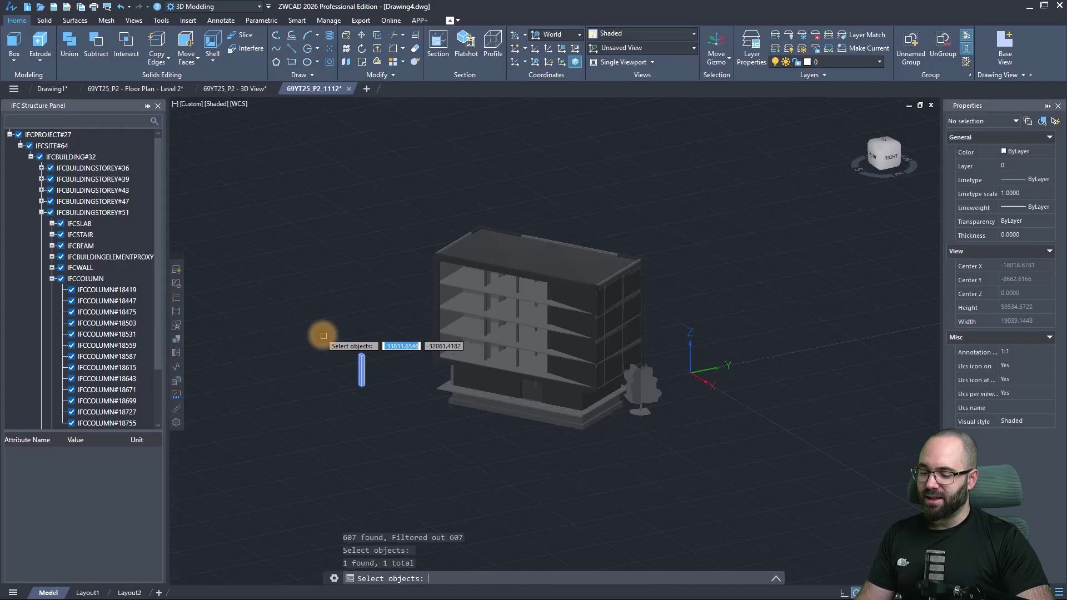
key("Return")
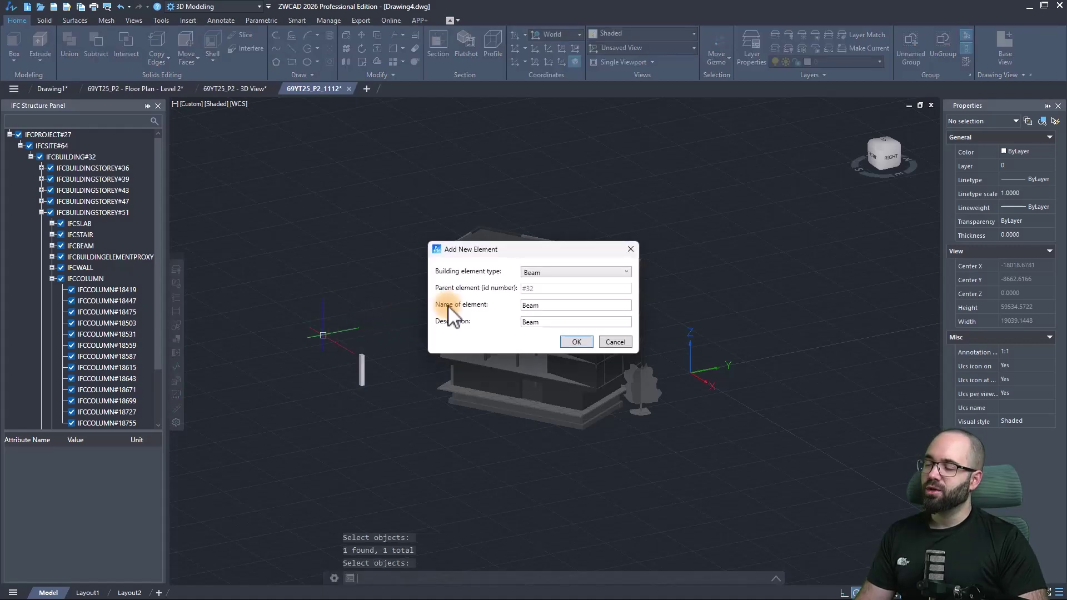
- Set the building element type to Column and confirm creating the new IFC element
left_click(539, 273)
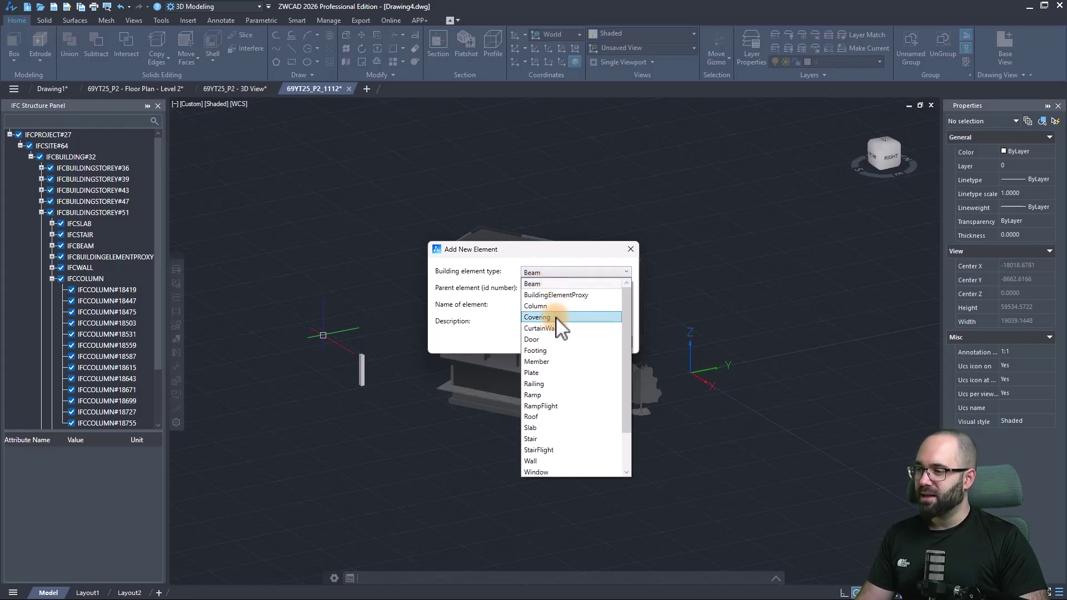
scroll(556, 318, "down", 2)
scroll(557, 318, "up", 2)
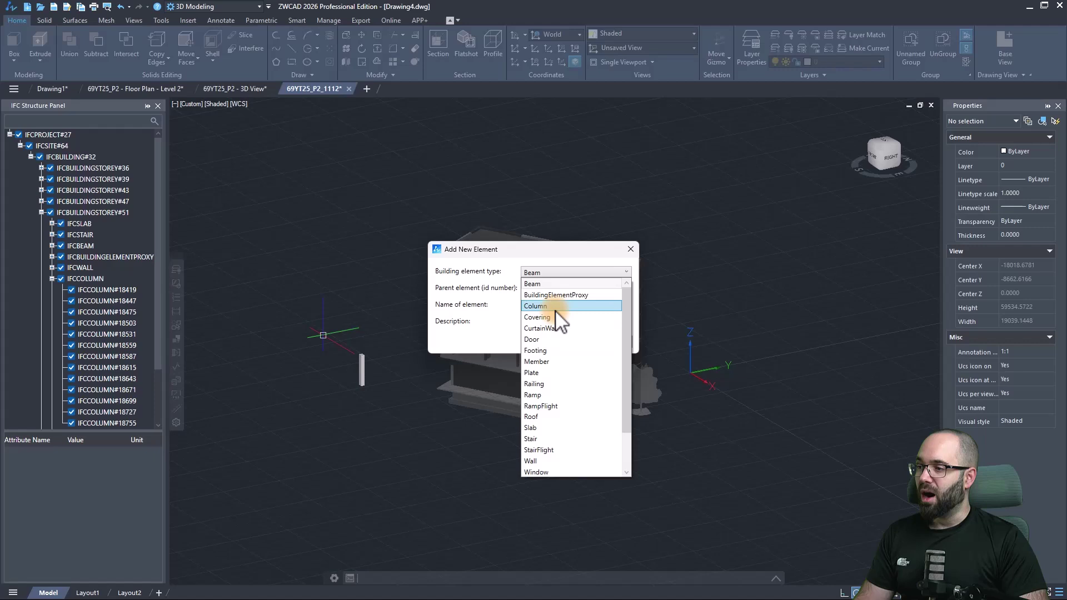
left_click(554, 307)
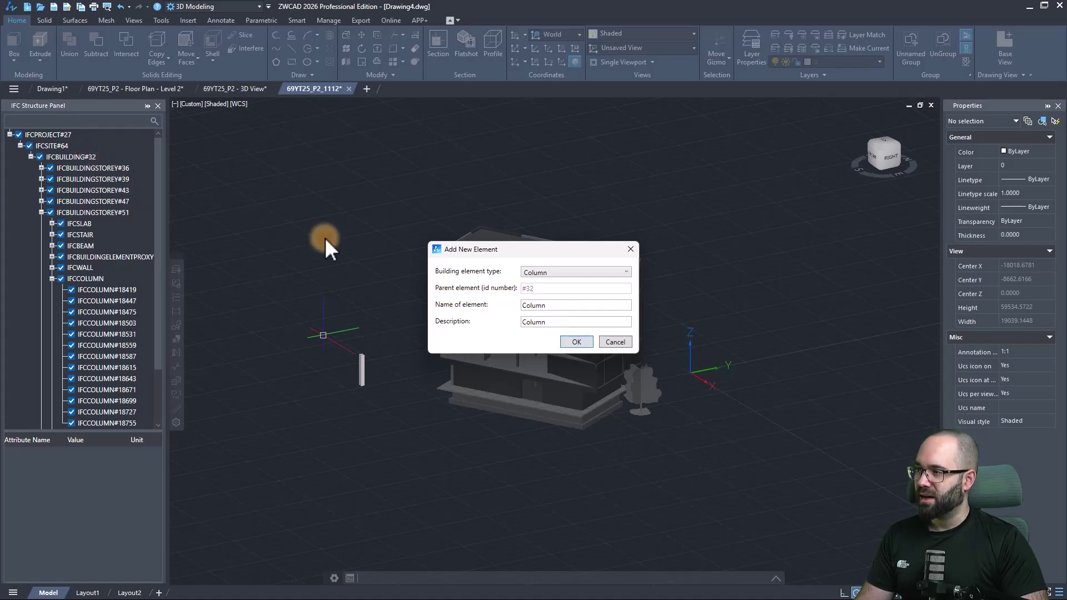
left_click(573, 344)
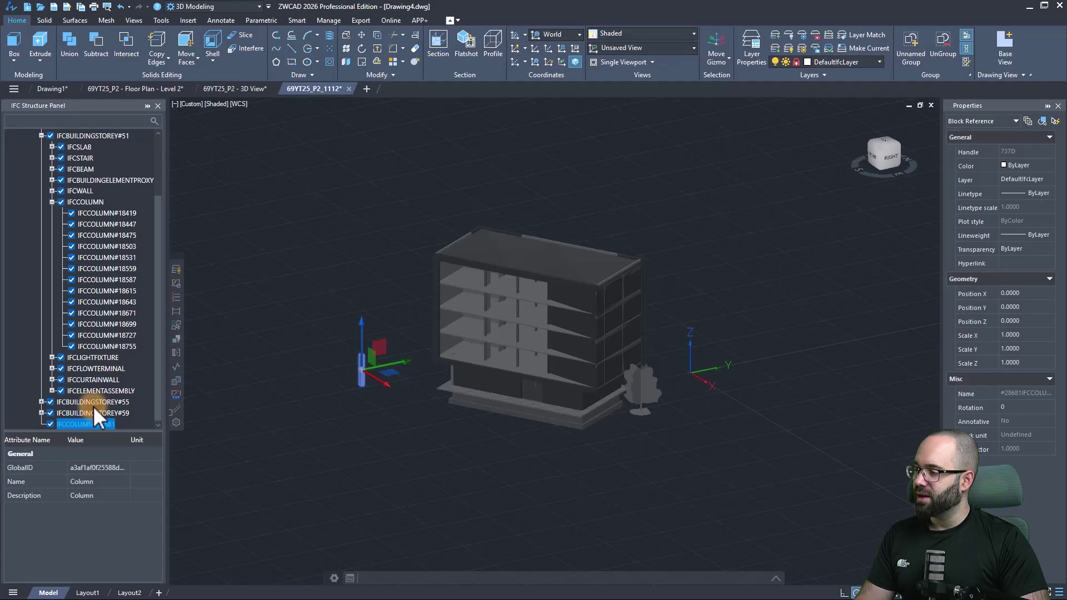
scroll(363, 381, "up", 3)
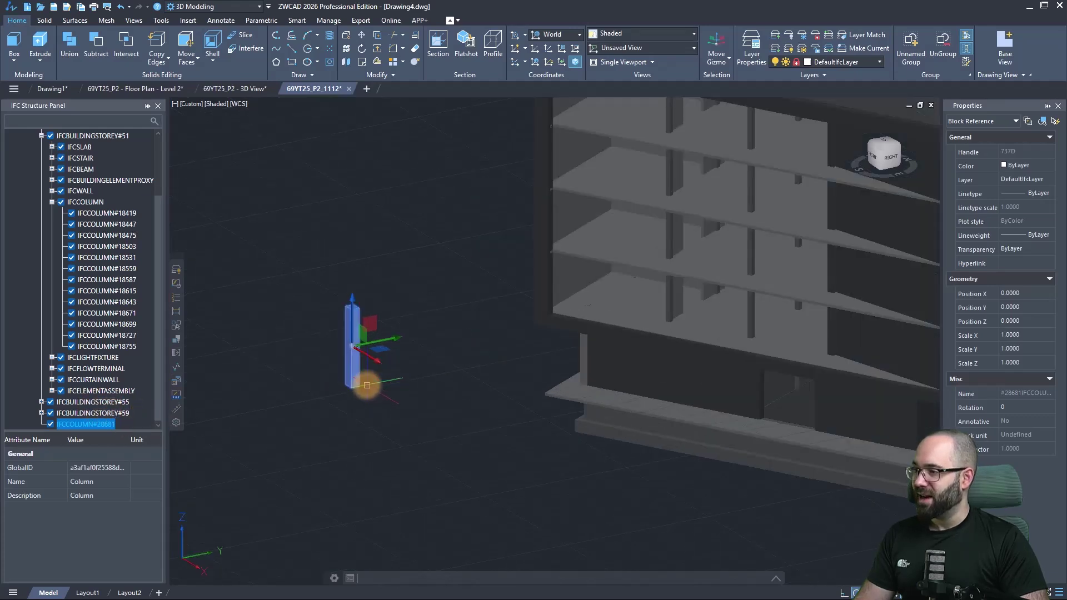
scroll(371, 392, "up", 2)
- Select the new IFCCOLUMN#28681 and start adding a property set to it
key("Escape")
key("Escape")
left_click(401, 370)
key("Escape")
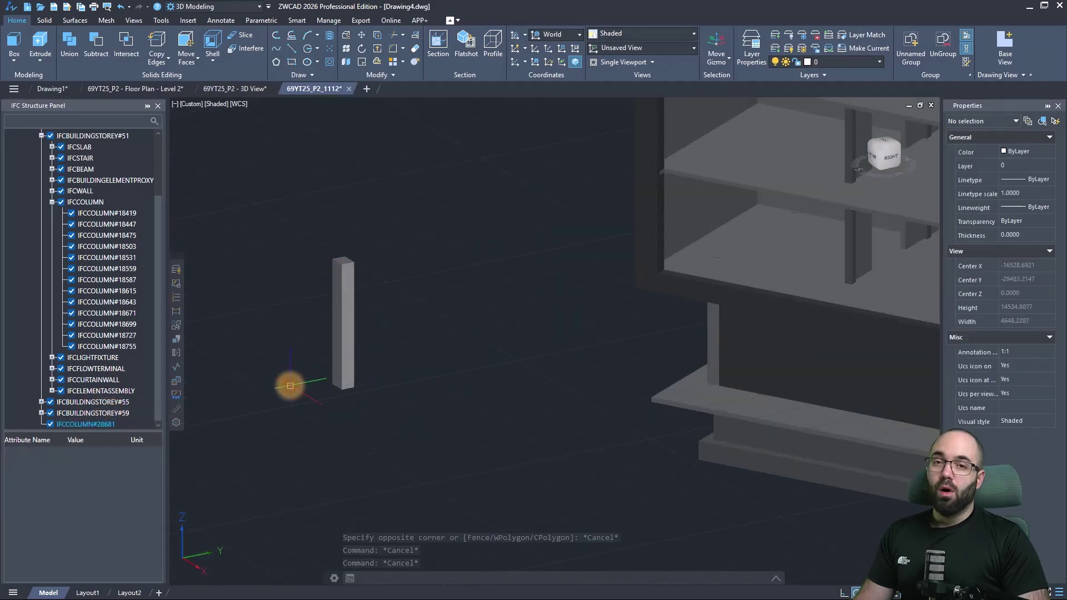
left_click(97, 421)
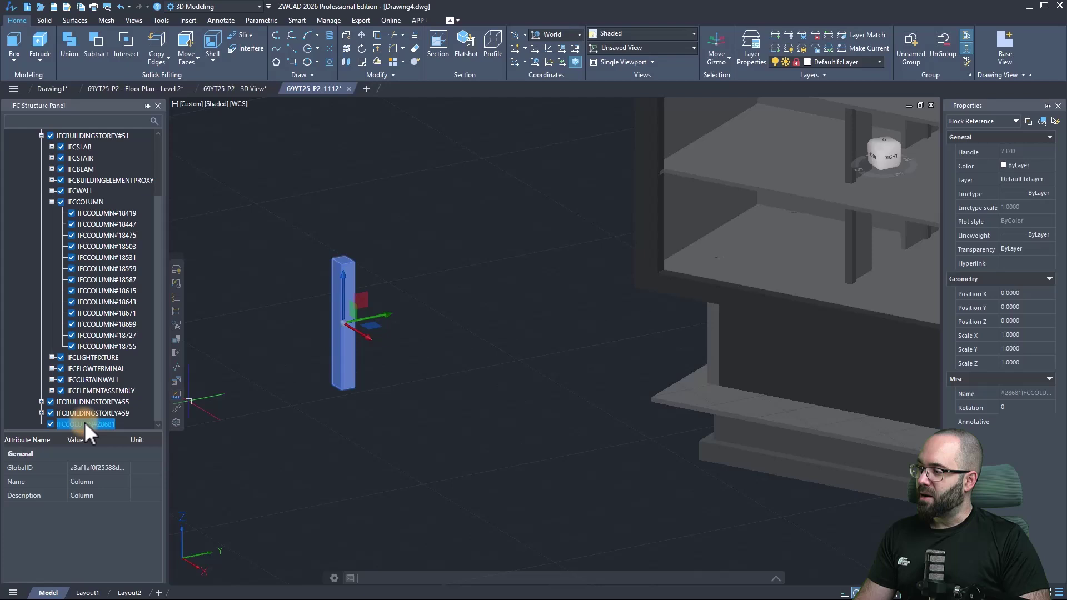
right_click(92, 421)
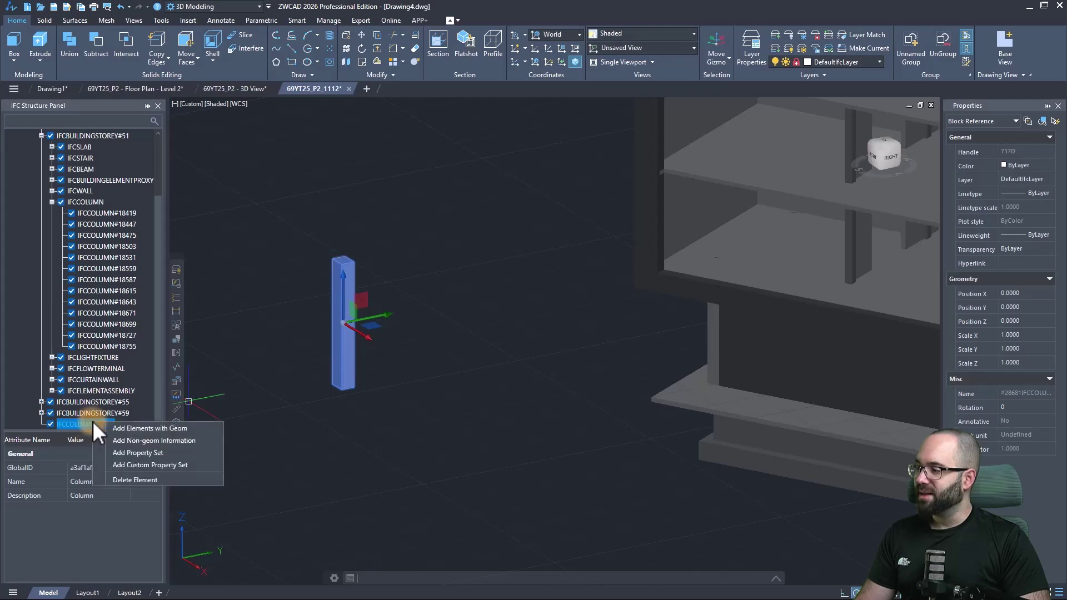
left_click(126, 452)
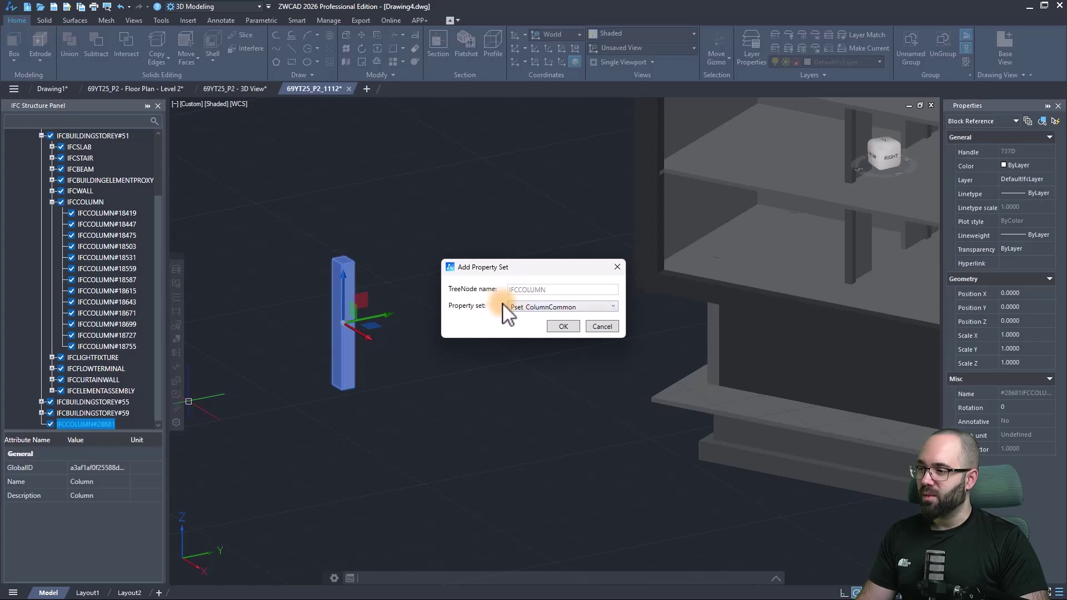
- Attach Pset_ColumnCommon to the column and deselect it
left_click(538, 308)
scroll(571, 359, "down", 3)
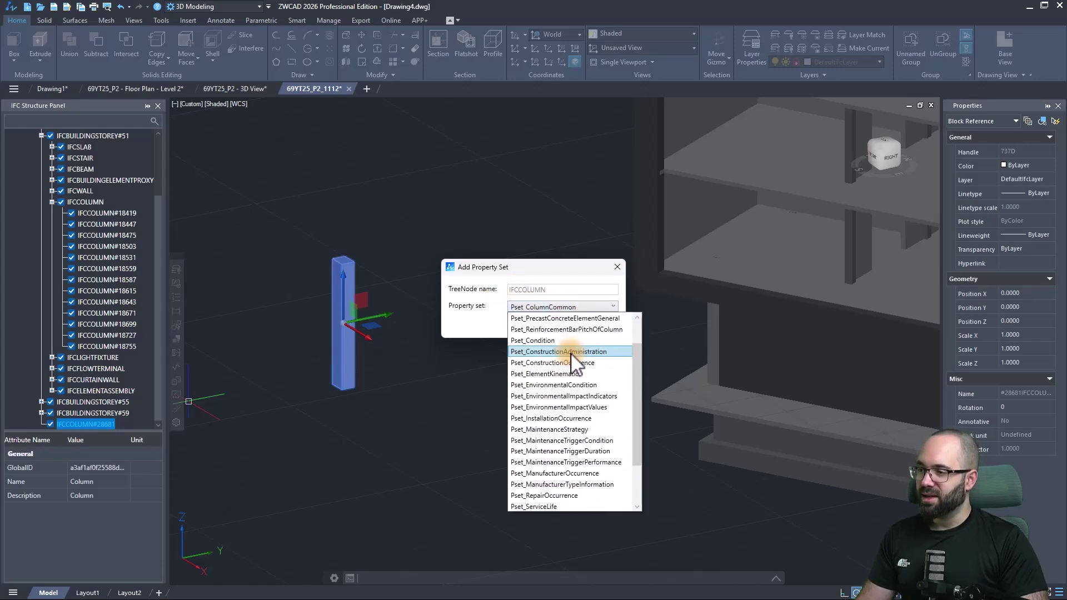
scroll(576, 357, "up", 1)
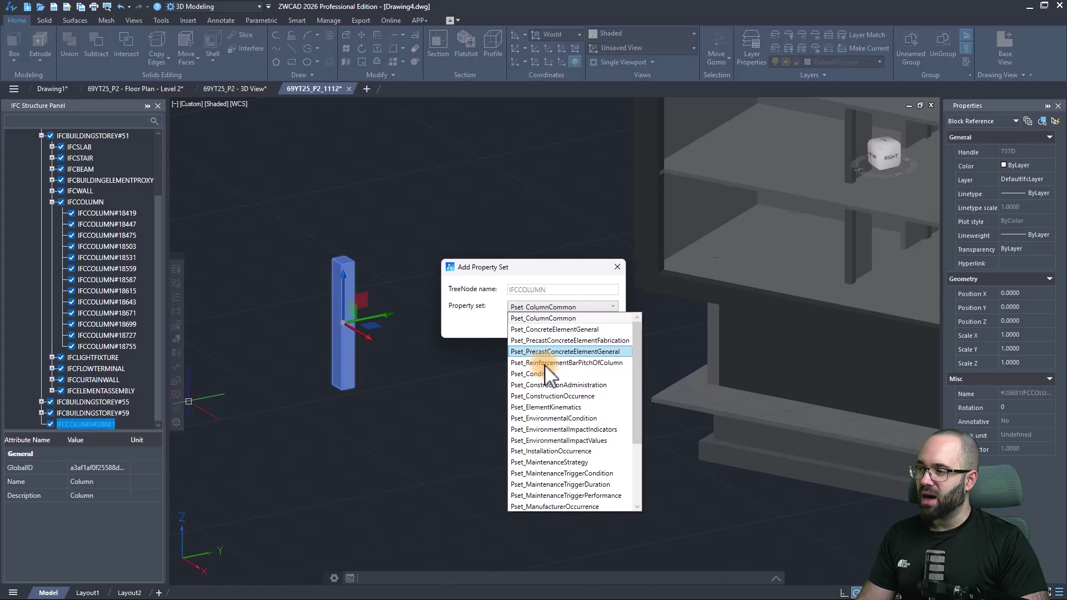
scroll(533, 351, "down", 3)
scroll(527, 337, "up", 3)
left_click(490, 327)
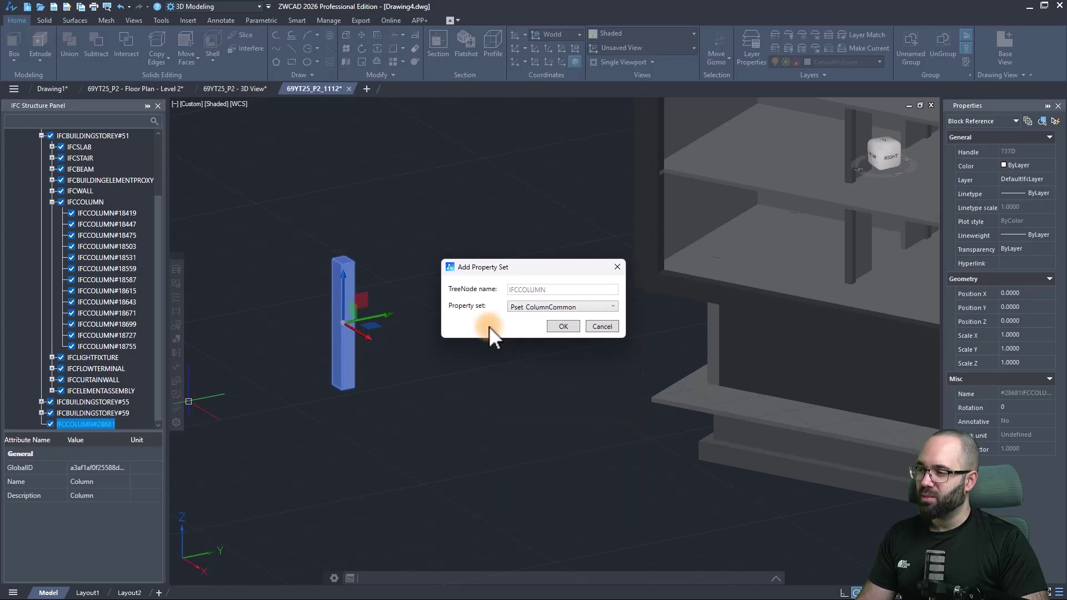
left_click(563, 325)
scroll(75, 507, "down", 3)
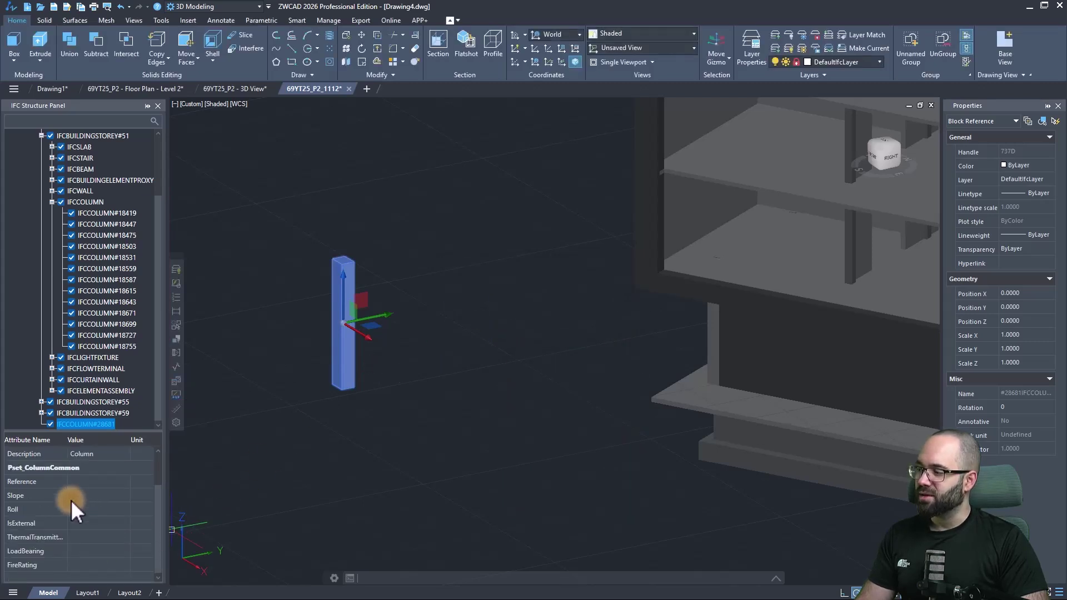
scroll(80, 481, "up", 1)
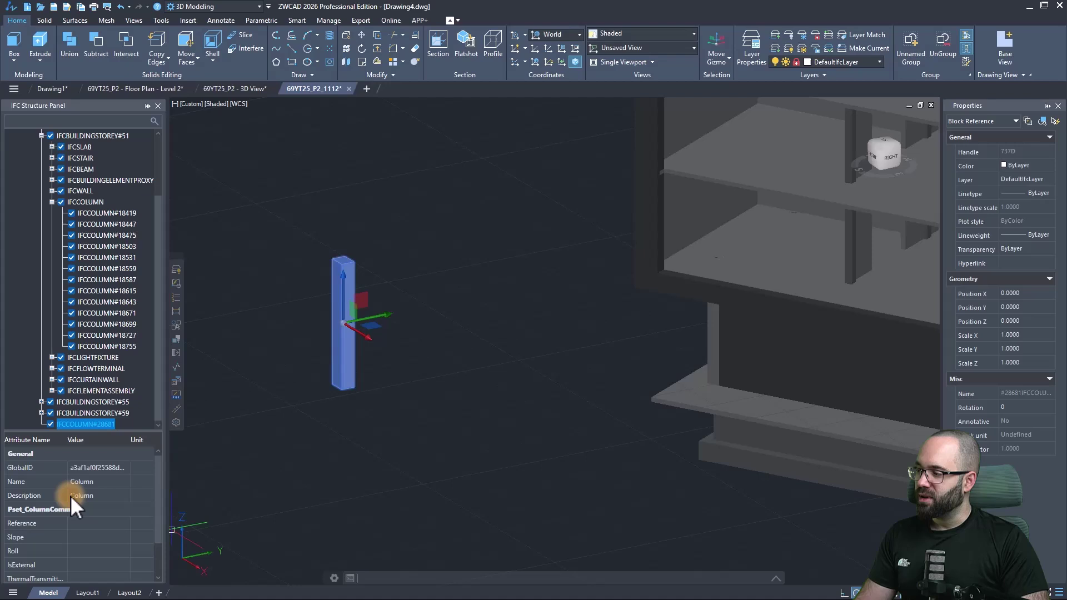
scroll(72, 510, "down", 1)
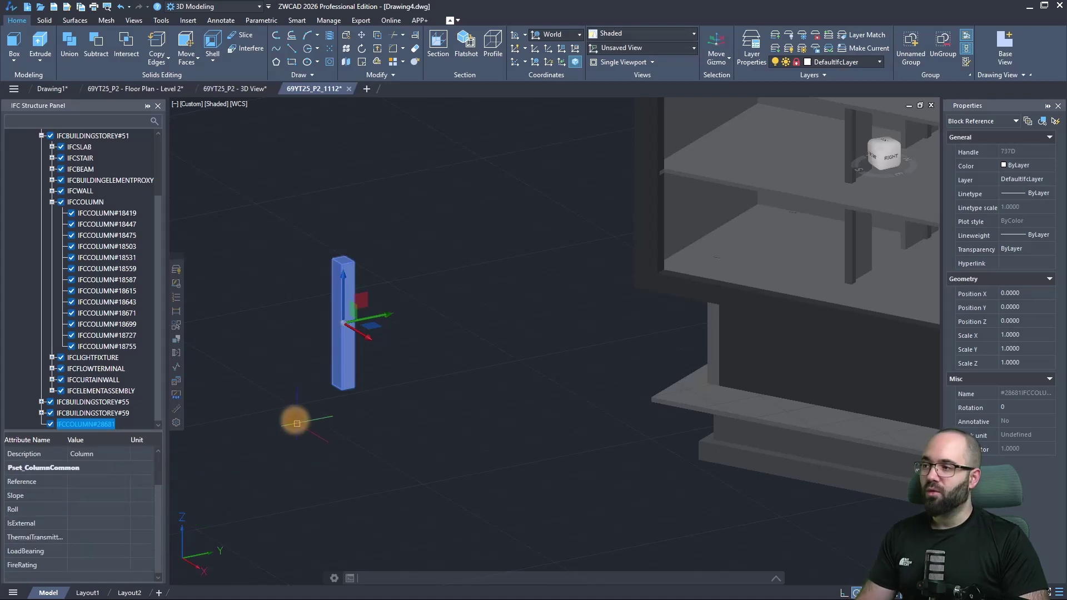
key("Escape")
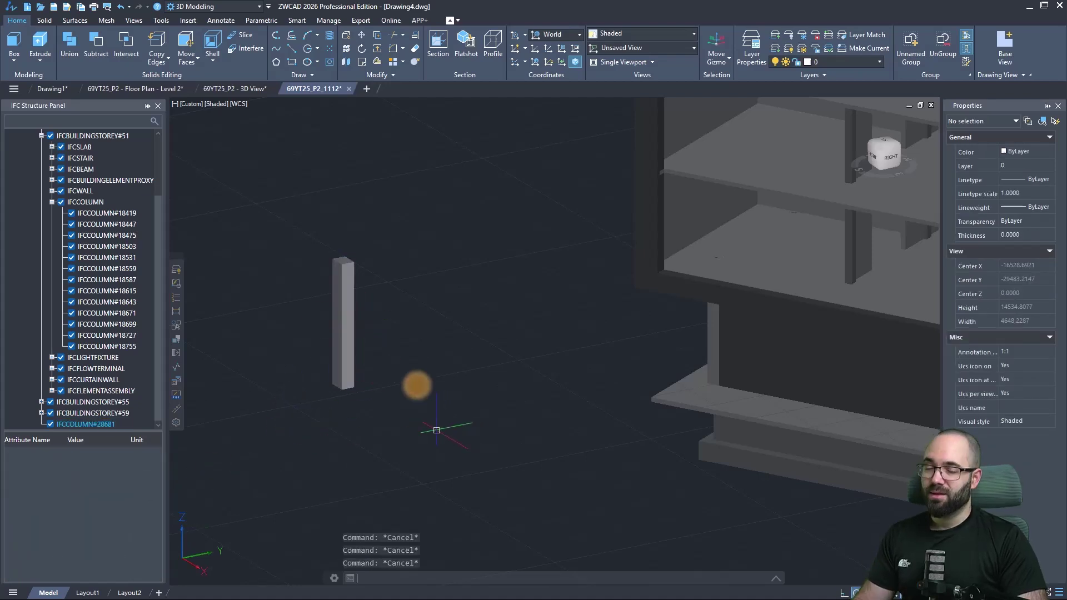
scroll(417, 384, "down", 4)
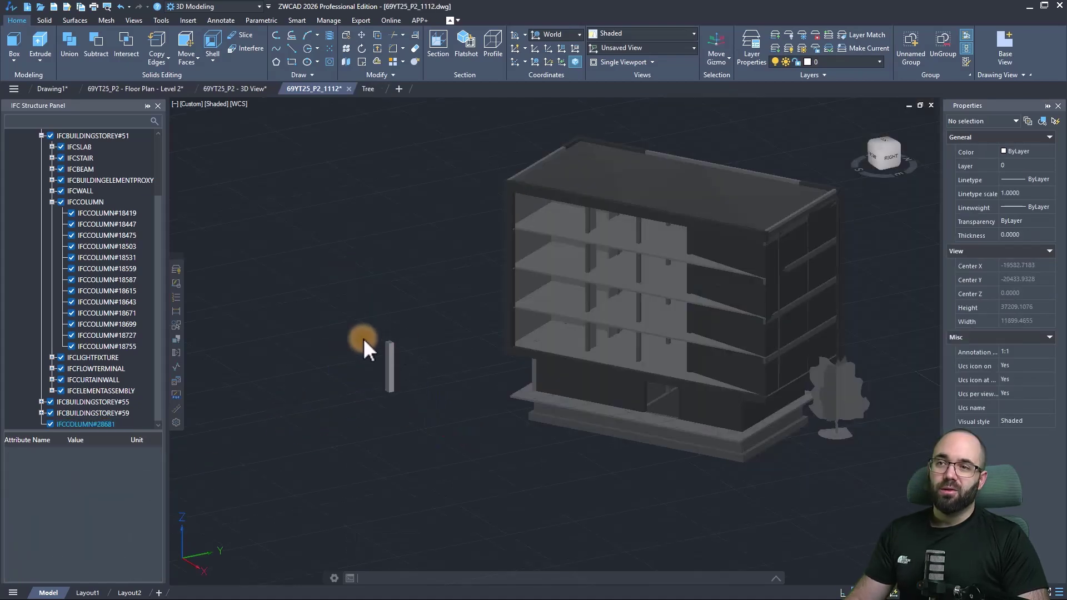
left_click(369, 91)
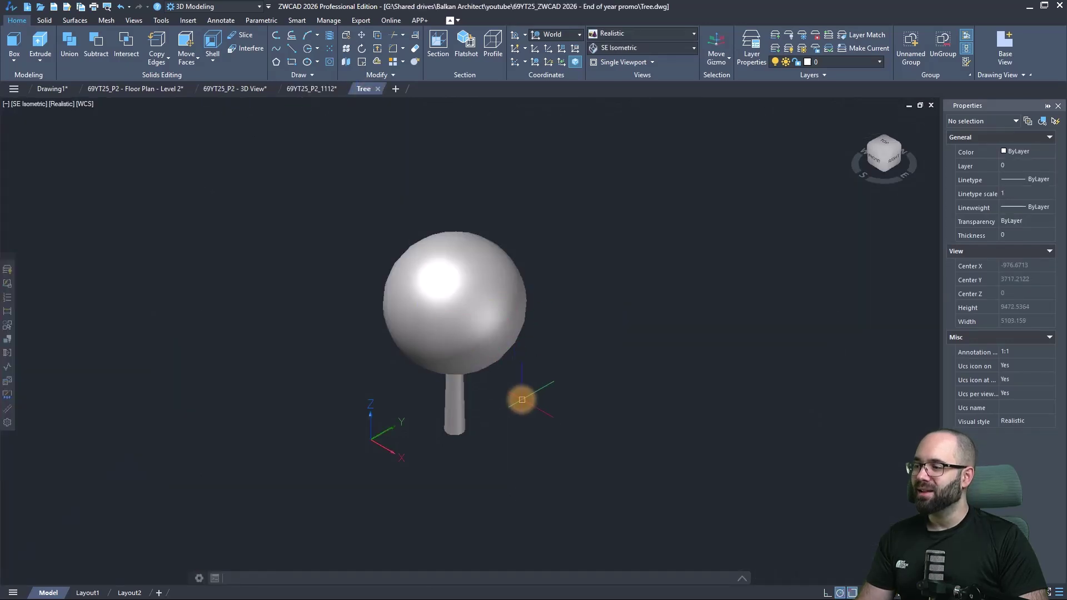
left_click(523, 400)
left_click(368, 260)
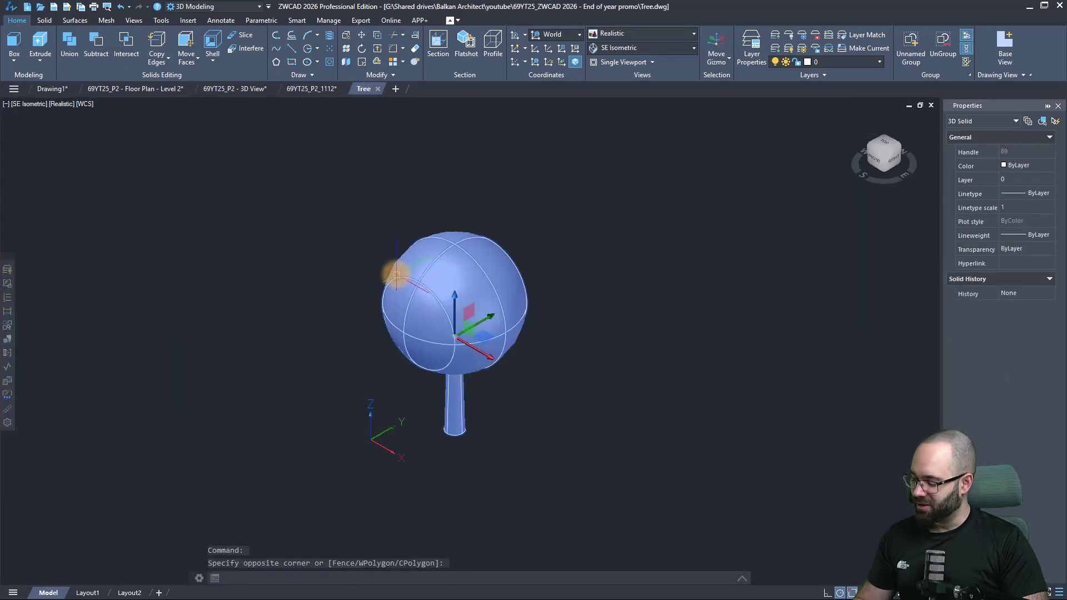
key("ctrl+c")
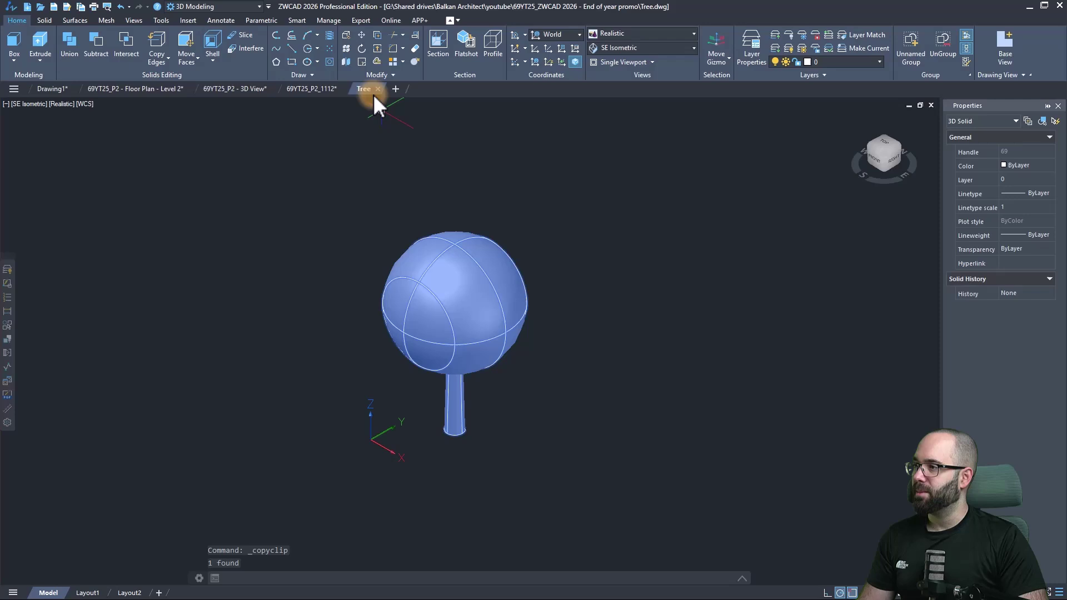
left_click(309, 93)
key("ctrl+v")
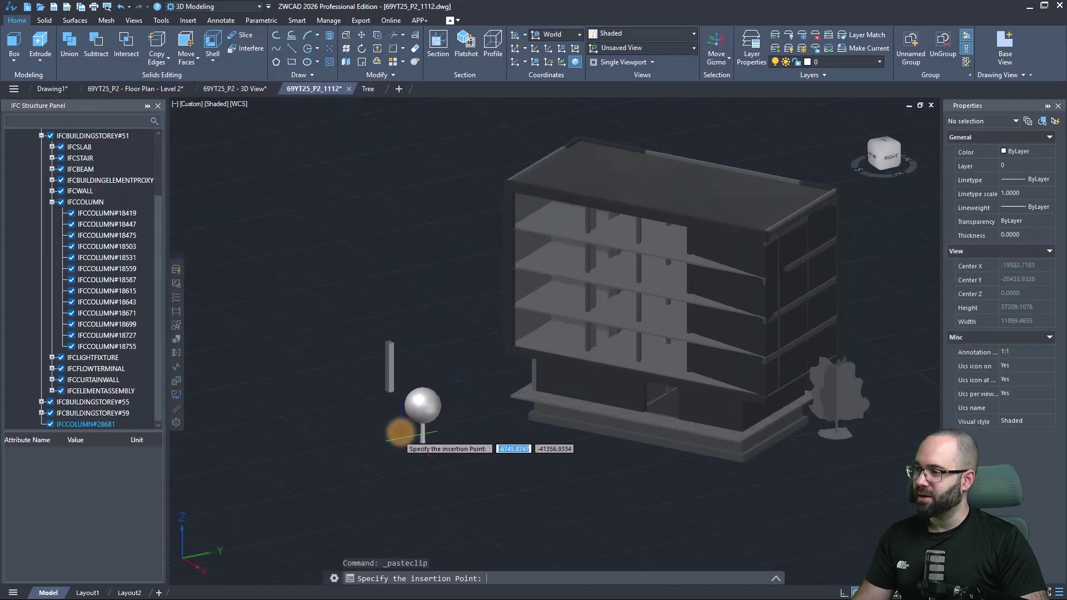
key("Escape")
key("Escape")
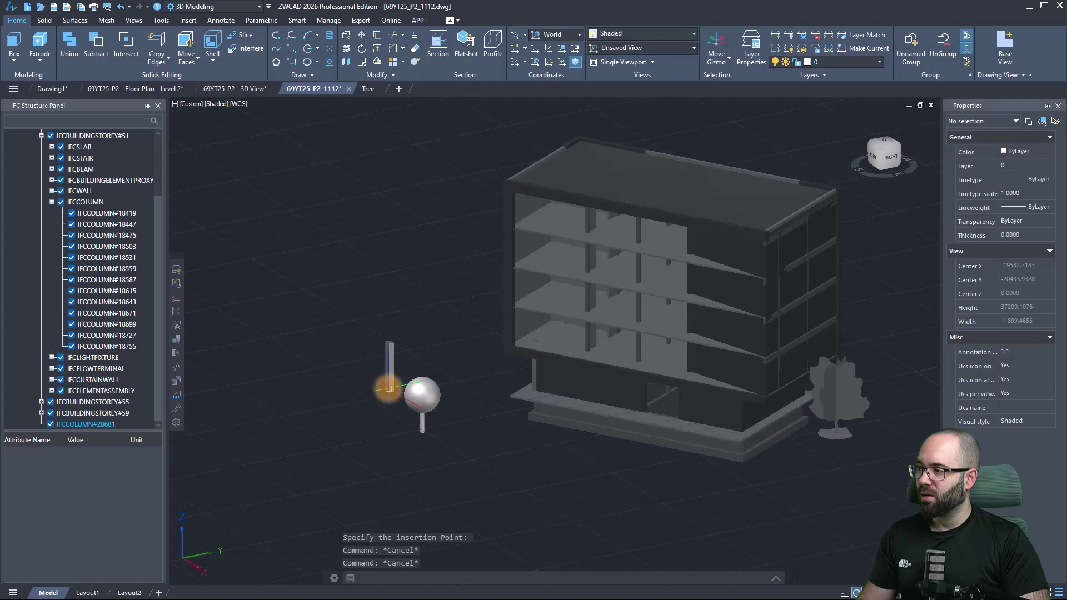
scroll(91, 343, "up", 3)
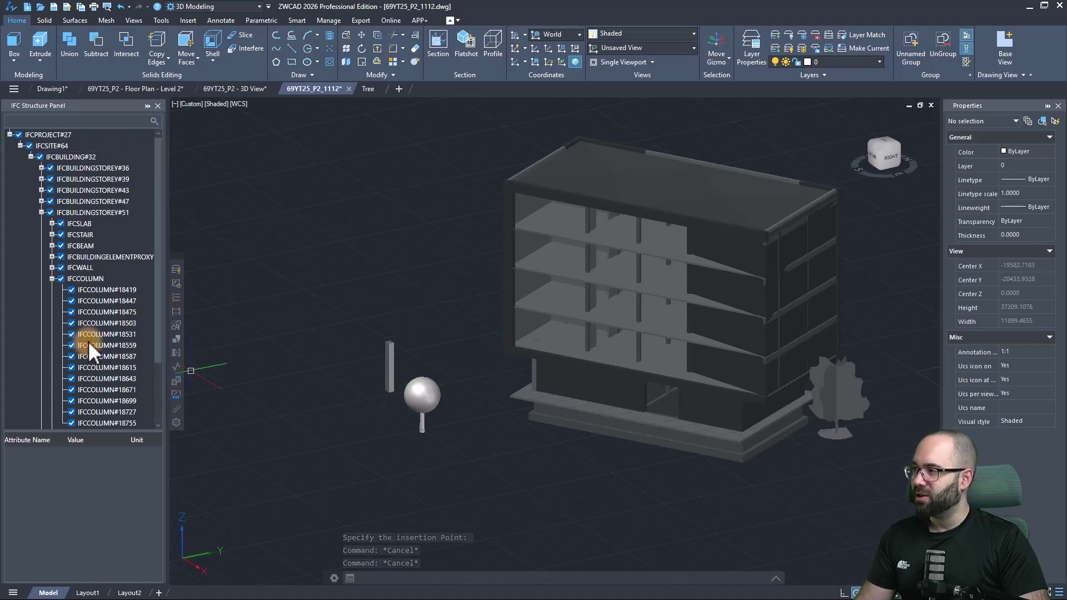
- Add an element with geometry under IFCBUILDING#32, picking the sphere tree
right_click(65, 156)
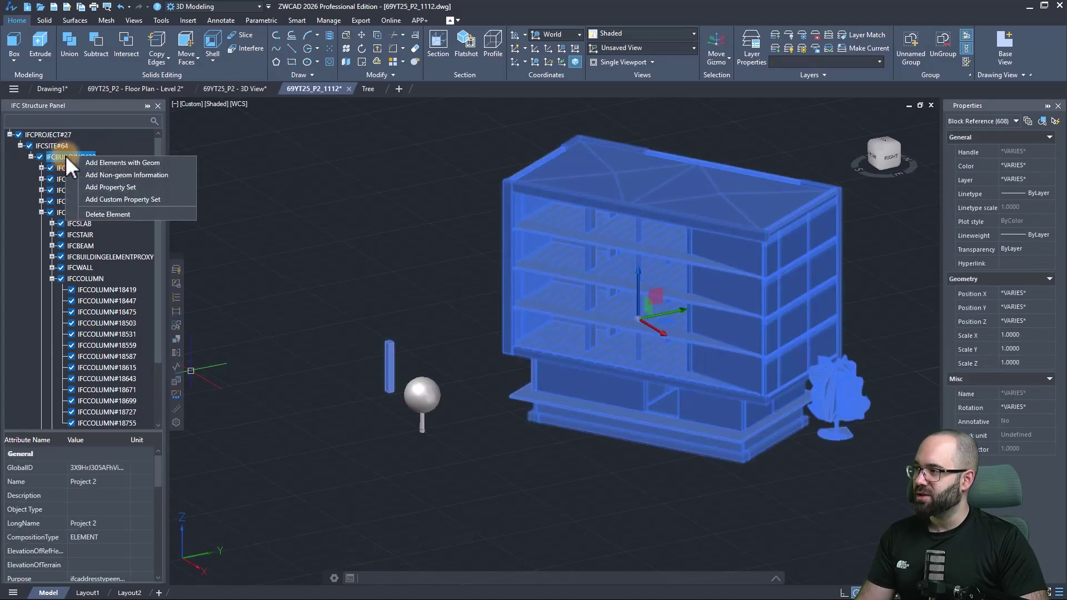
left_click(110, 163)
left_click(417, 399)
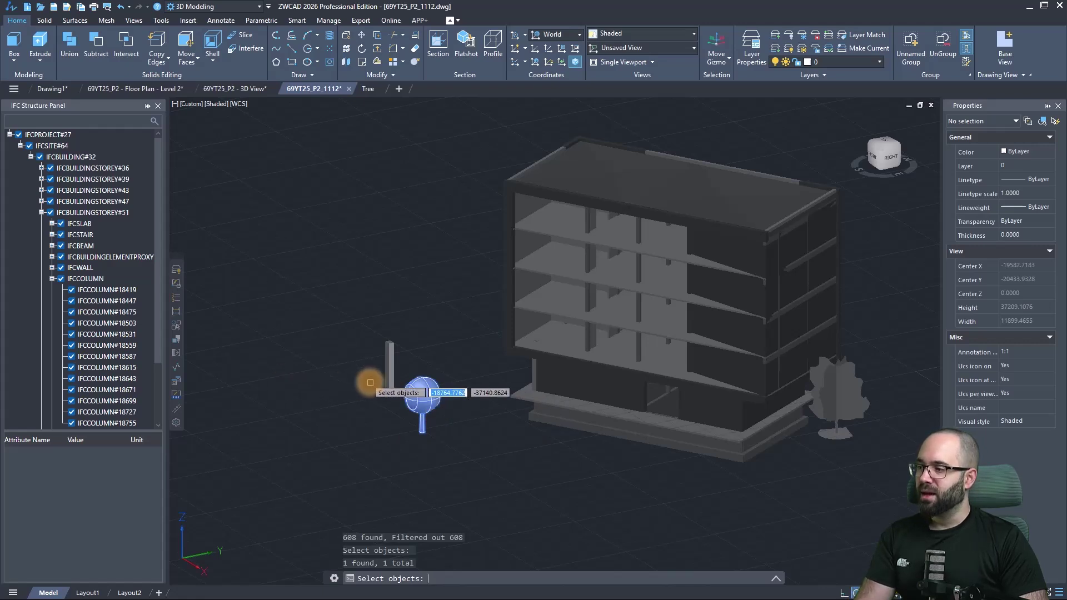
key("Return")
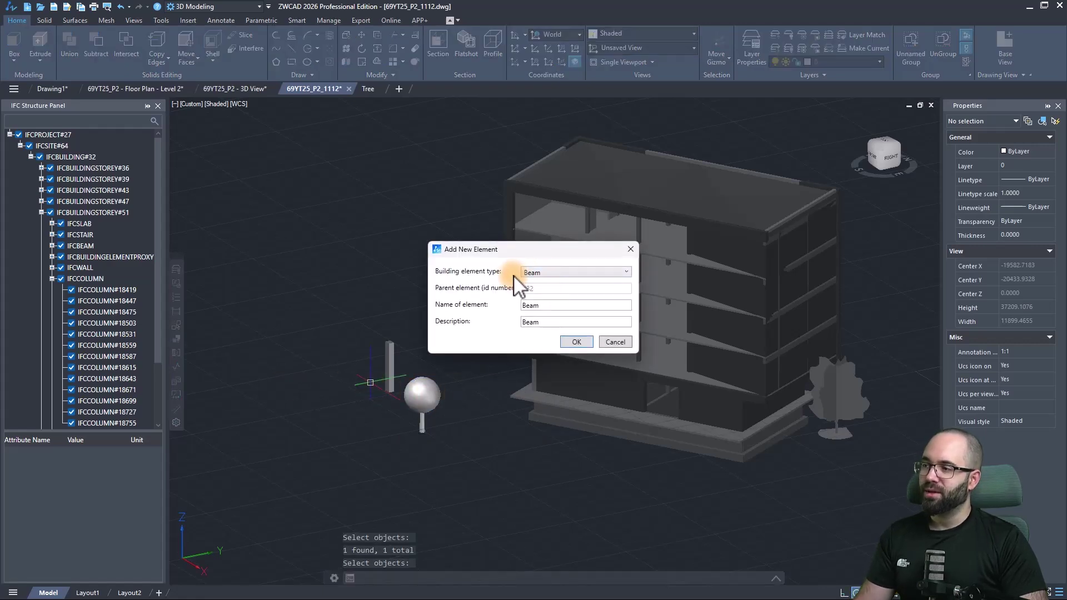
- Set the building element type to BuildingElementProxy and confirm the new element
left_click(551, 273)
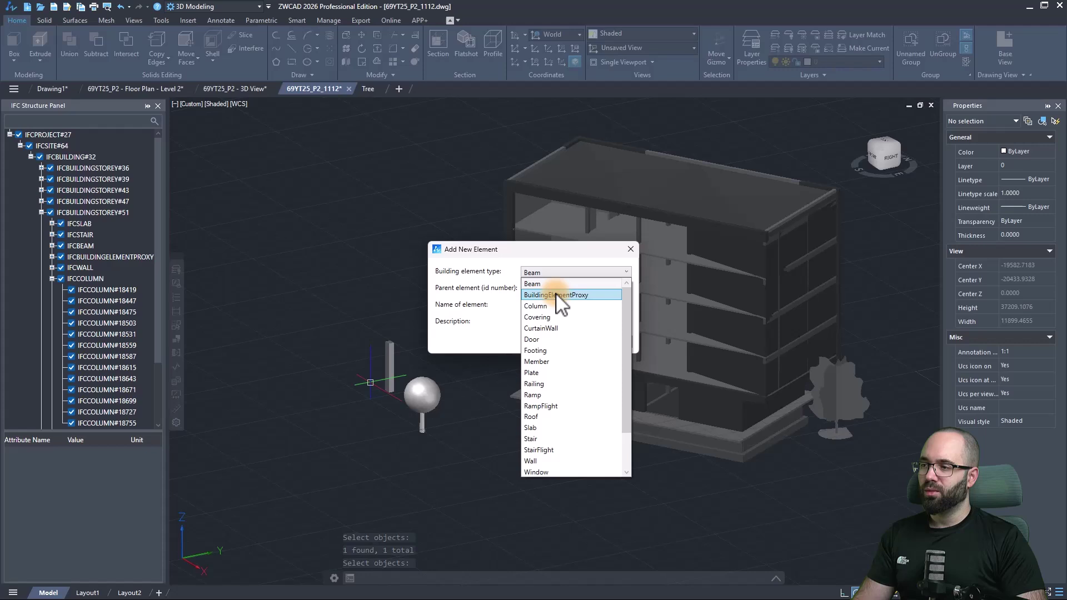
left_click(551, 295)
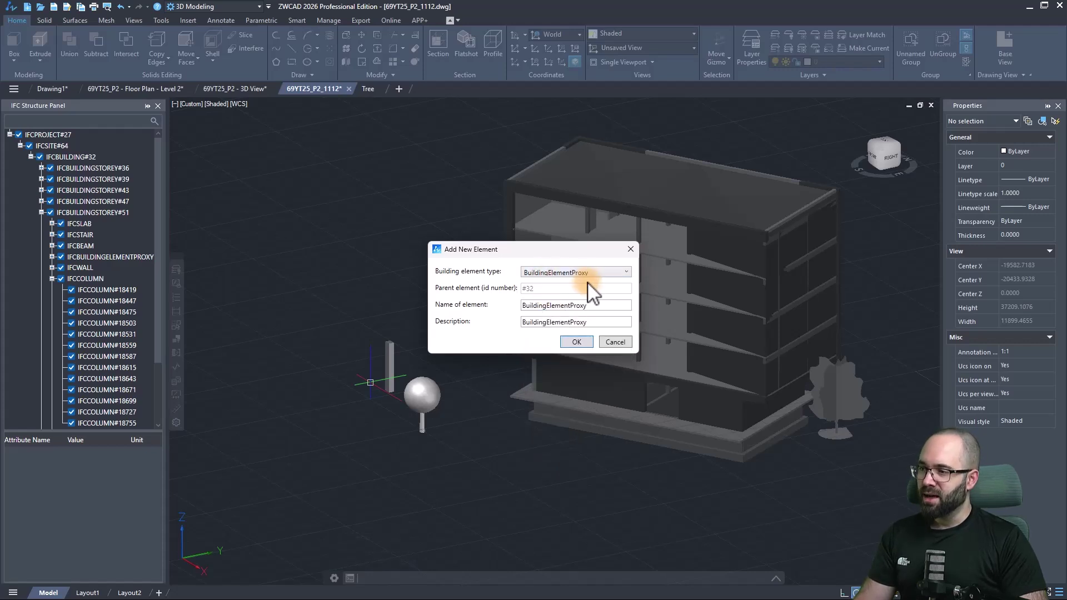
left_click(580, 338)
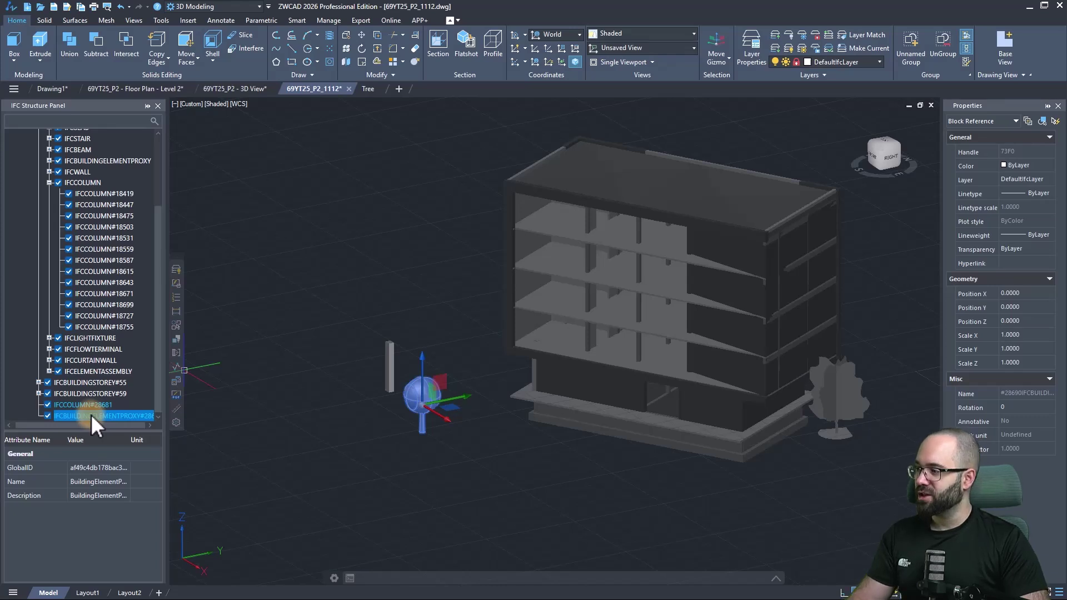
- Add a custom property set named Planting to the new BuildingElementProxy element
right_click(90, 415)
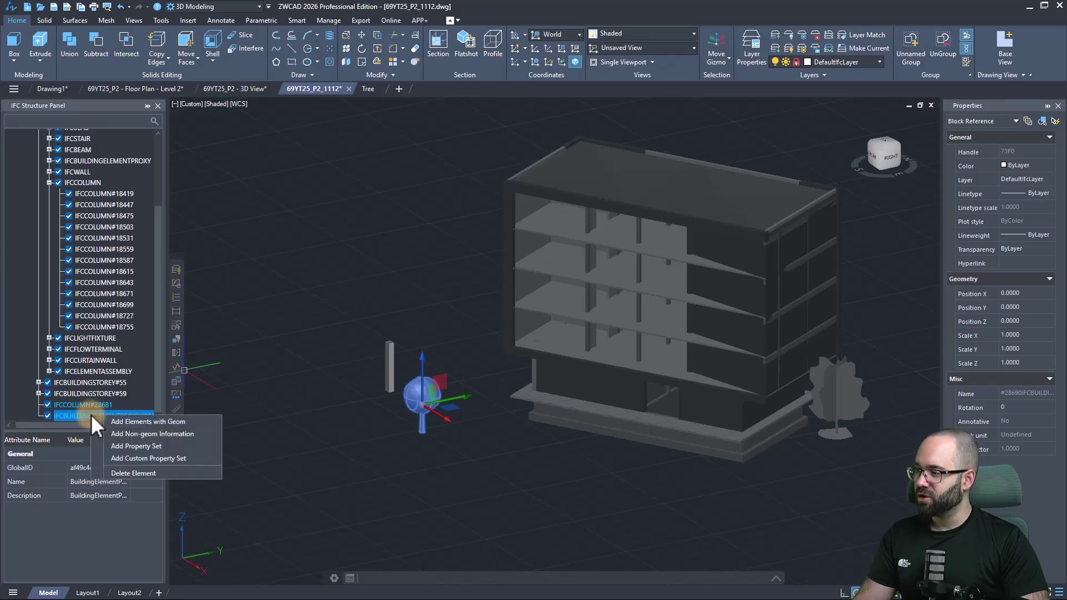
left_click(118, 461)
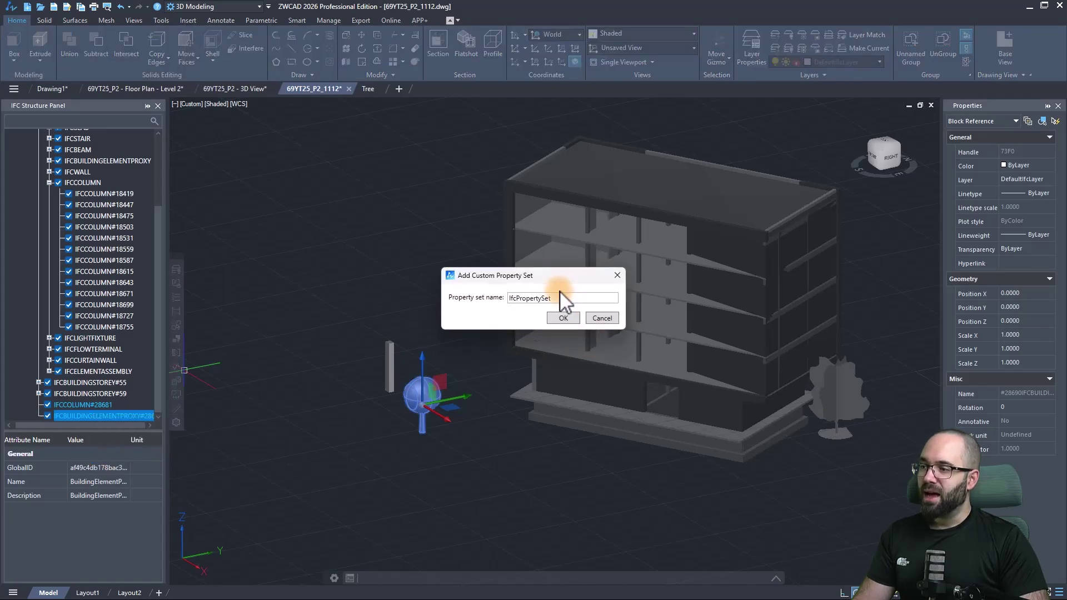
double_click(547, 298)
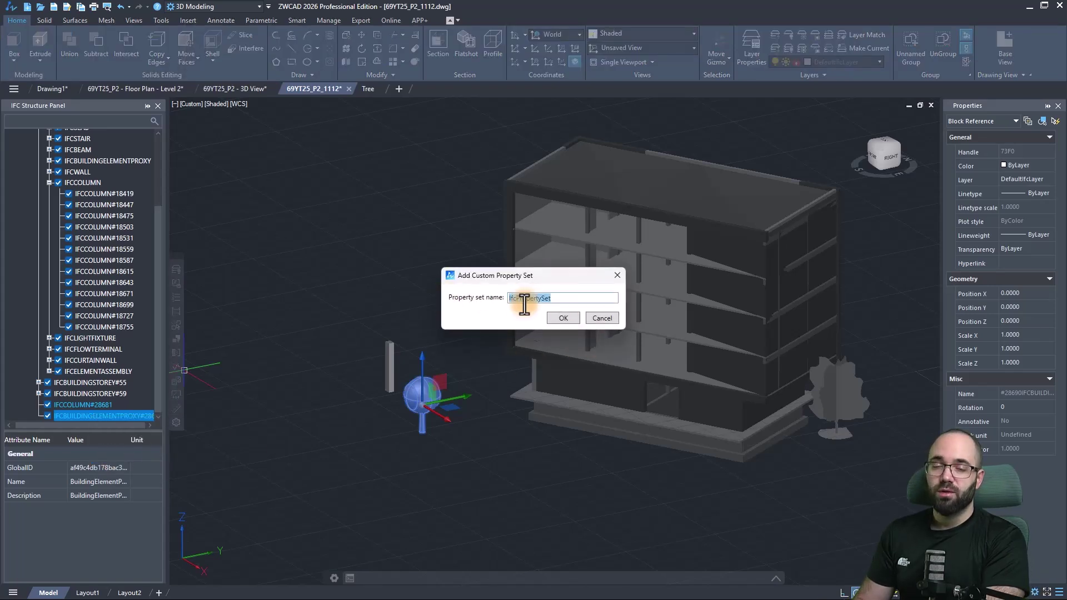
type("Planting")
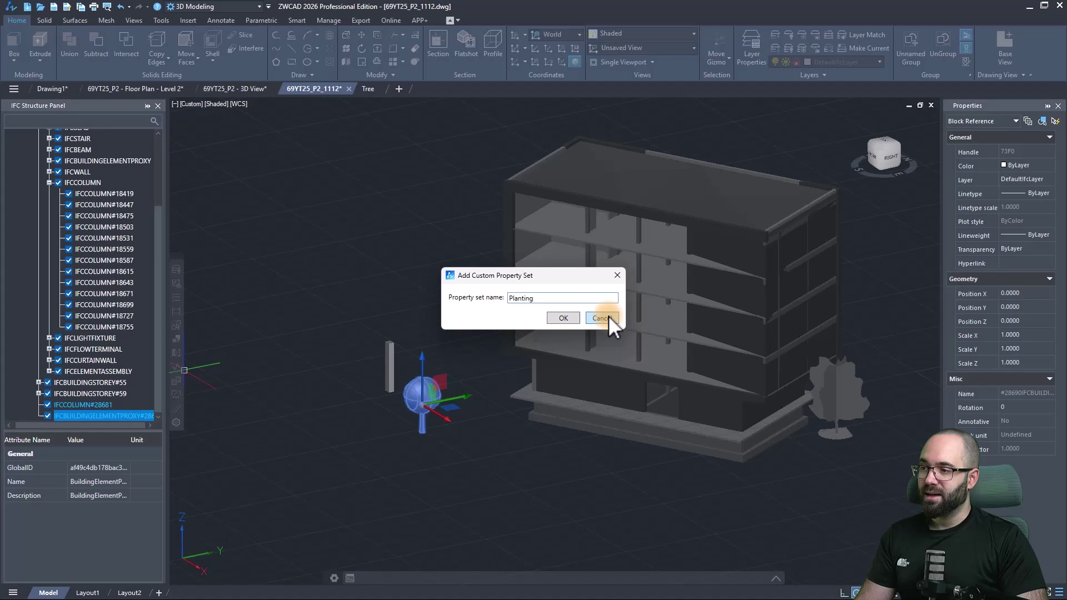
left_click(570, 318)
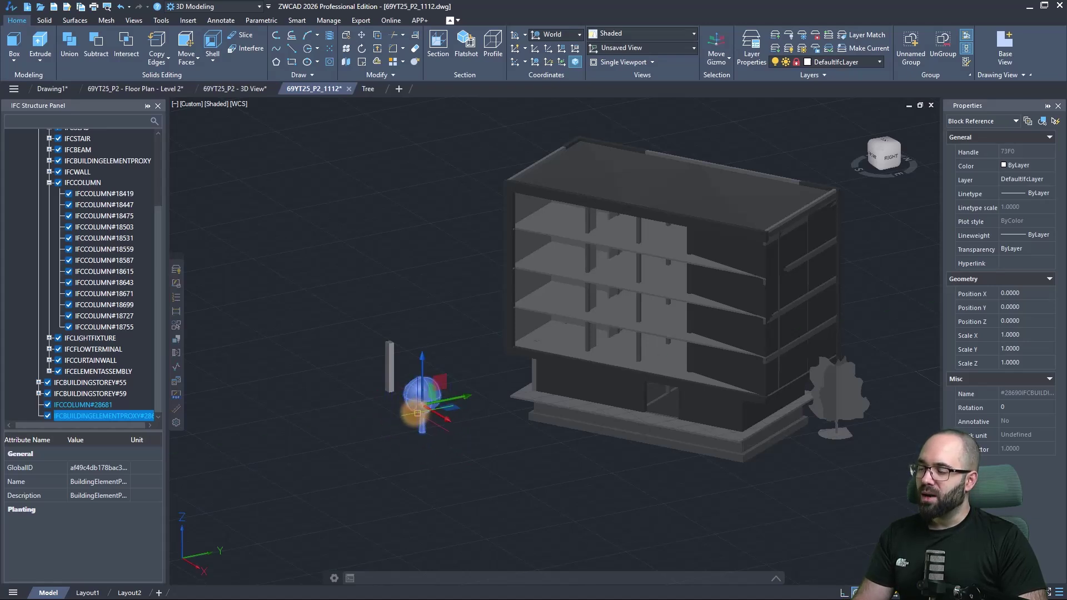
- Check the layer list and close it
left_click(844, 62)
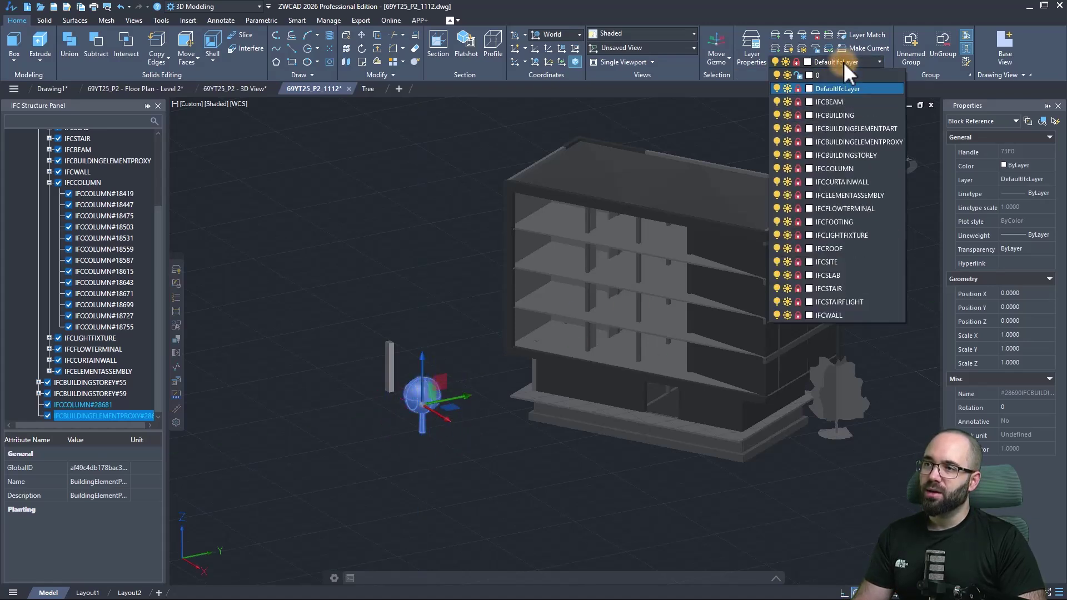
left_click(799, 89)
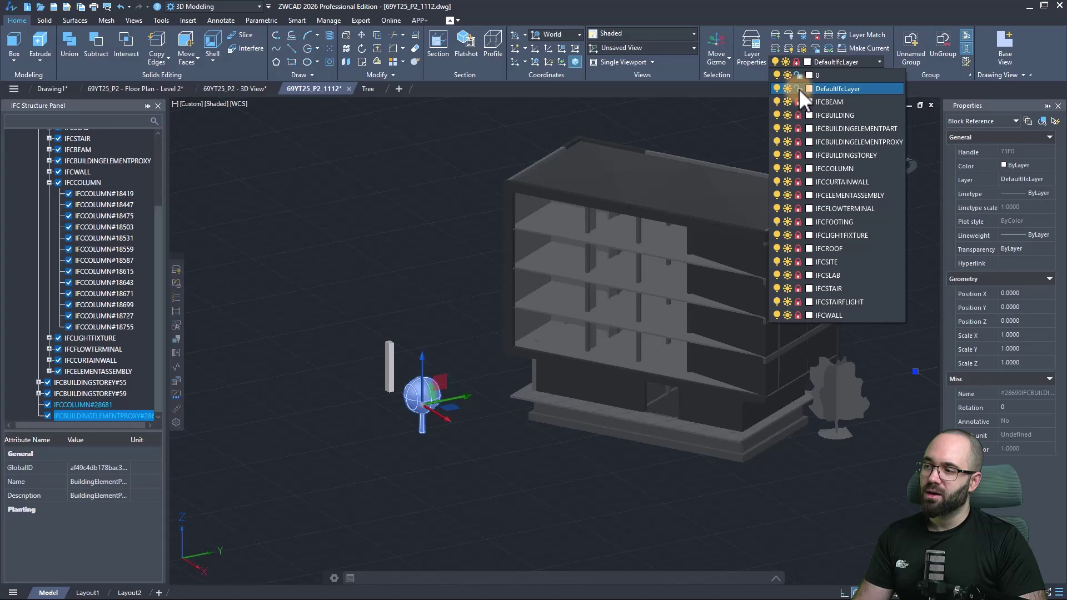
left_click(412, 434)
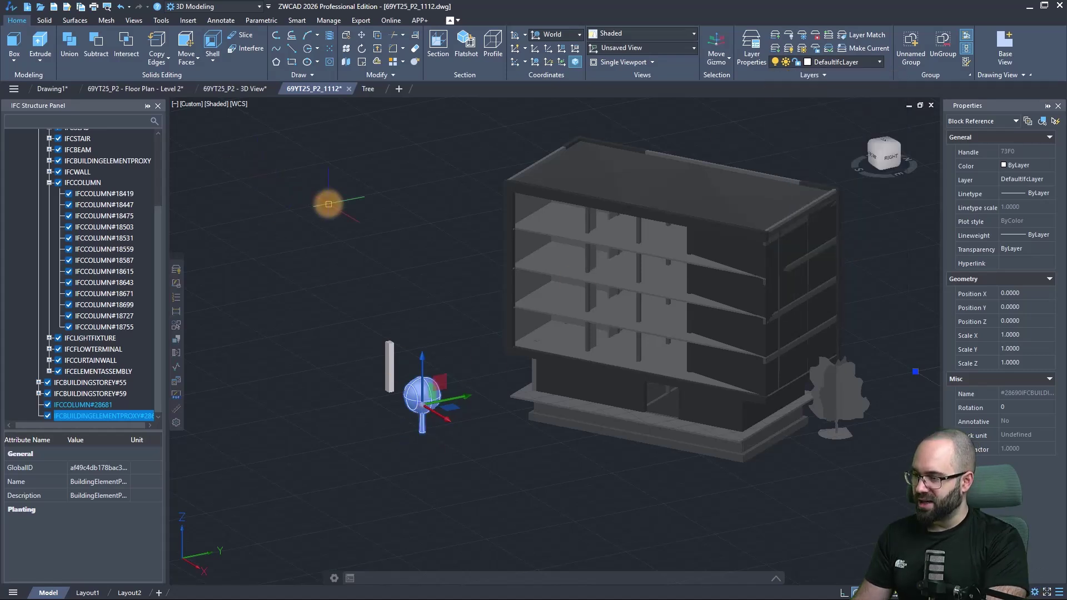
type("co")
- Copy the sphere tree (CO) from its base to a spot in front of the building's corner
key("Return")
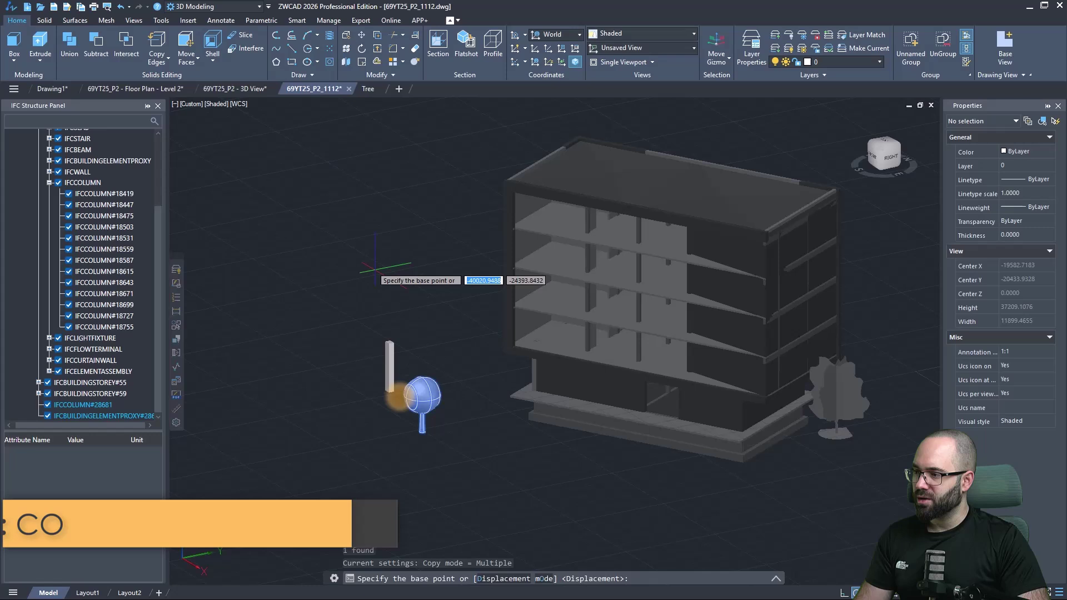
left_click(423, 432)
left_click(484, 455)
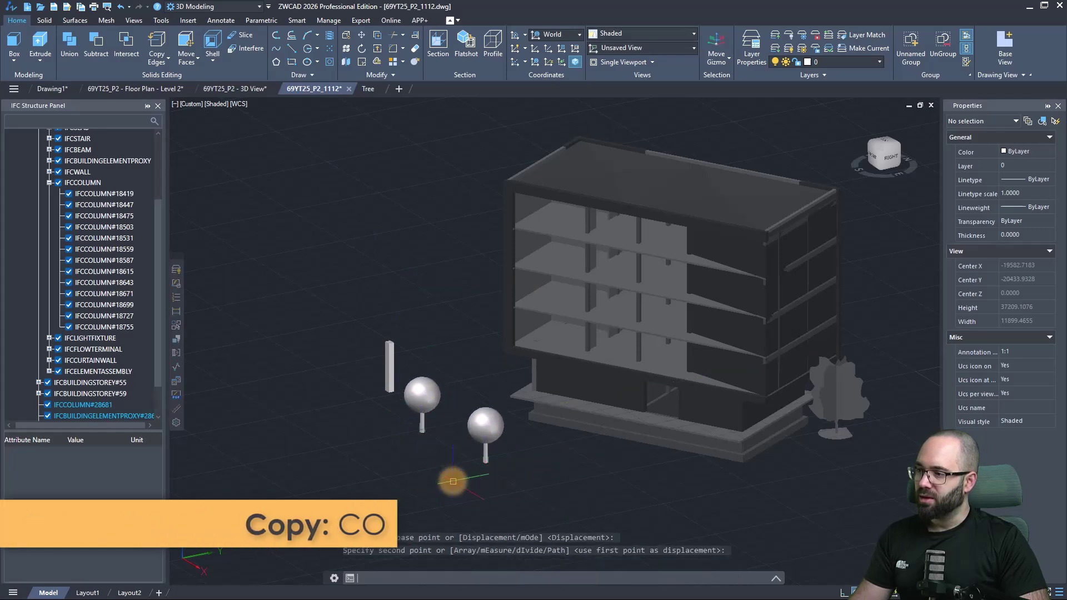
key("Escape")
key("Escape")
key("Escape")
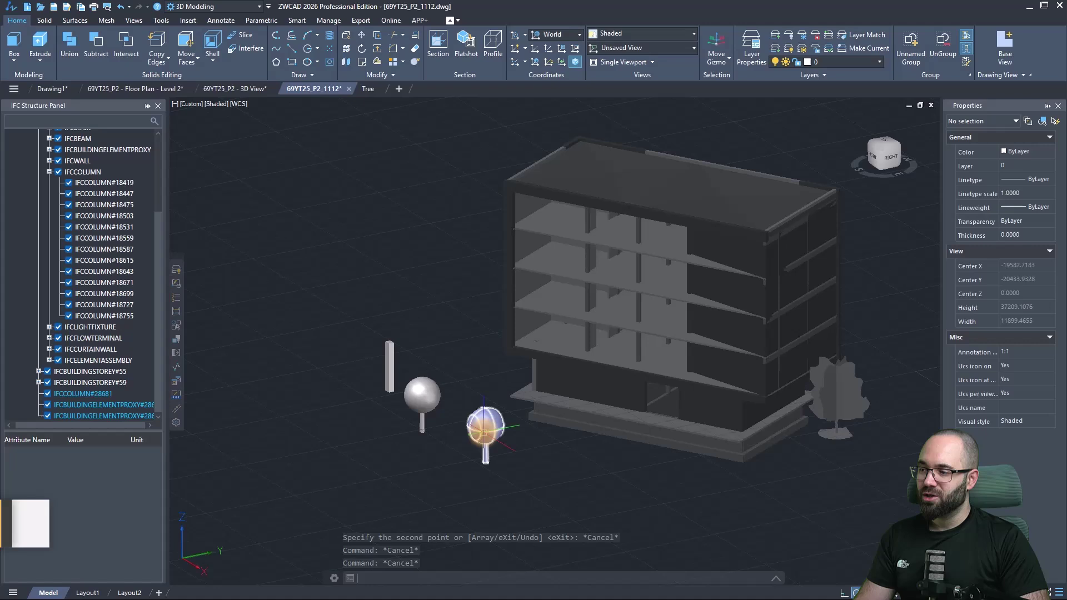
left_click(88, 414)
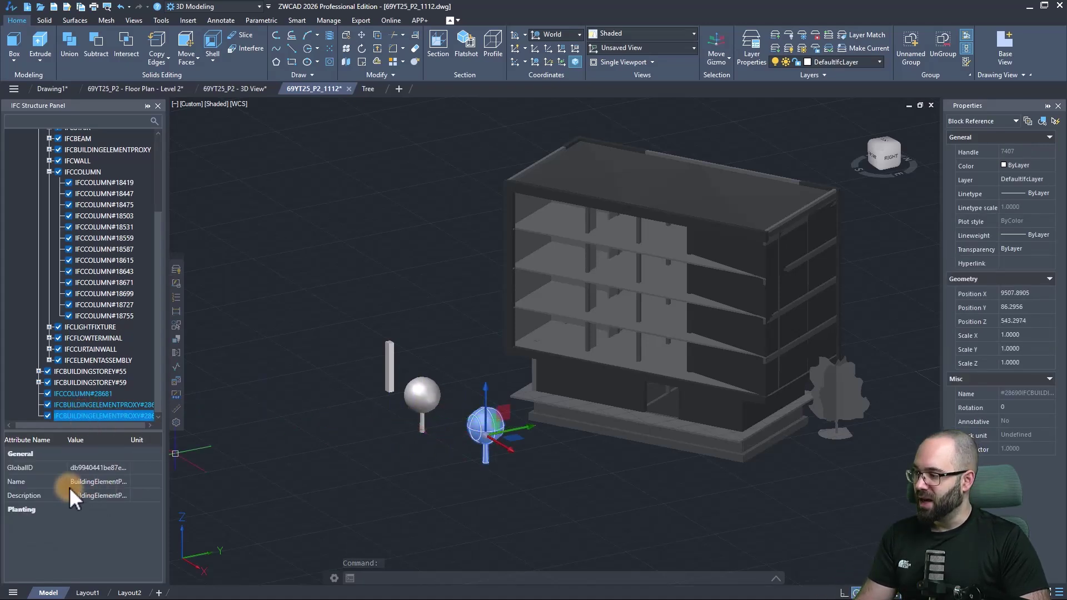
- Select both trees and add a Variable property with value Tree to the Planting set
left_click(422, 421)
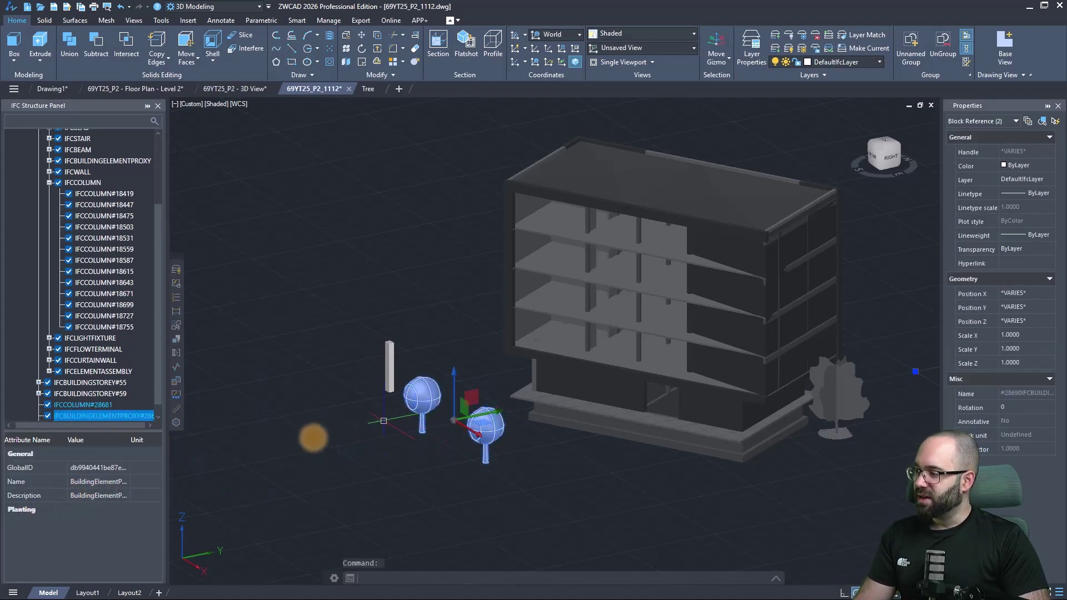
right_click(23, 510)
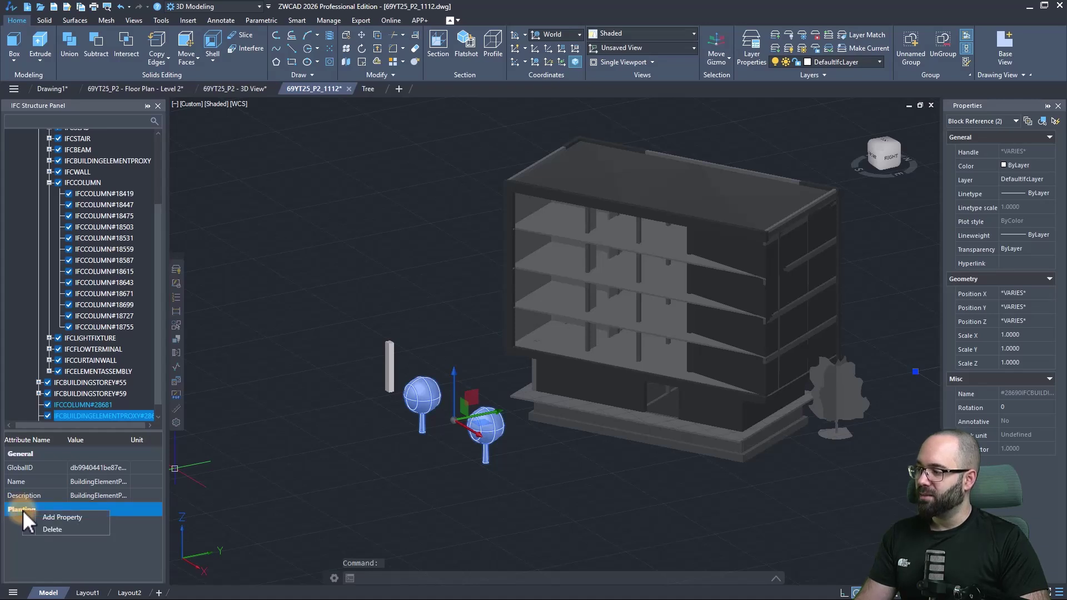
left_click(64, 518)
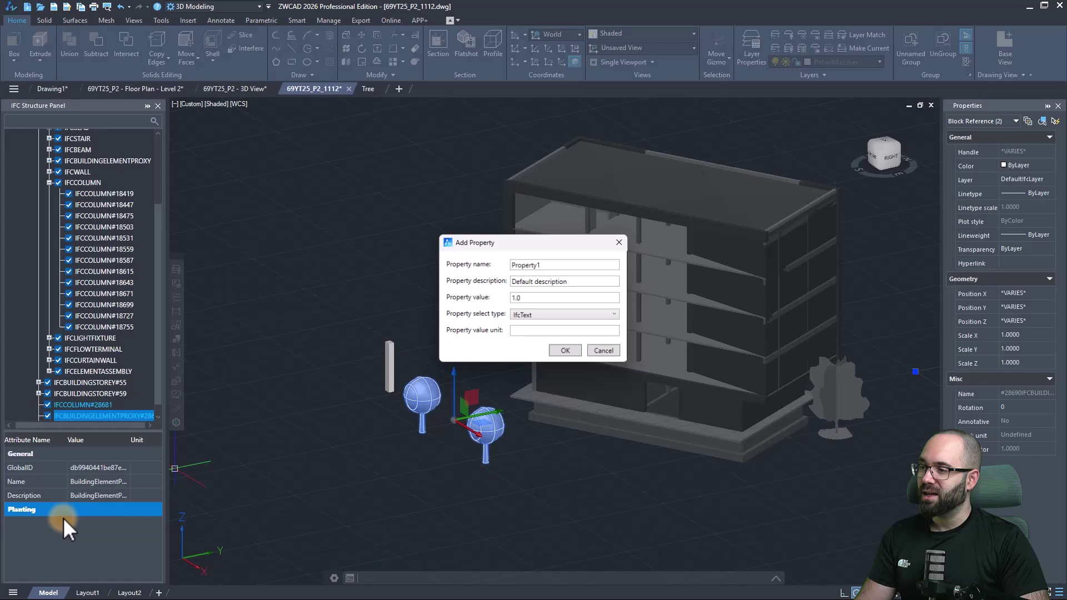
double_click(545, 265)
type("Variab")
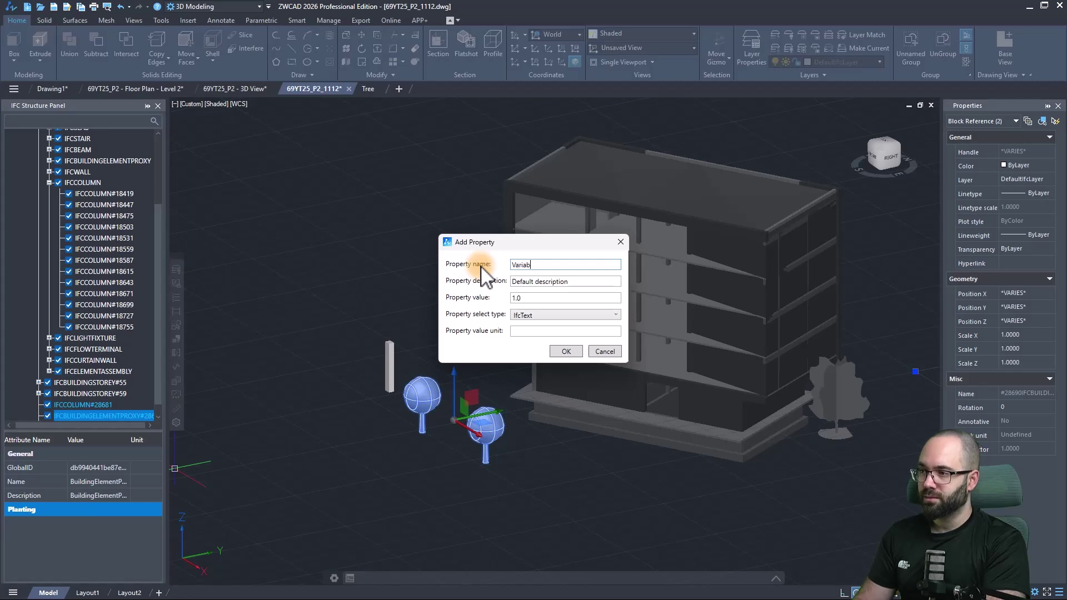
type("le")
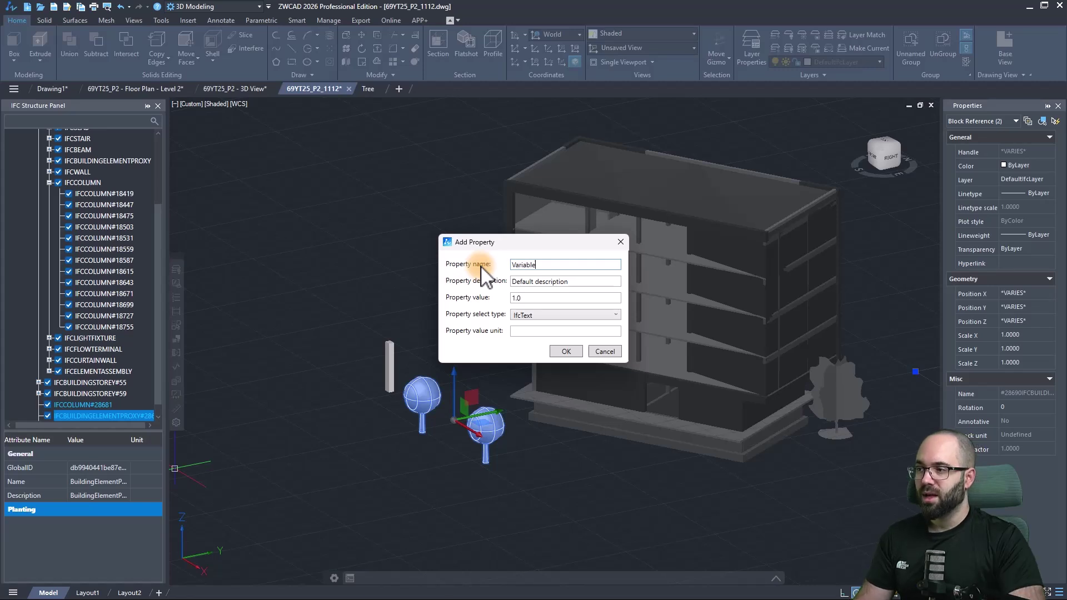
double_click(529, 298)
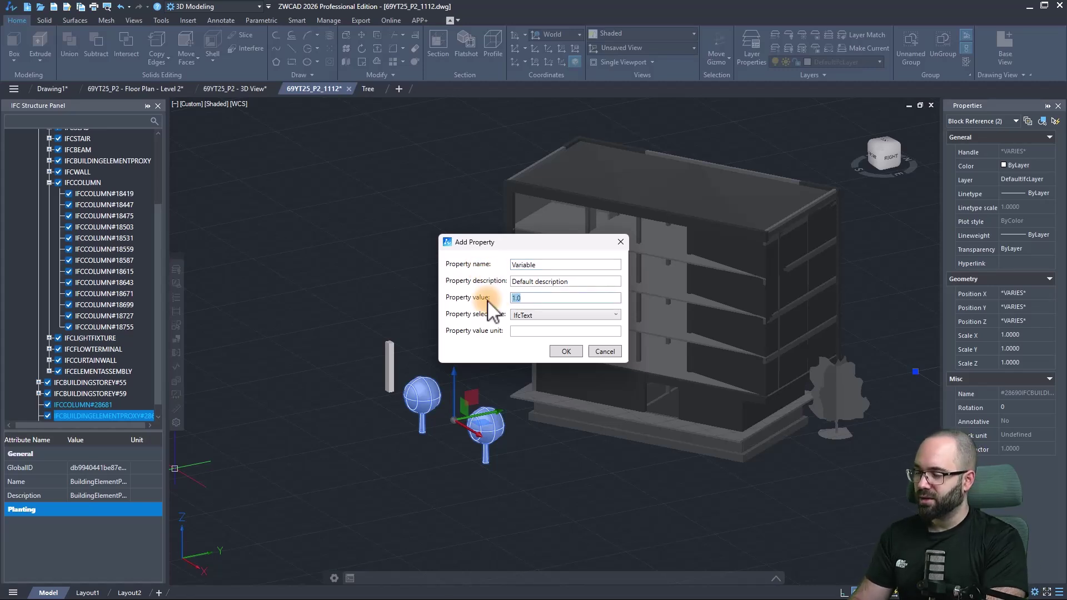
type("Tree")
left_click(571, 353)
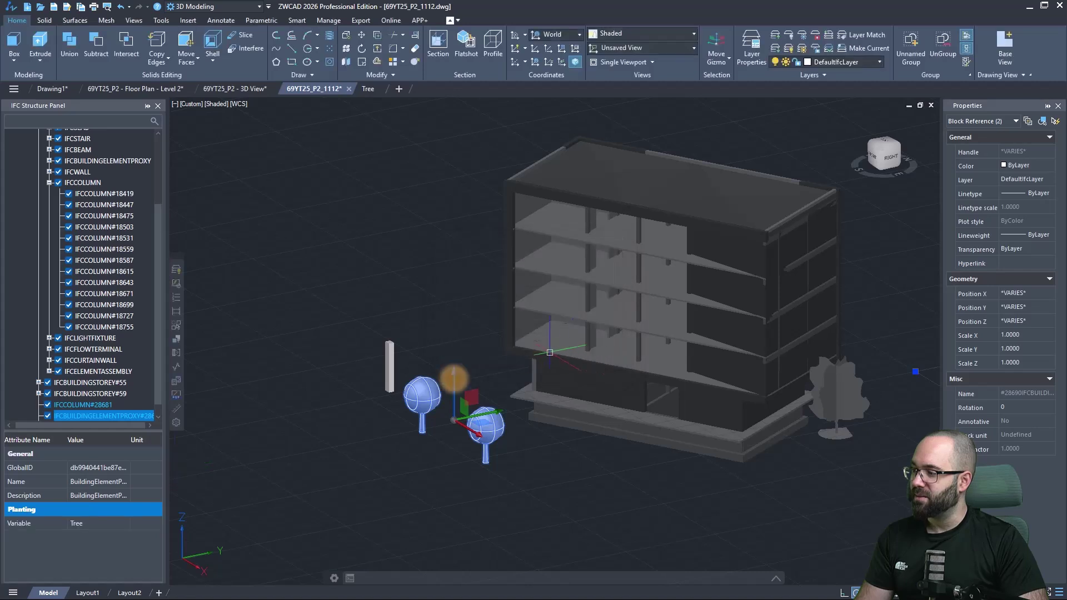
- Add a second Planting property named Cost with value 500
right_click(28, 509)
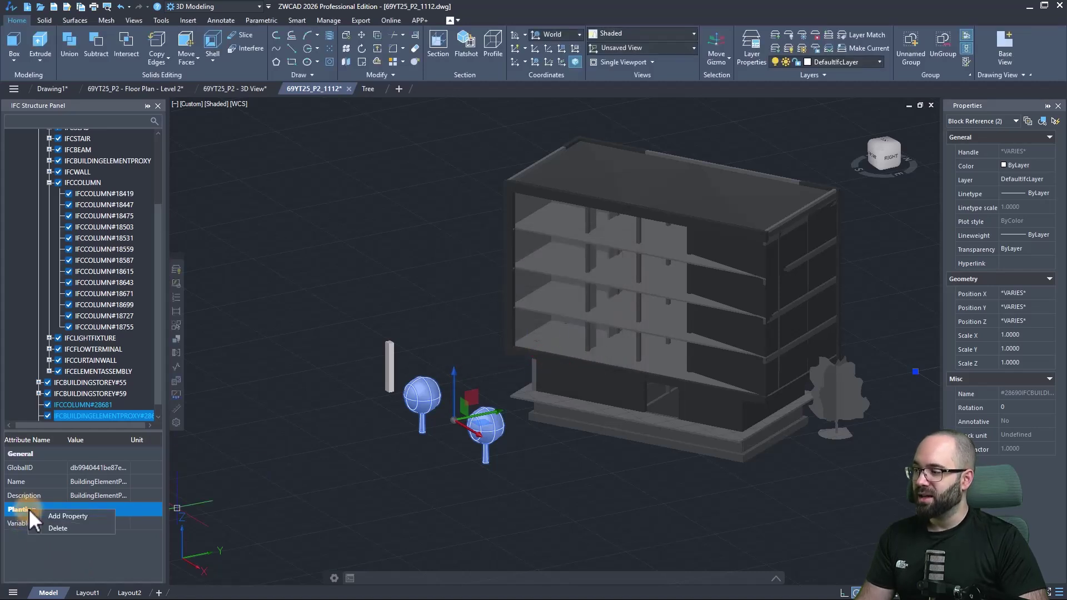
left_click(65, 517)
left_click_drag(572, 267, 460, 278)
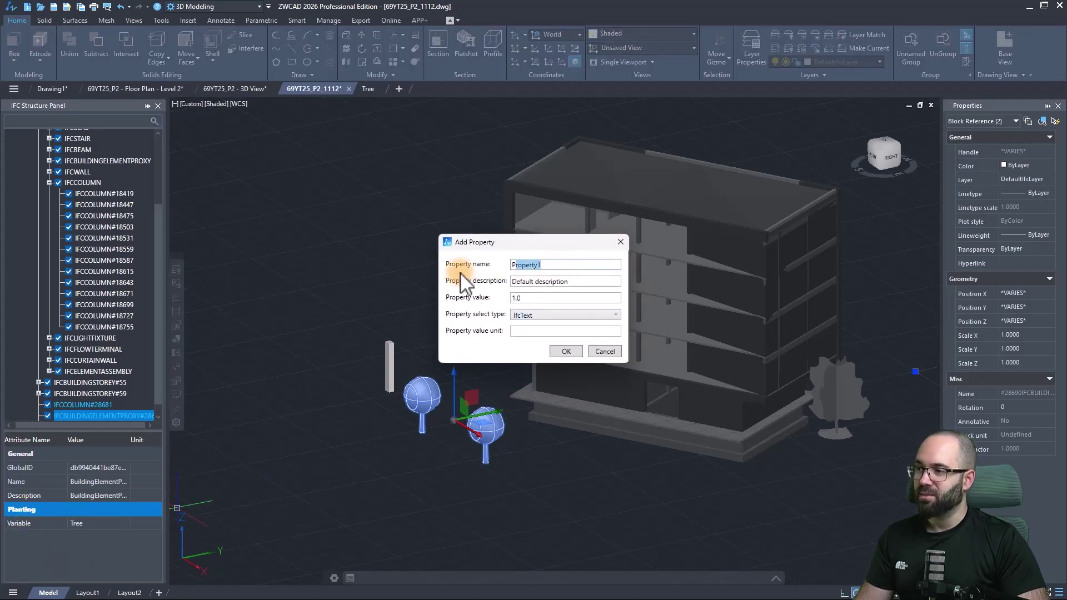
type("C")
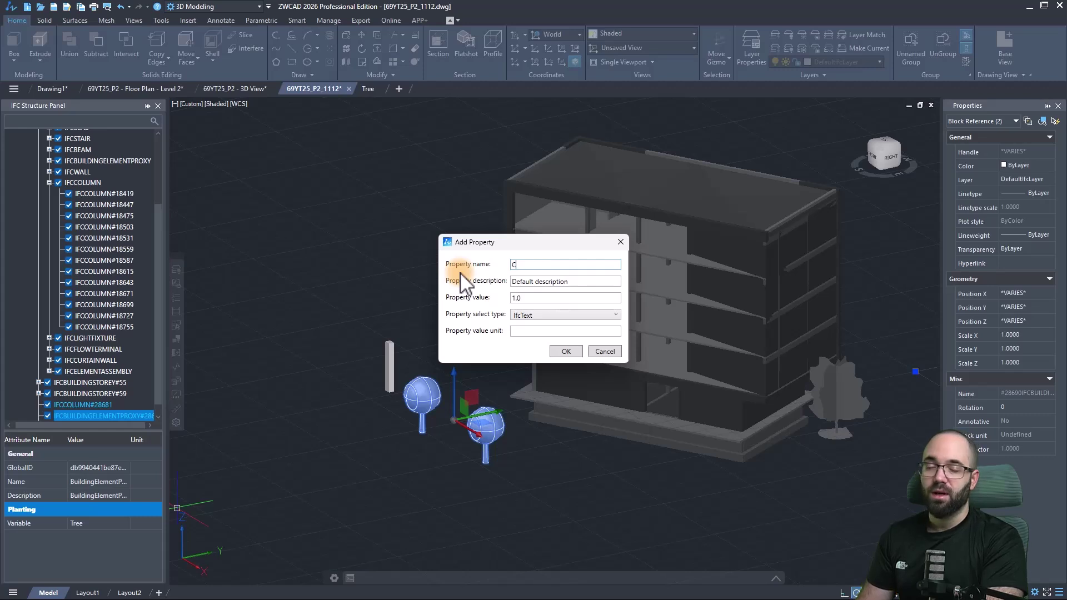
type("ost")
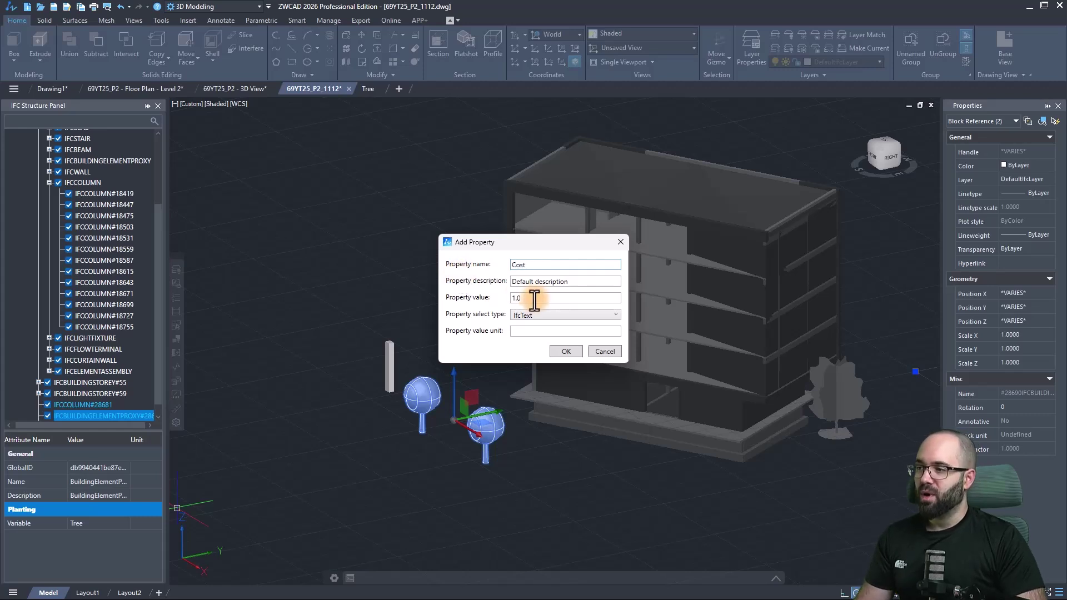
left_click_drag(542, 298, 457, 302)
type("500")
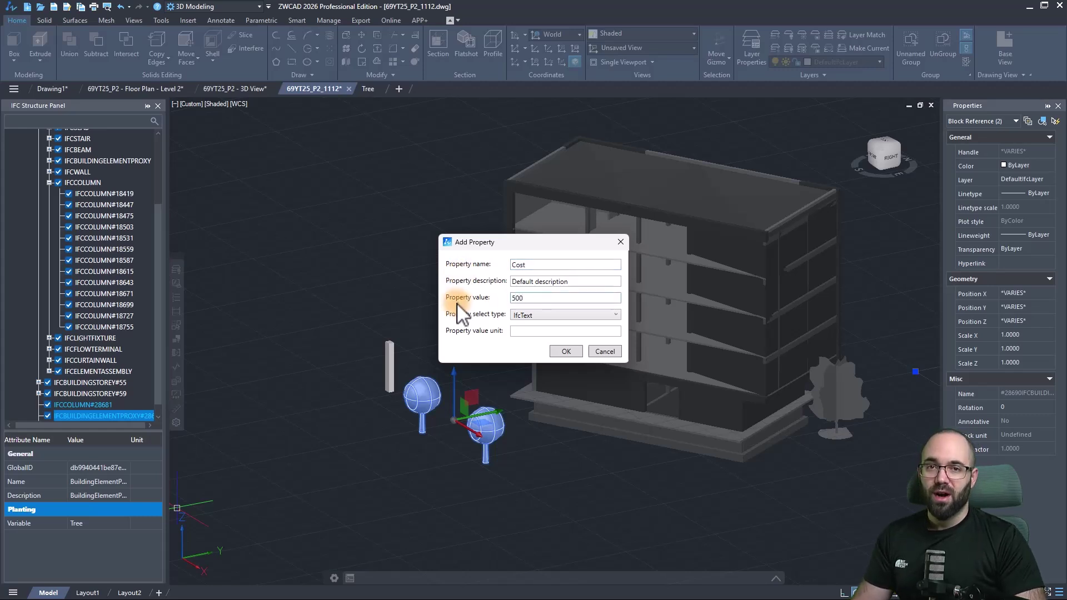
left_click(569, 350)
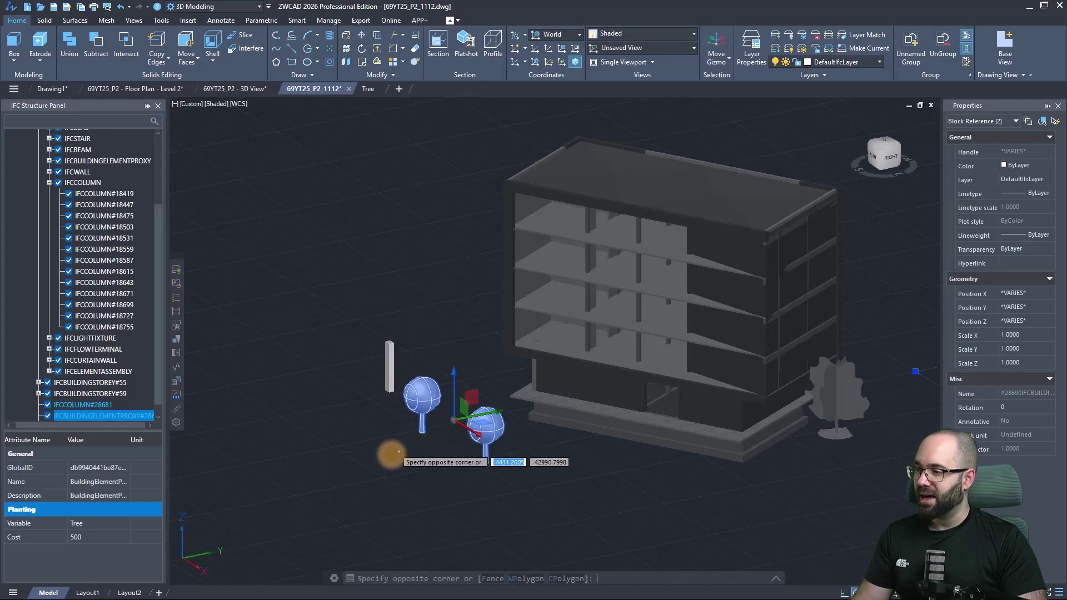
- Deselect the trees and start exporting the drawing to another format
left_click(374, 464)
key("Escape")
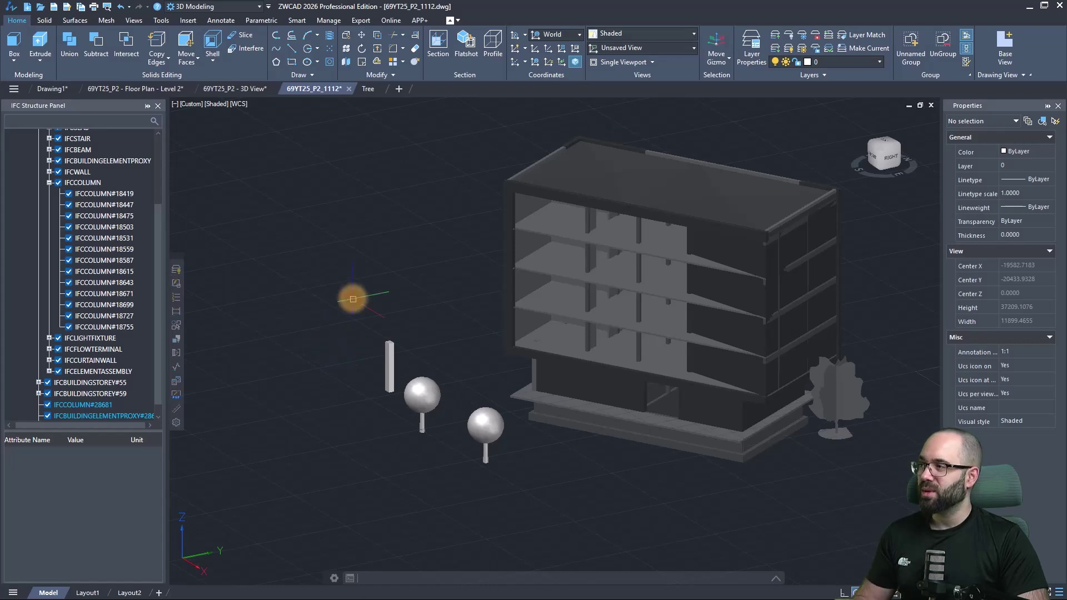
key("Escape")
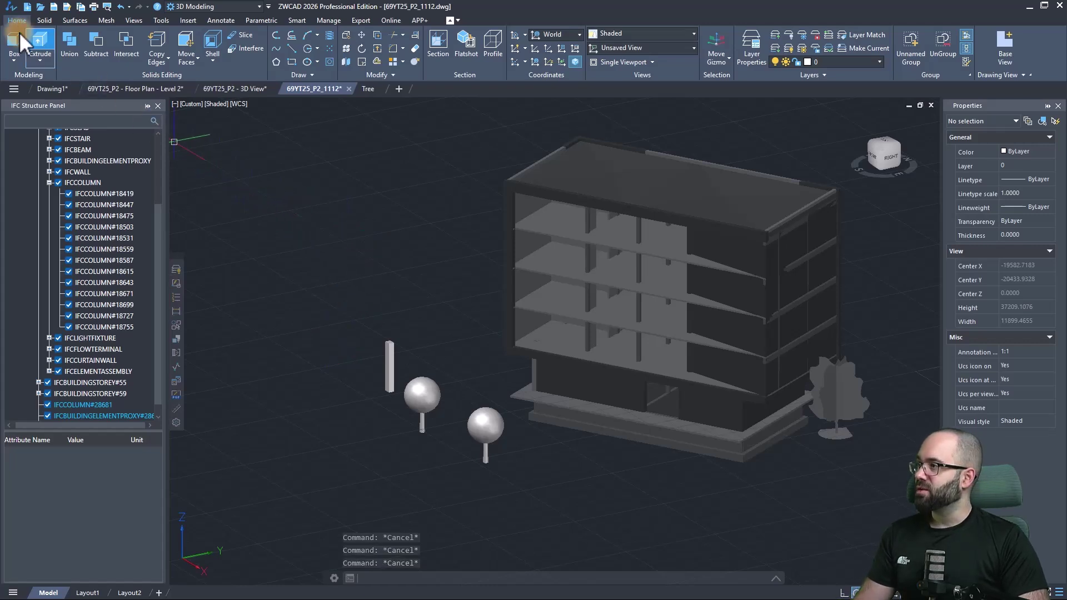
left_click(10, 16)
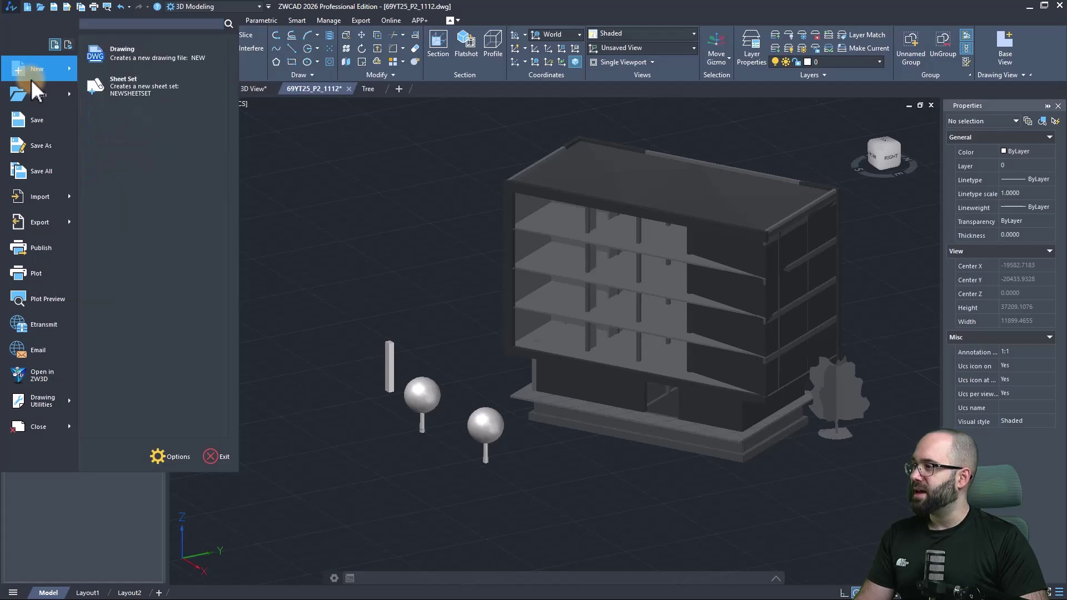
mouse_move(39, 222)
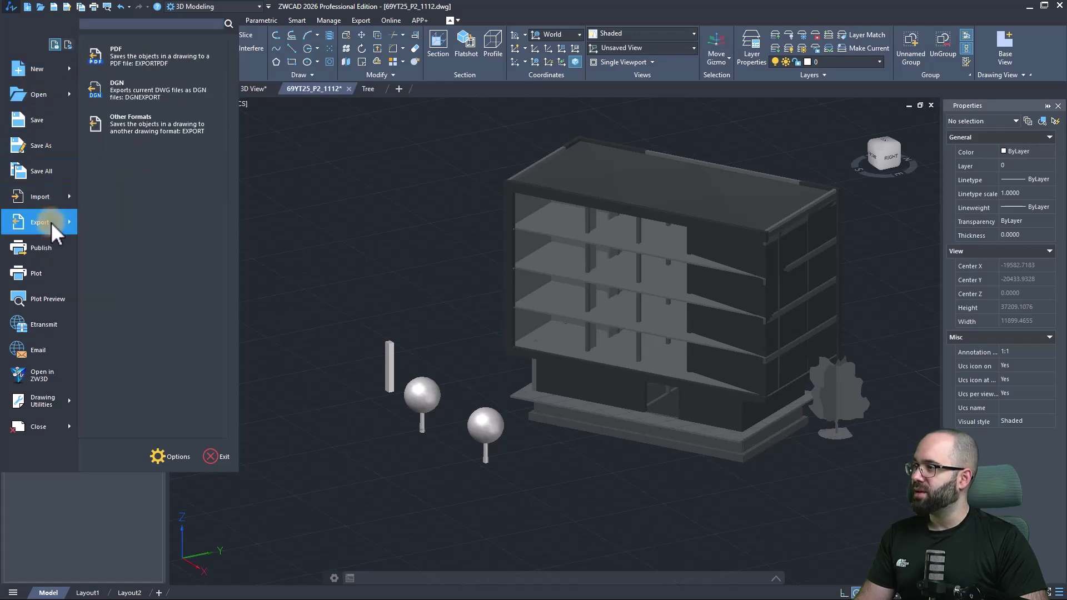
left_click(134, 131)
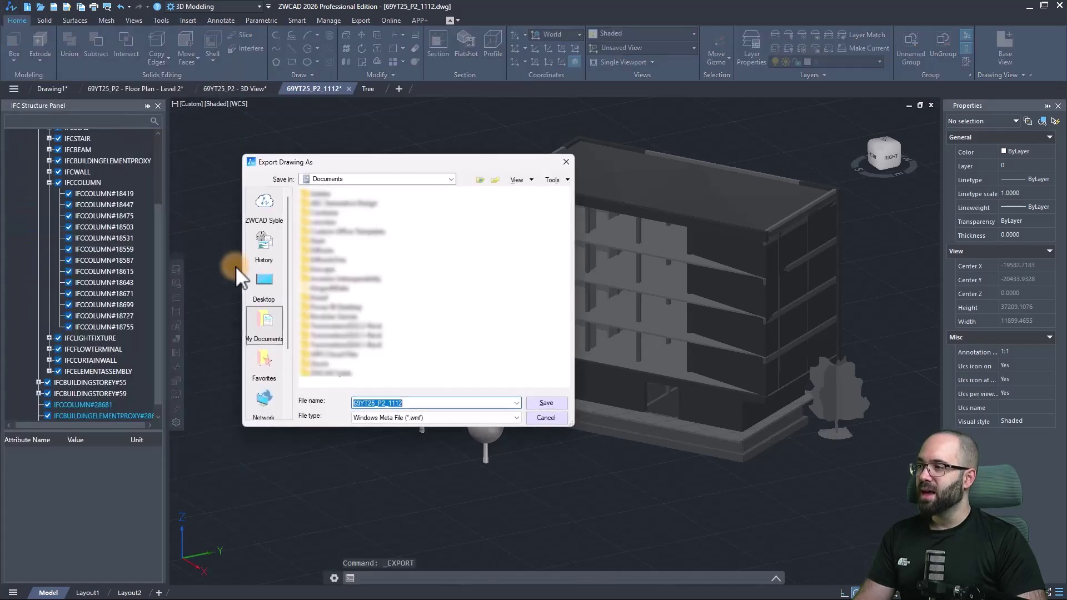
- Save the export to the Desktop as 69YT25_P2_New with file type Ifc (*.ifc)
left_click(265, 287)
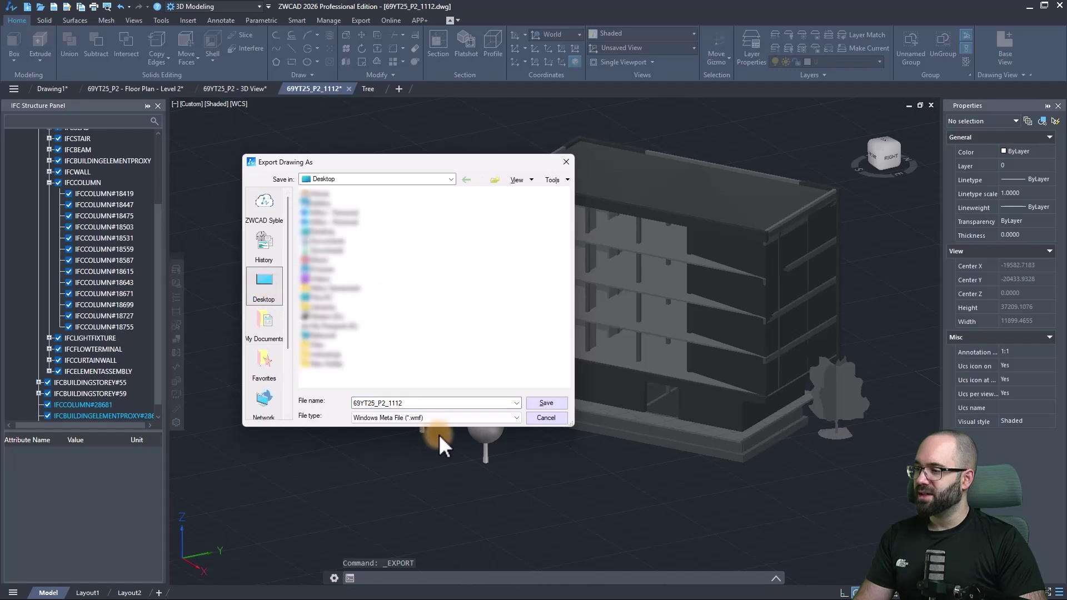
double_click(404, 402)
left_click(405, 403)
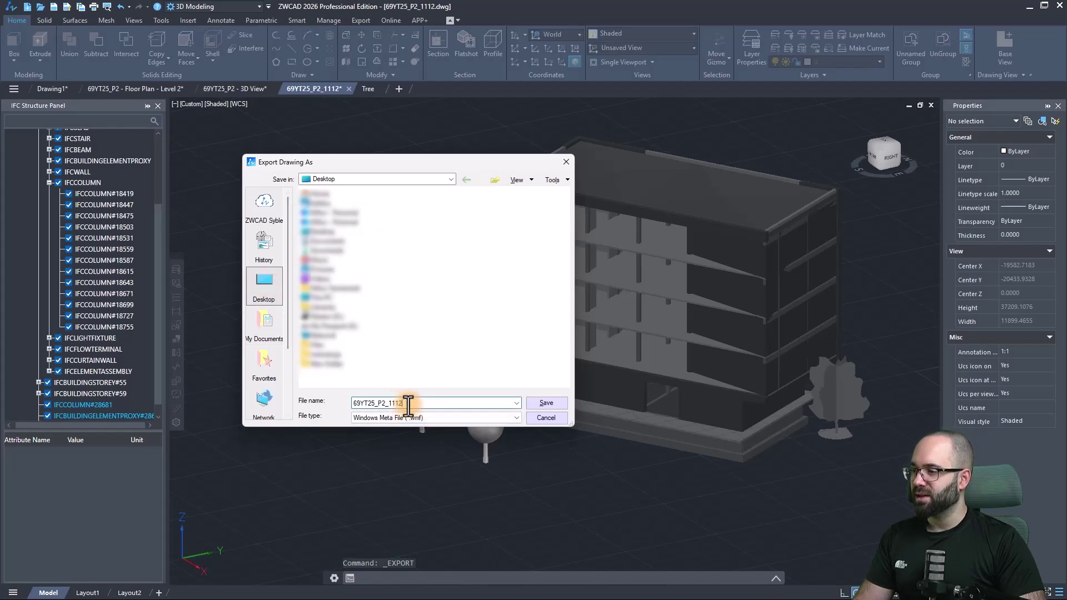
left_click(396, 402)
type("New")
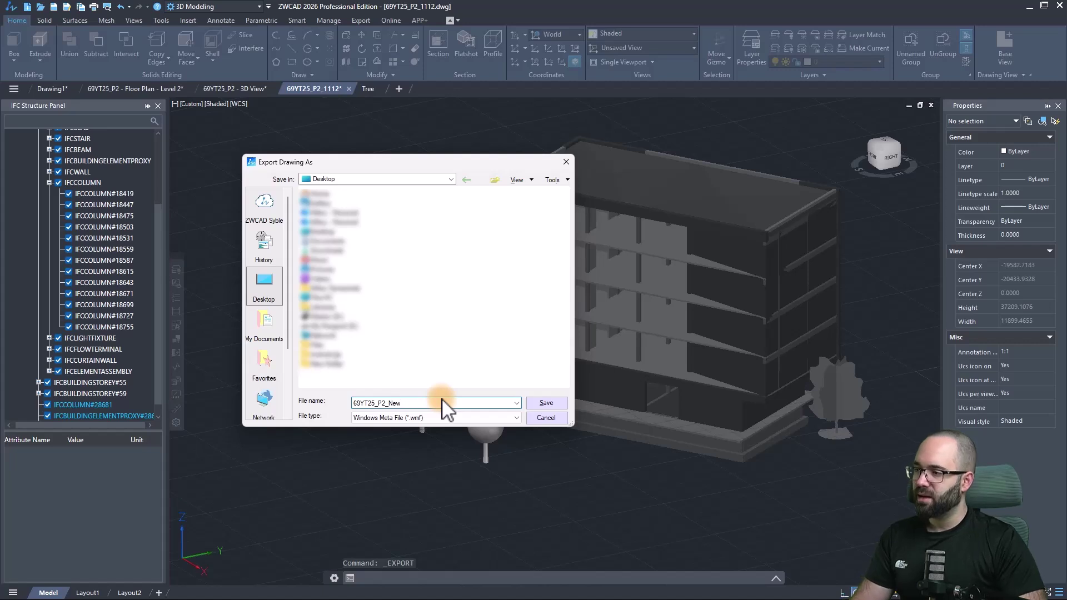
left_click(425, 417)
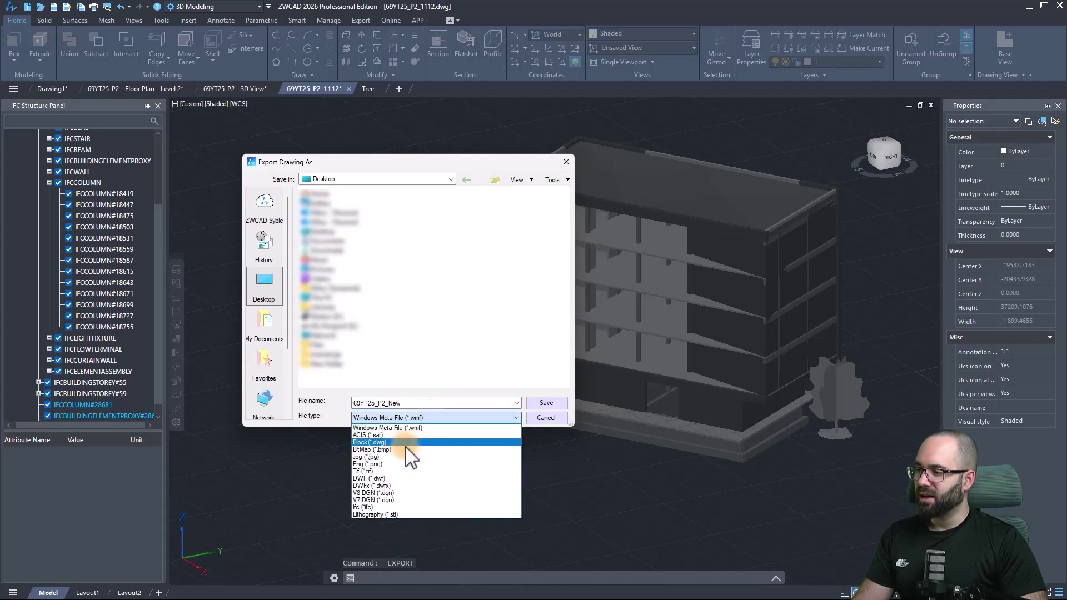
left_click(381, 507)
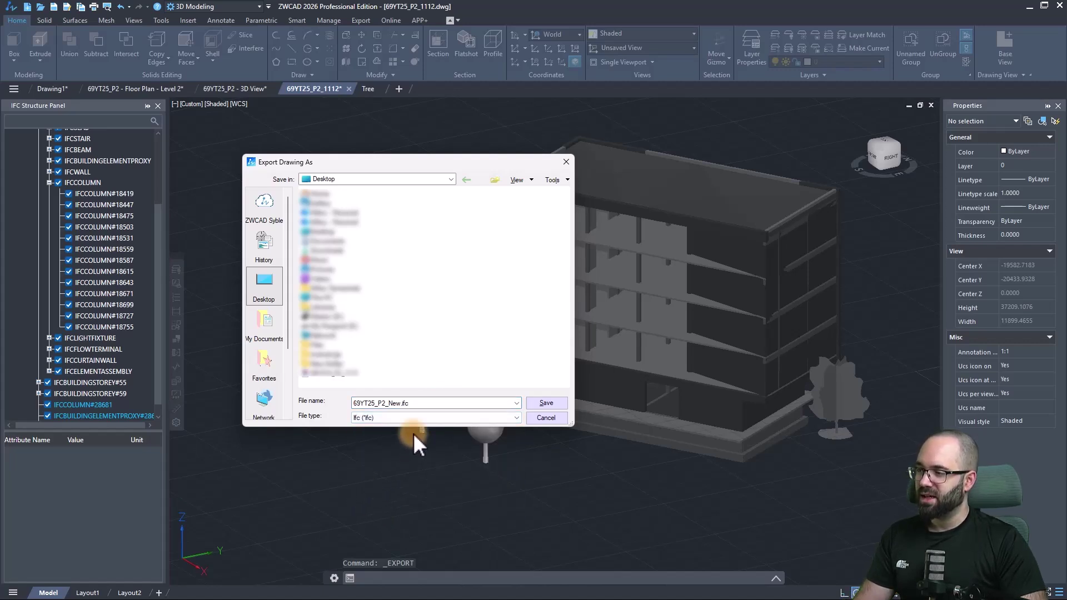
left_click(547, 402)
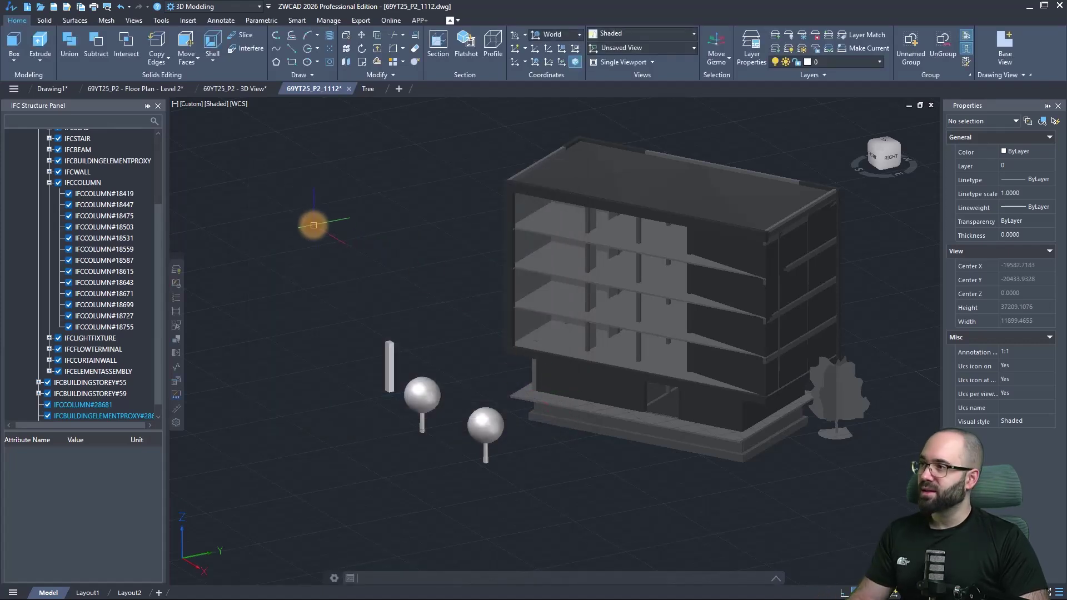
- Import the 69YT25_P2_New IFC file from the Desktop into a new drawing
left_click(188, 22)
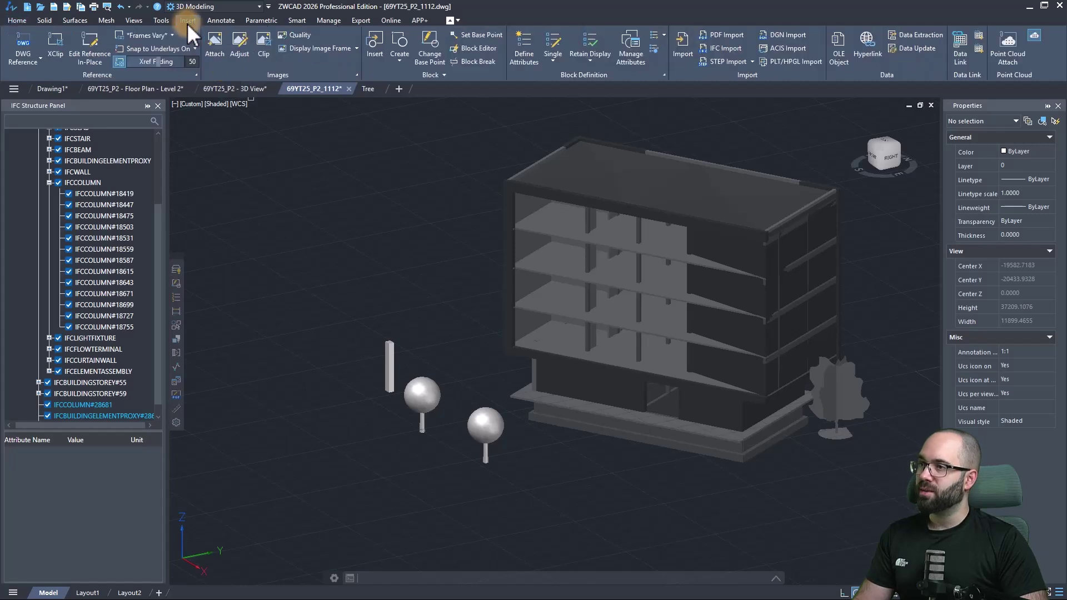
left_click(718, 49)
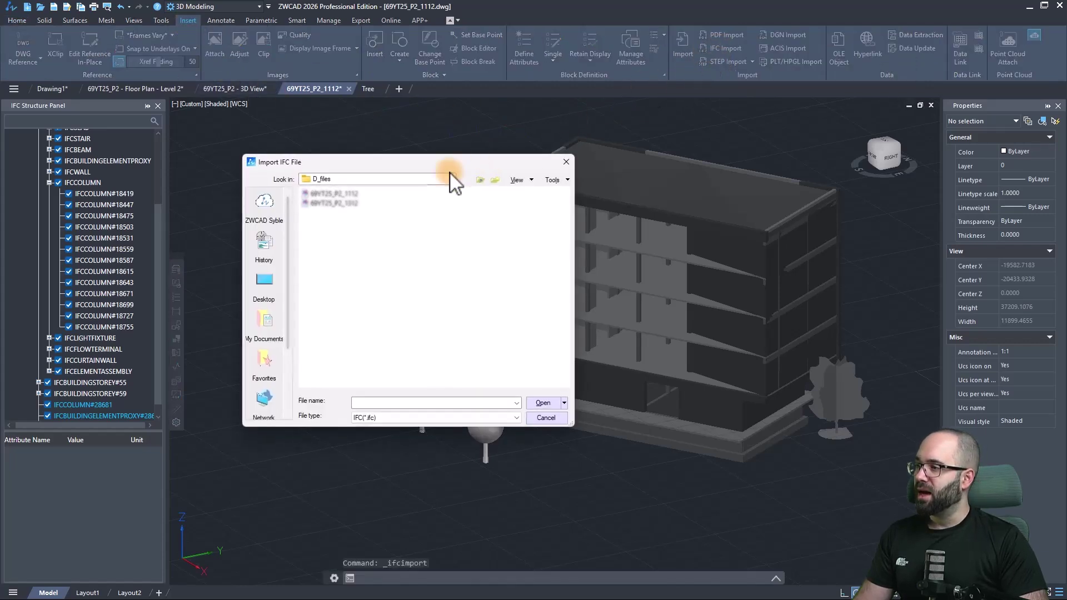
left_click(263, 286)
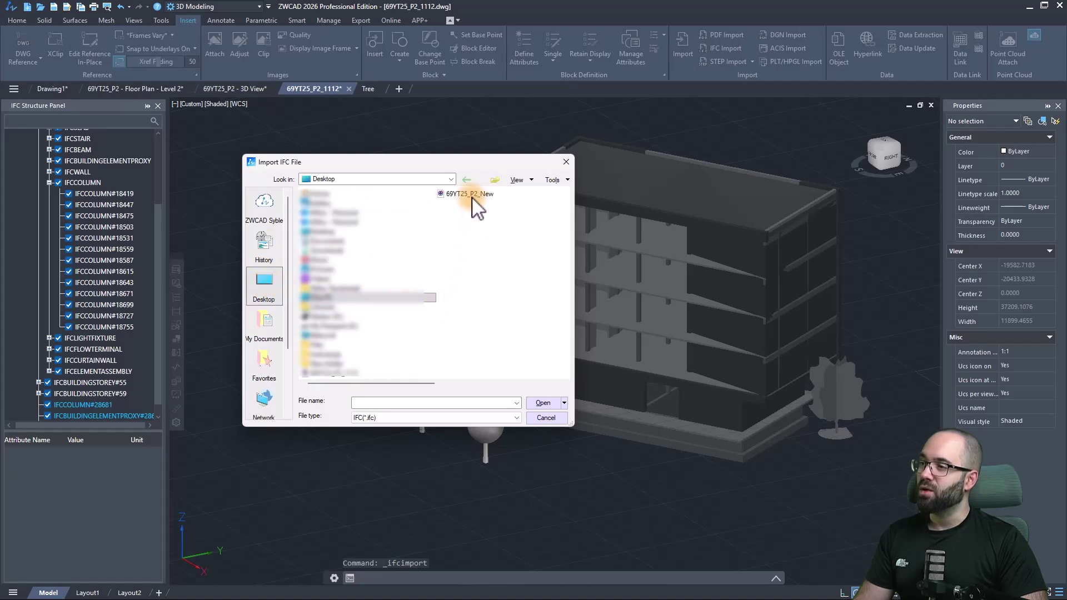
left_click(470, 197)
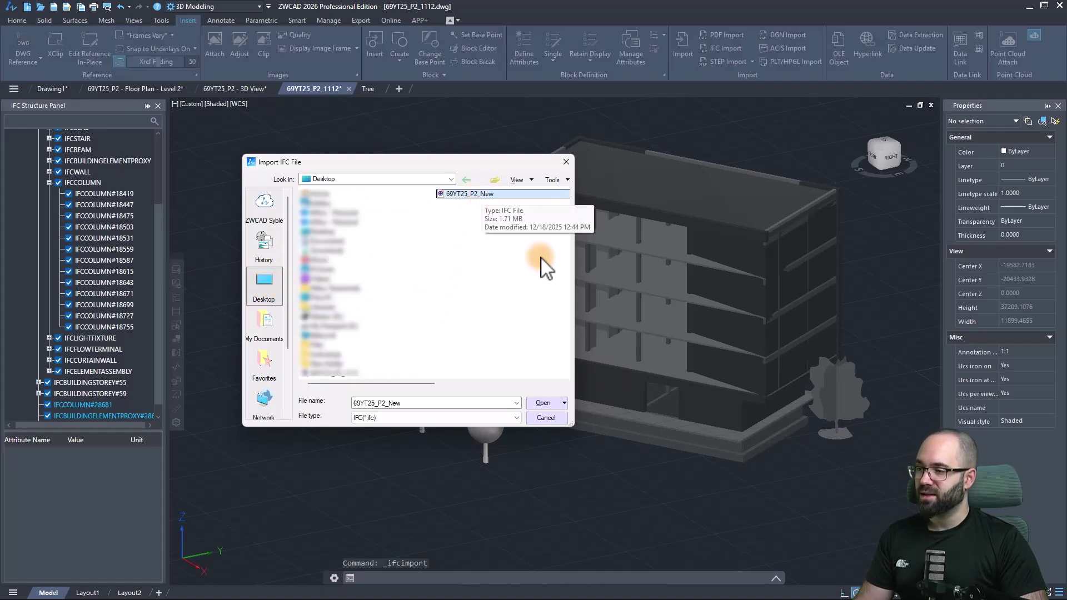
left_click(542, 403)
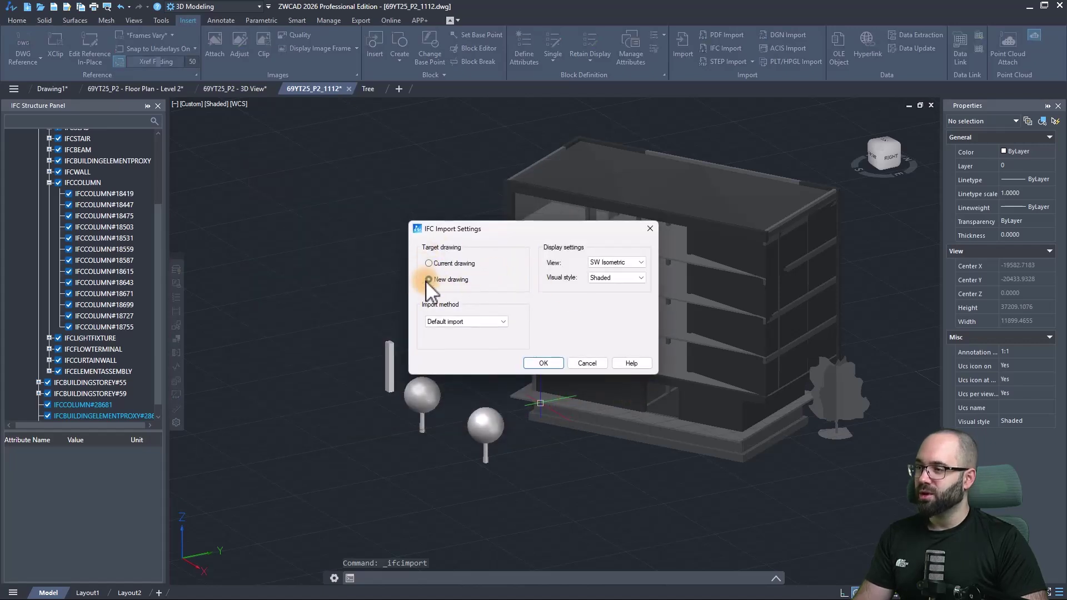
left_click(544, 363)
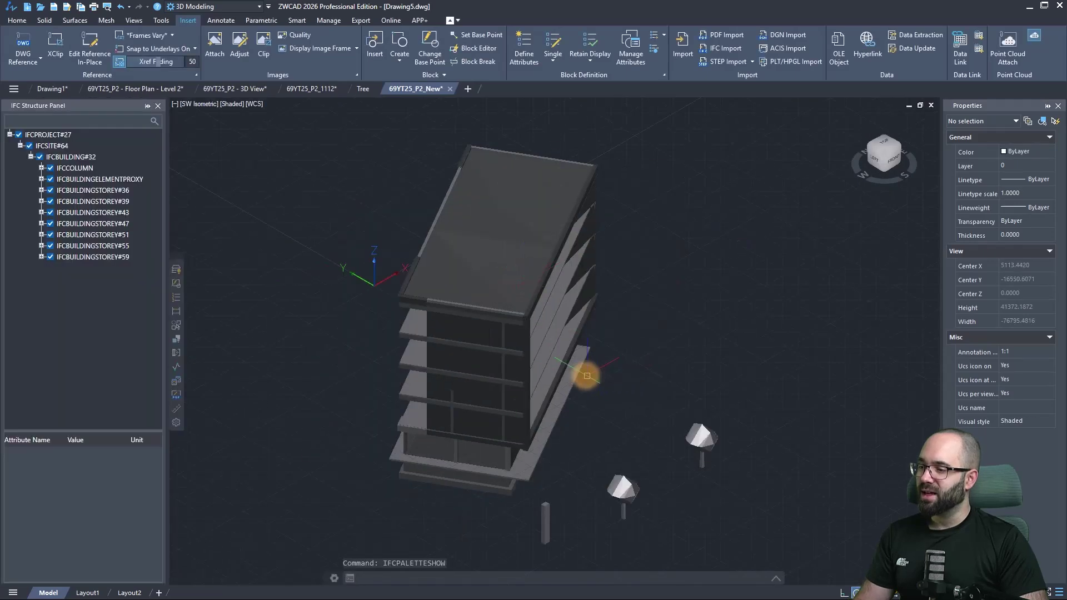
- Select an imported tree object and confirm its Planting Cost remains 500
mouse_move(584, 374)
middle_mouse_down("shift")
mouse_move(484, 341)
mouse_move(500, 338)
middle_mouse_up("shift")
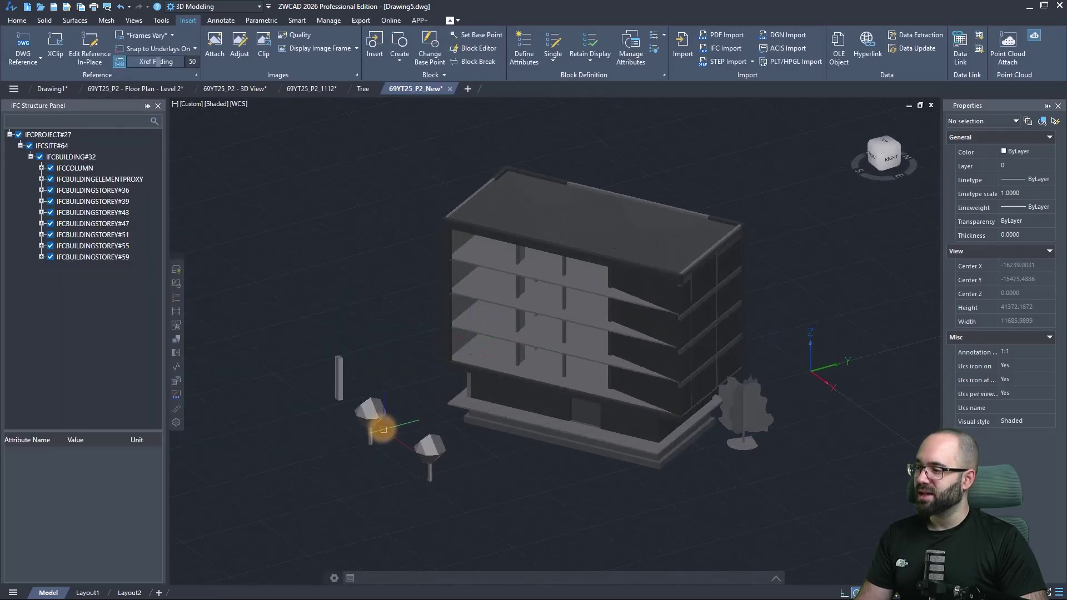
left_click(371, 414)
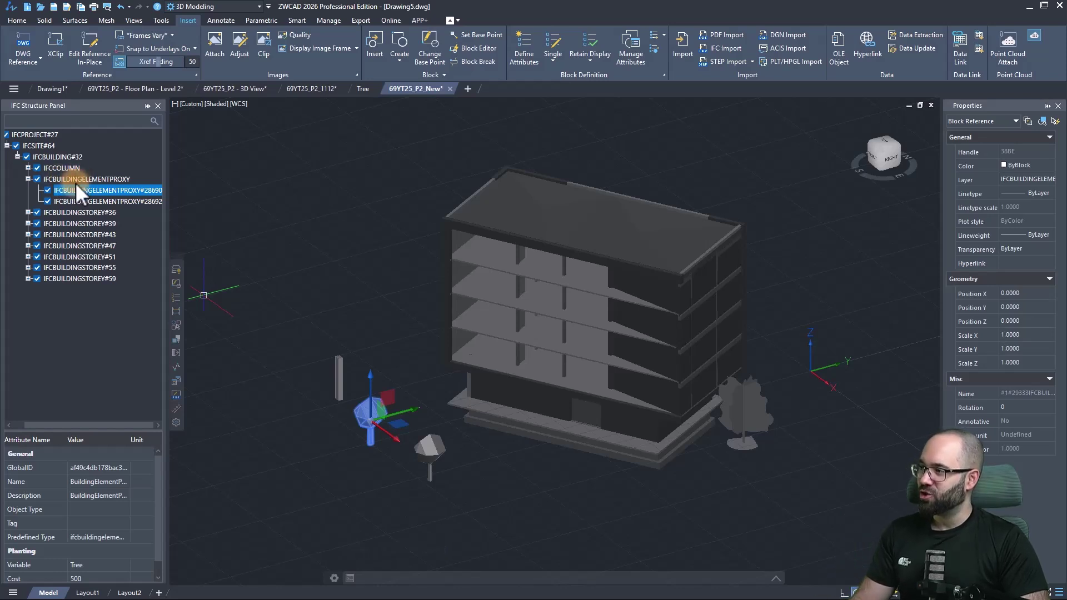
left_click(314, 408)
scroll(103, 486, "down", 1)
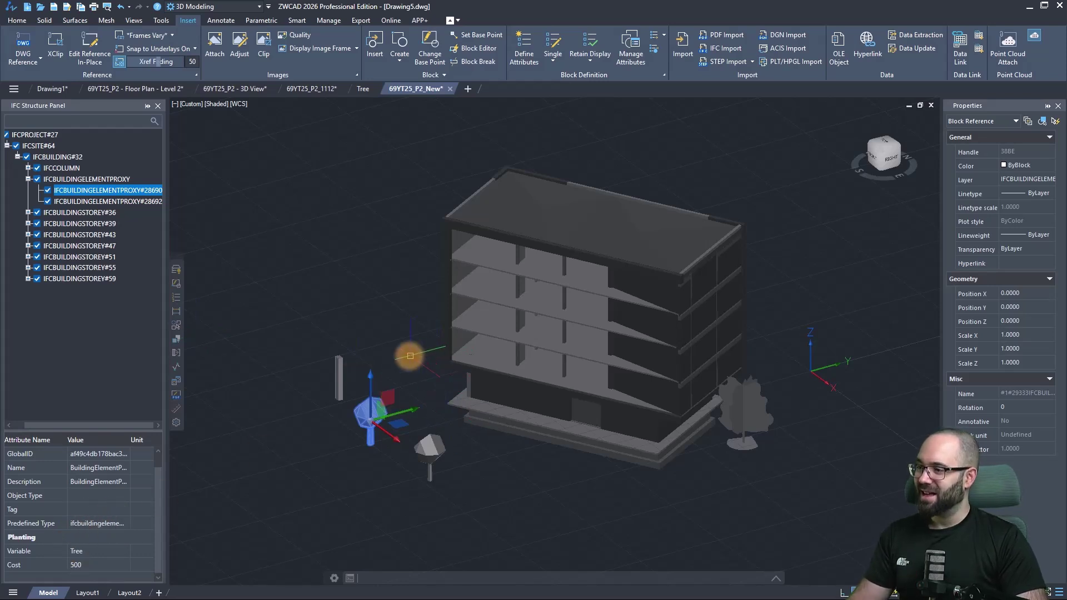
scroll(410, 356, "up", 1)
scroll(408, 350, "up", 1)
scroll(407, 346, "up", 1)
scroll(405, 339, "up", 1)
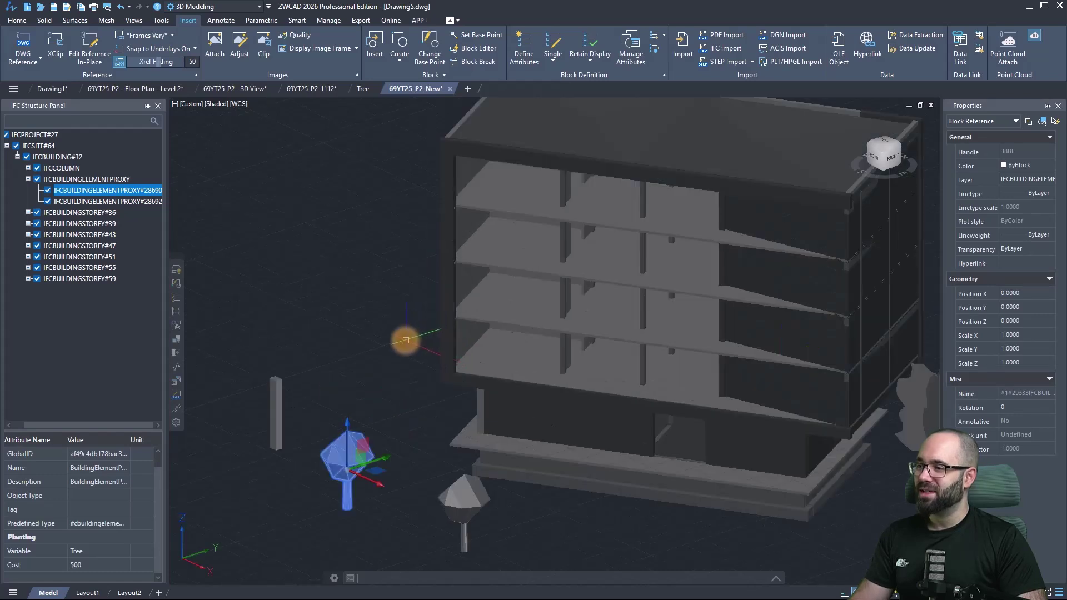
key("Escape")
key("Escape")
scroll(376, 340, "down", 3)
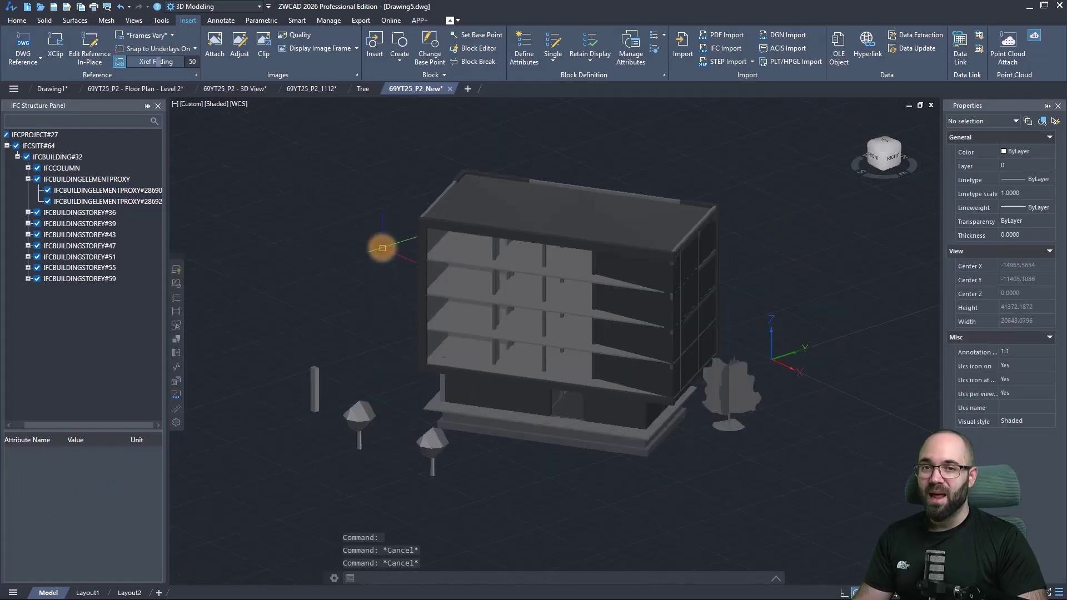
- Start a new data extraction on the 1112 drawing using the current drawing as source
left_click(321, 91)
middle_click_drag(442, 279, 339, 286)
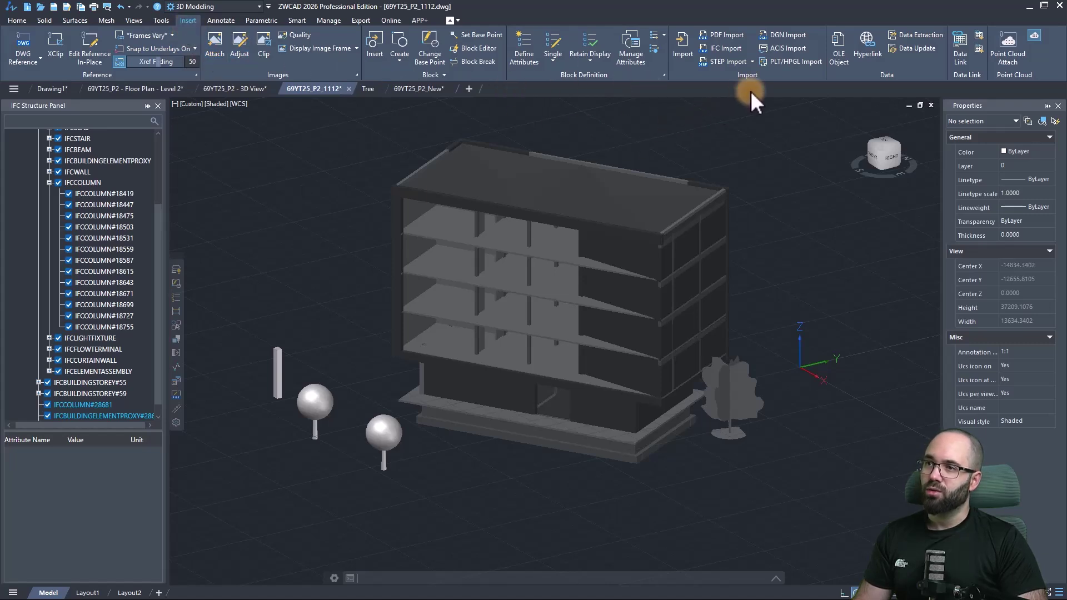
left_click(920, 32)
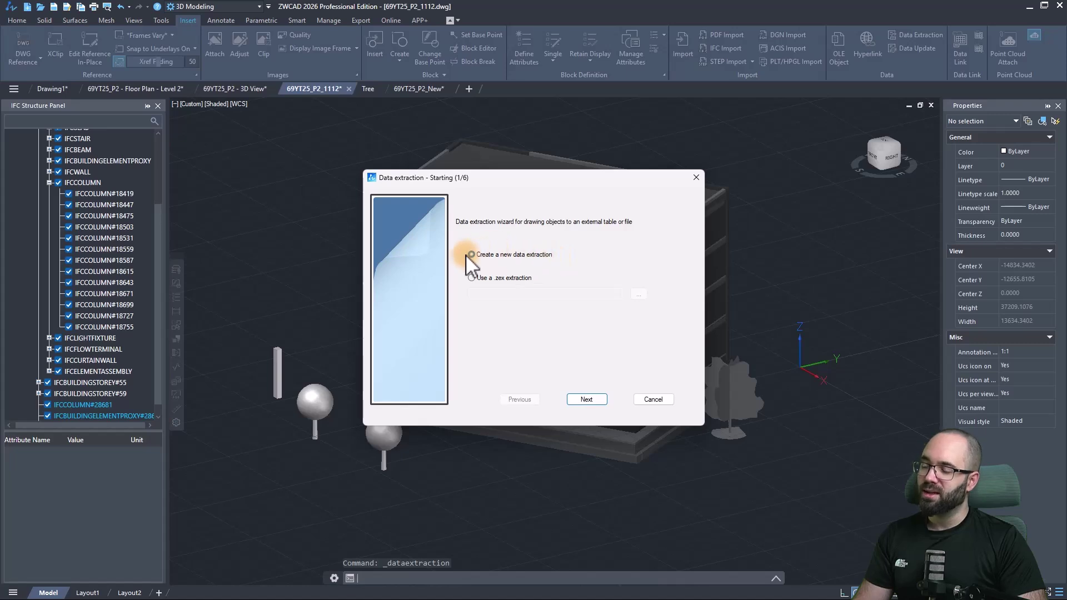
left_click(588, 399)
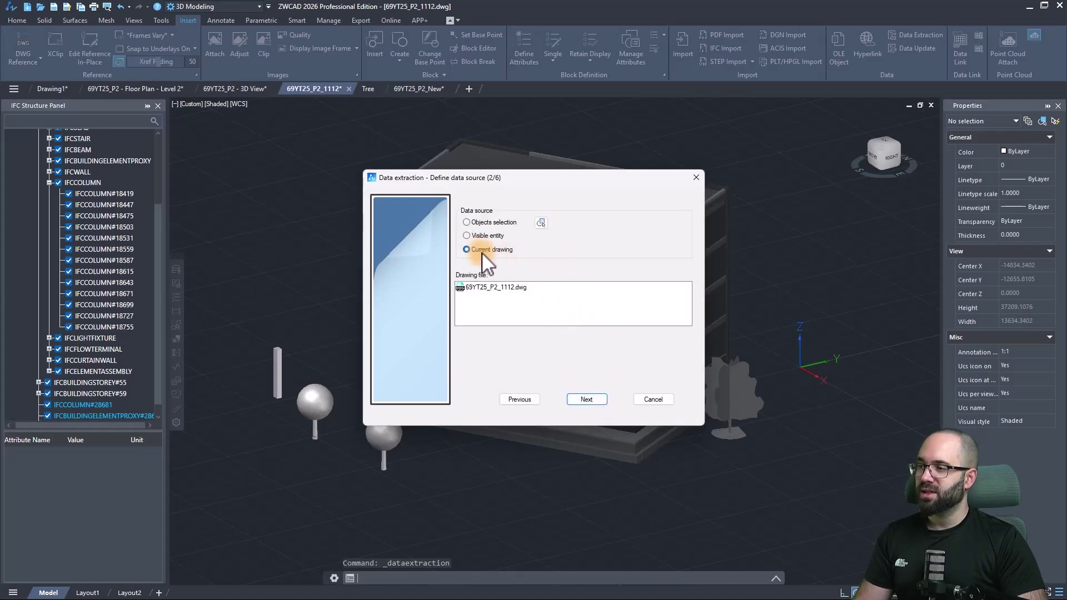
left_click(595, 400)
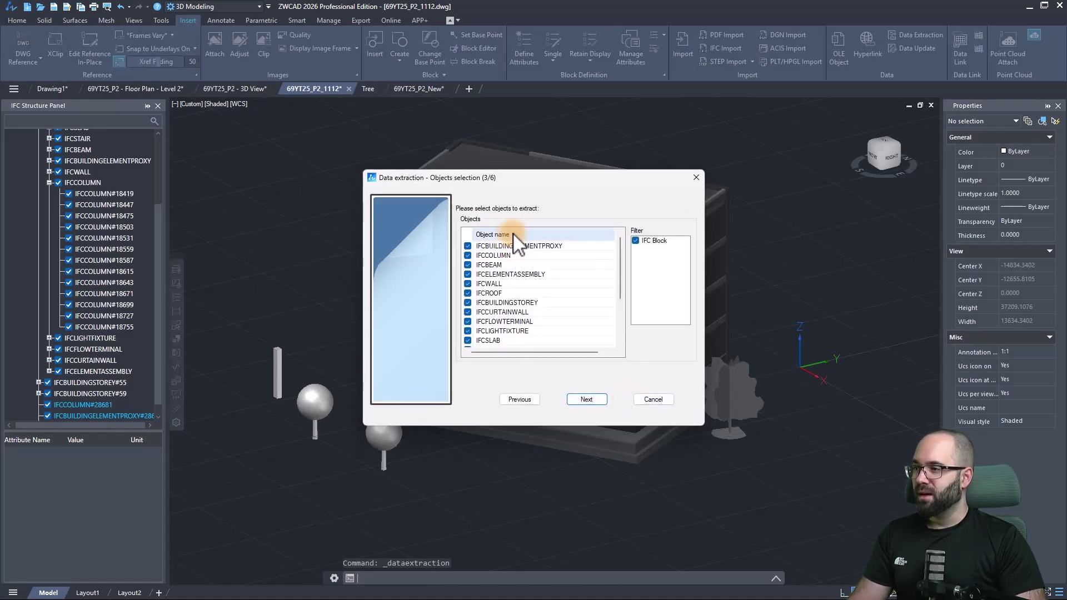
- Leave IFCCOLUMN as the only checked object type for extraction
mouse_move(500, 266)
left_mouse_down()
mouse_move(511, 251)
mouse_move(501, 268)
left_mouse_up()
left_click(468, 246)
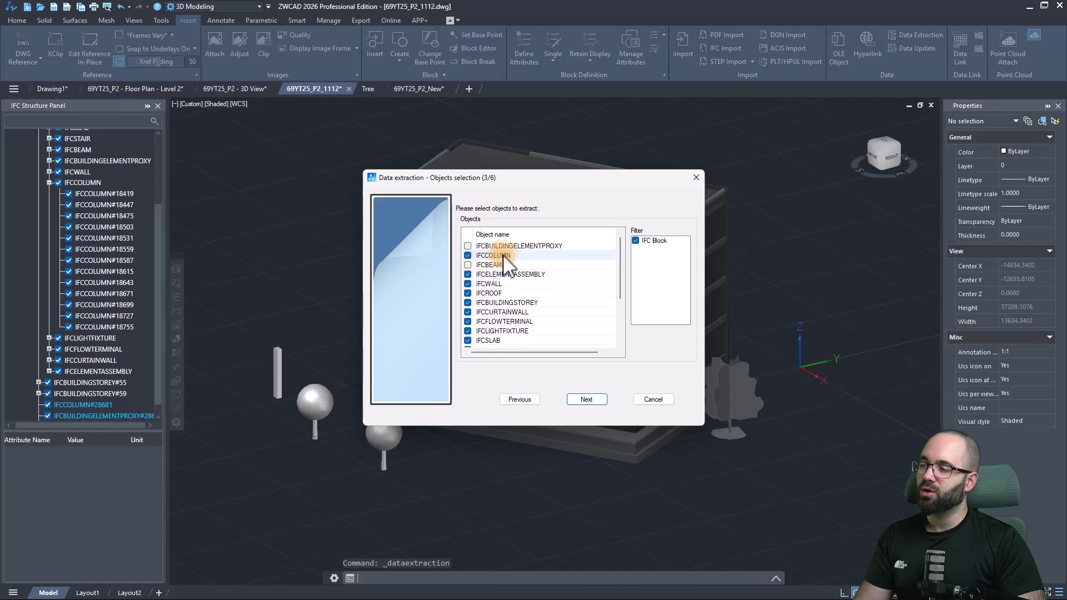
mouse_move(469, 256)
left_mouse_down()
mouse_move(523, 323)
mouse_move(510, 348)
left_mouse_up()
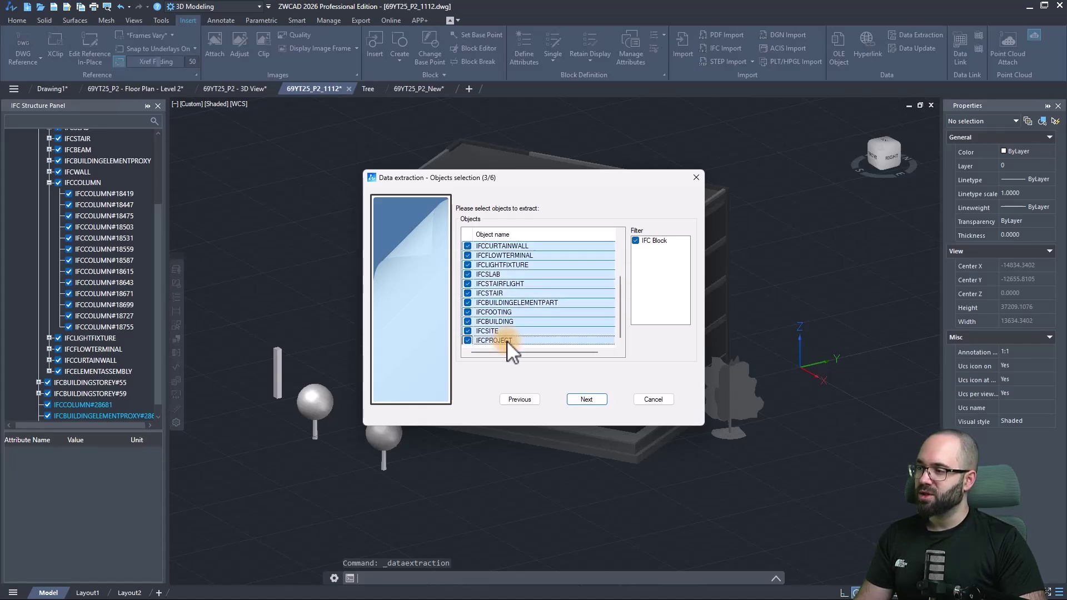
left_click(468, 332)
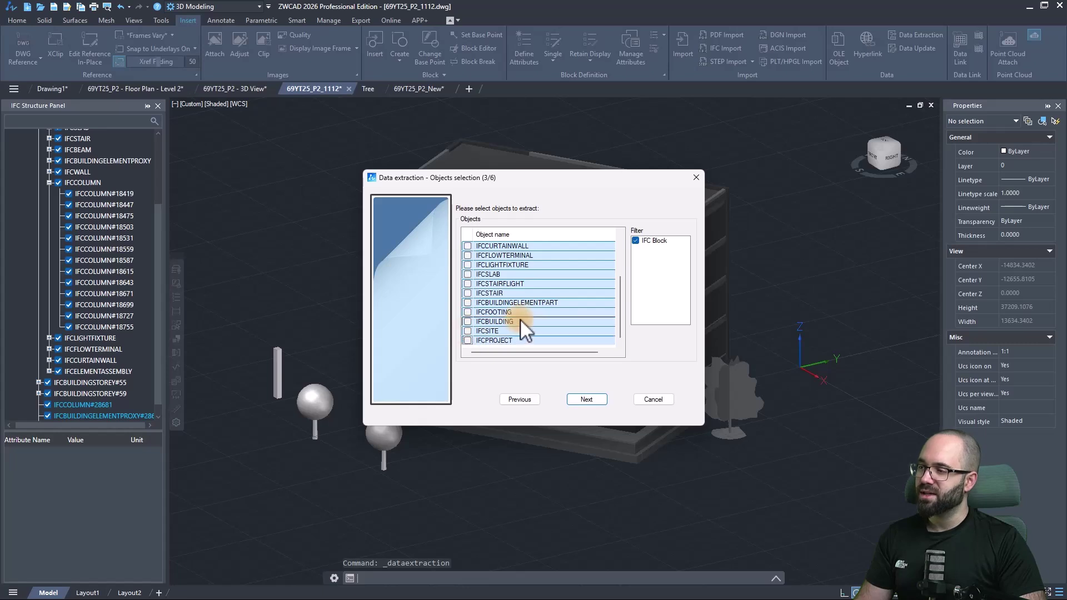
scroll(520, 318, "up", 3)
left_click(497, 256)
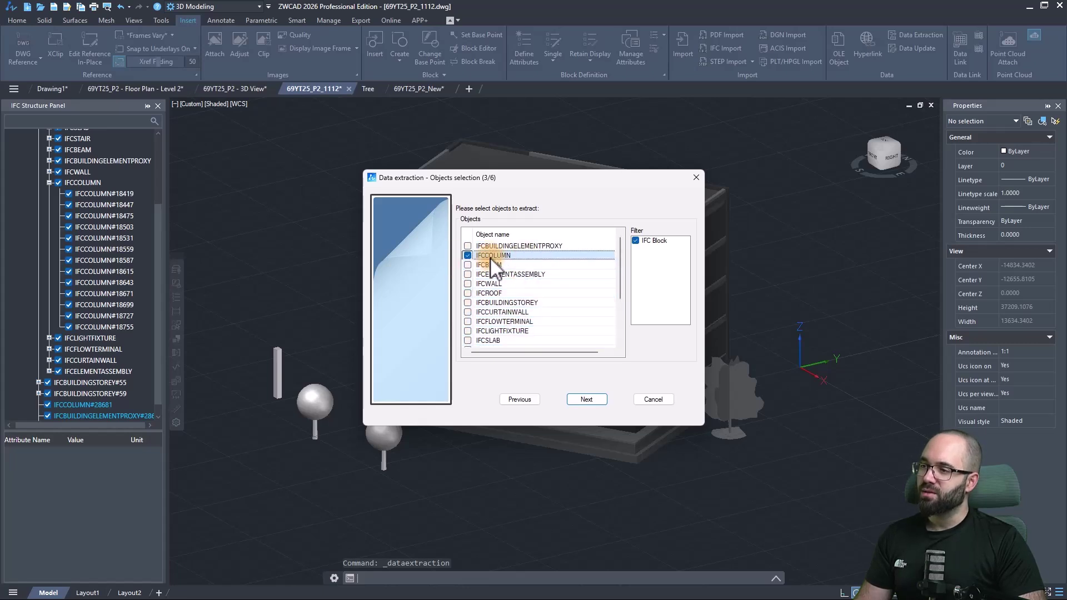
- Exclude Description, Roll and Slope from the column properties and review the table preview
left_click(584, 403)
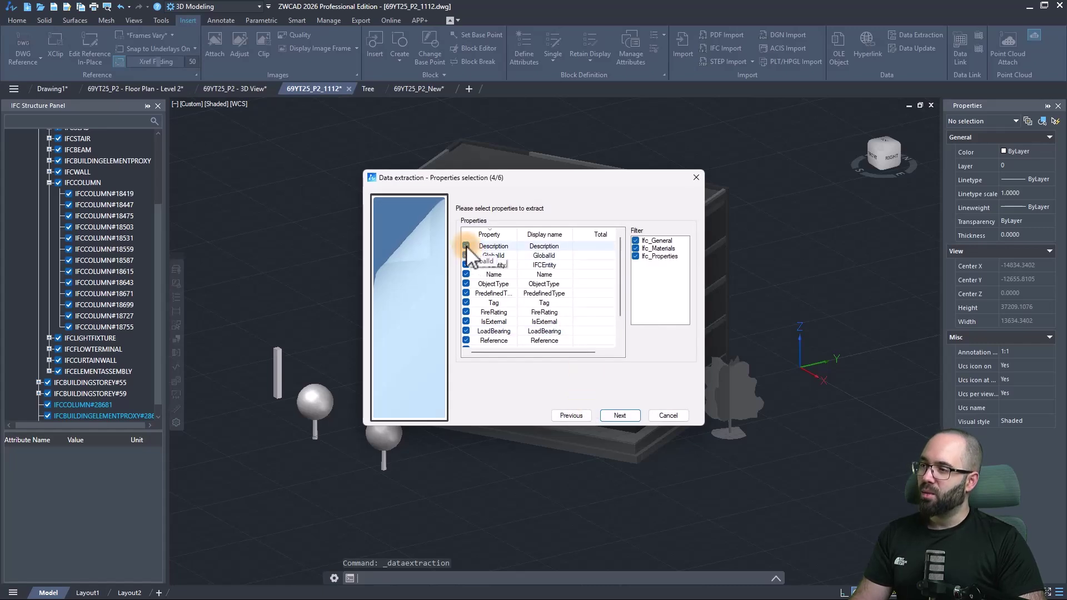
scroll(479, 283, "down", 1)
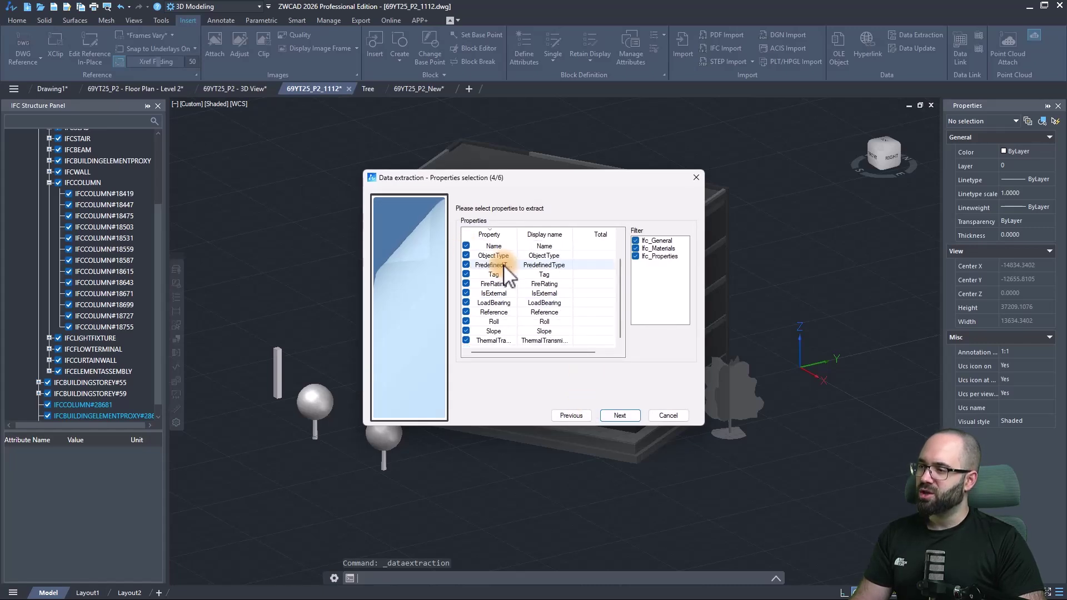
left_click(465, 332)
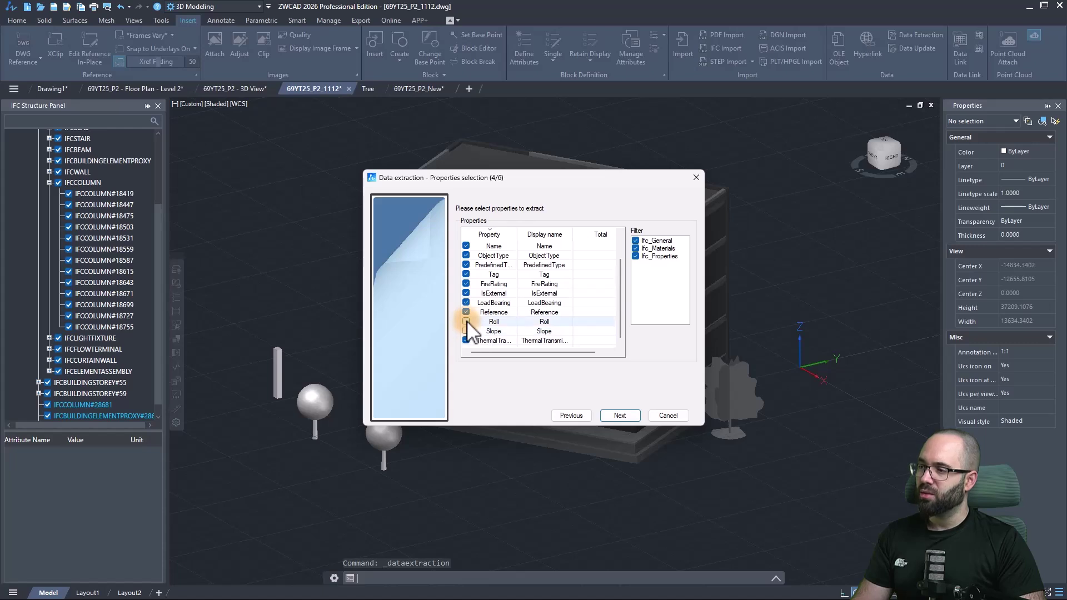
scroll(500, 329, "up", 1)
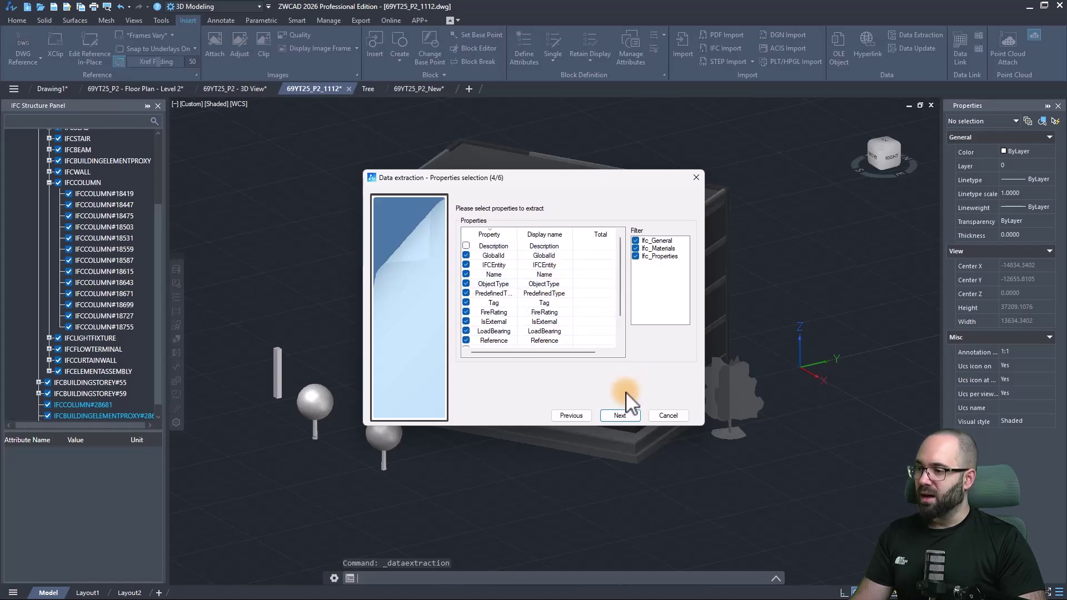
left_click(615, 414)
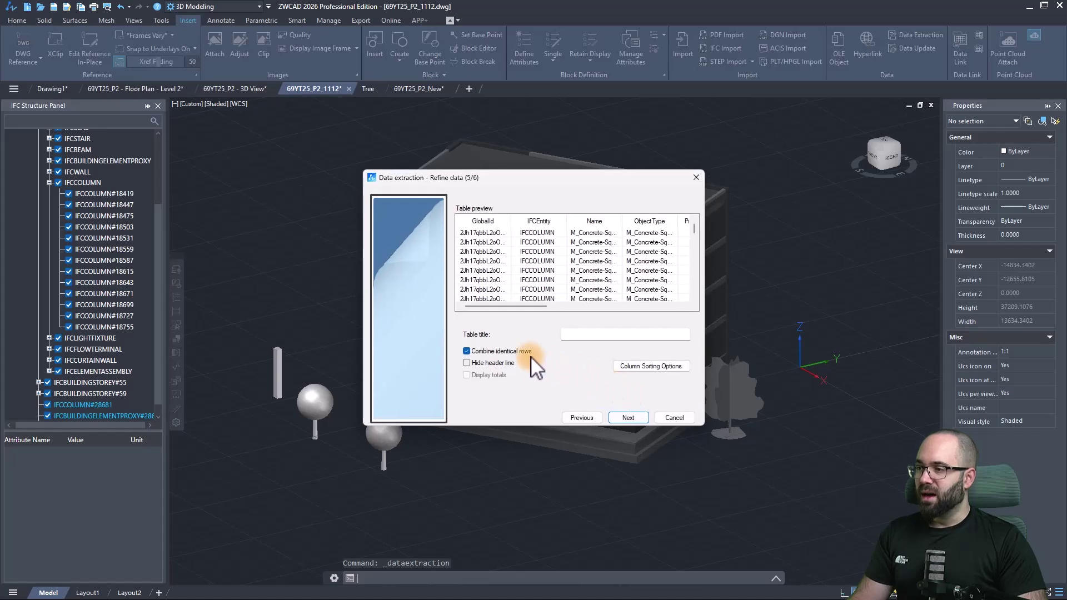
scroll(563, 268, "down", 3)
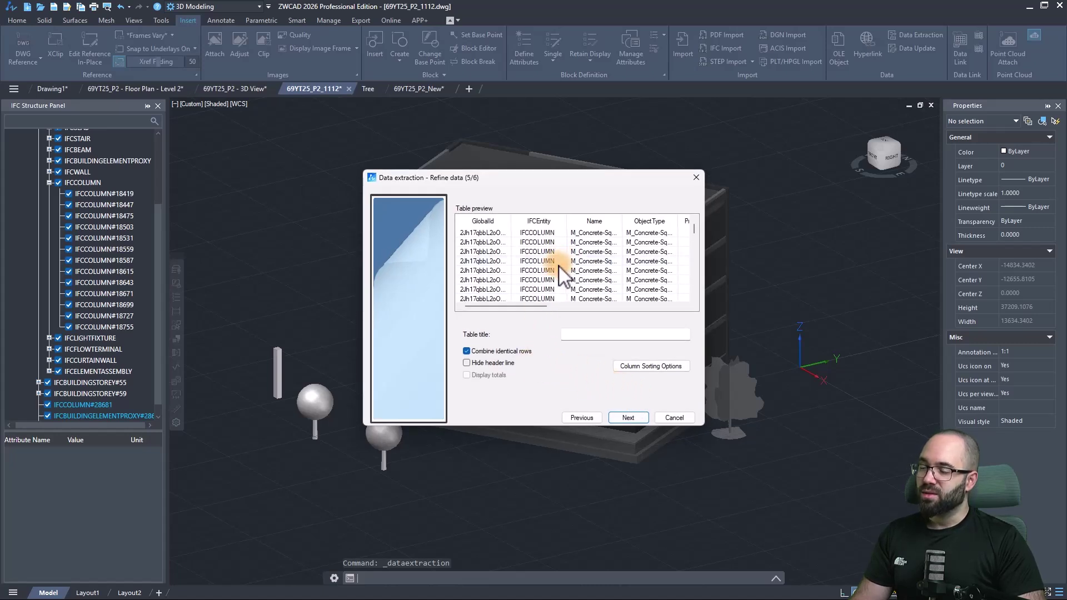
scroll(550, 263, "down", 3)
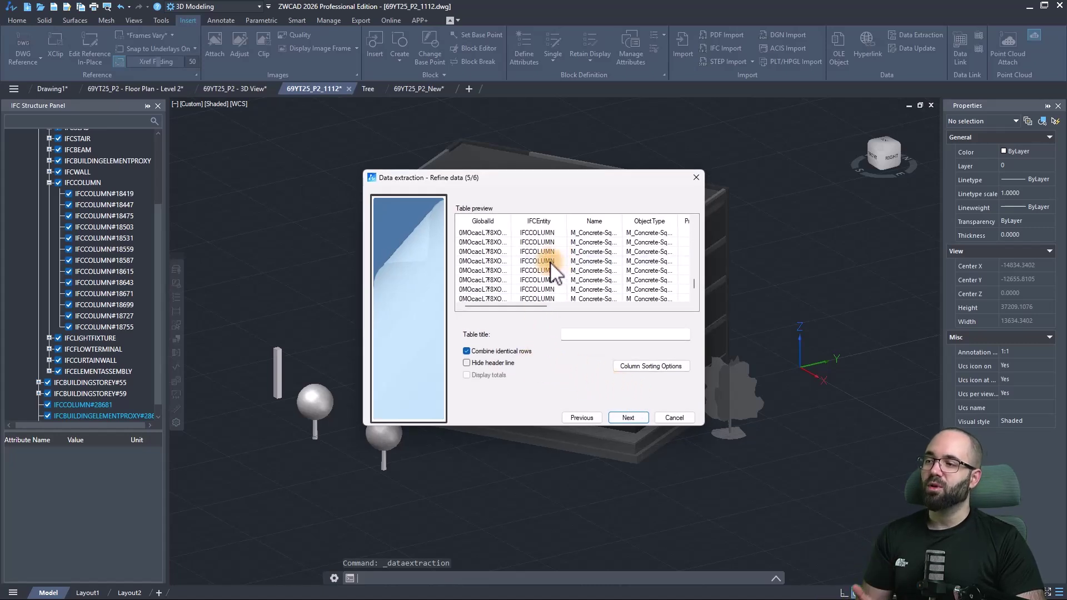
scroll(550, 263, "down", 2)
scroll(550, 262, "up", 2)
scroll(550, 262, "up", 3)
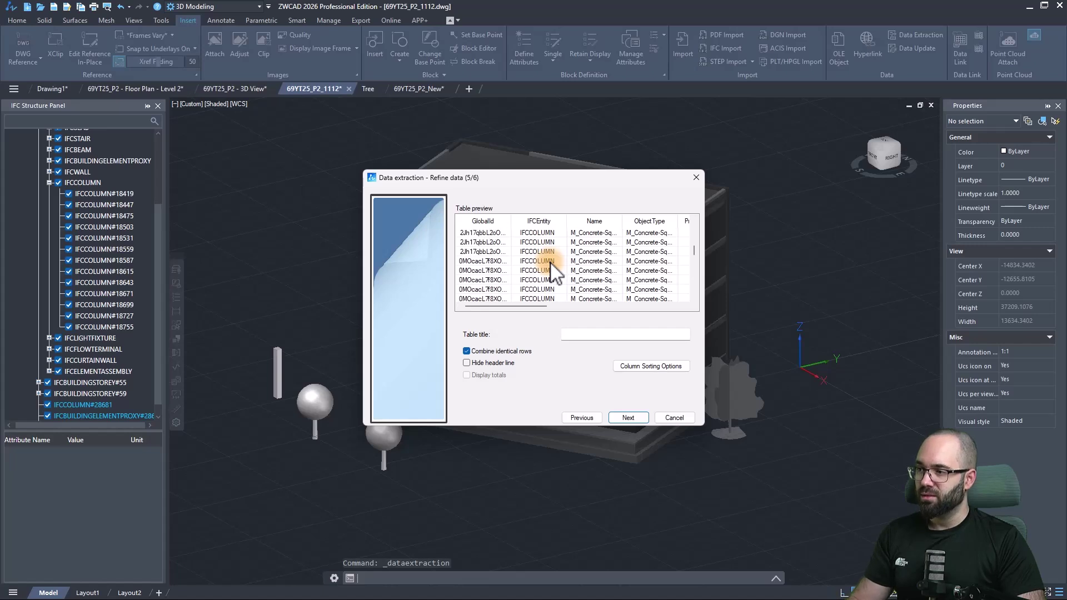
scroll(550, 263, "up", 3)
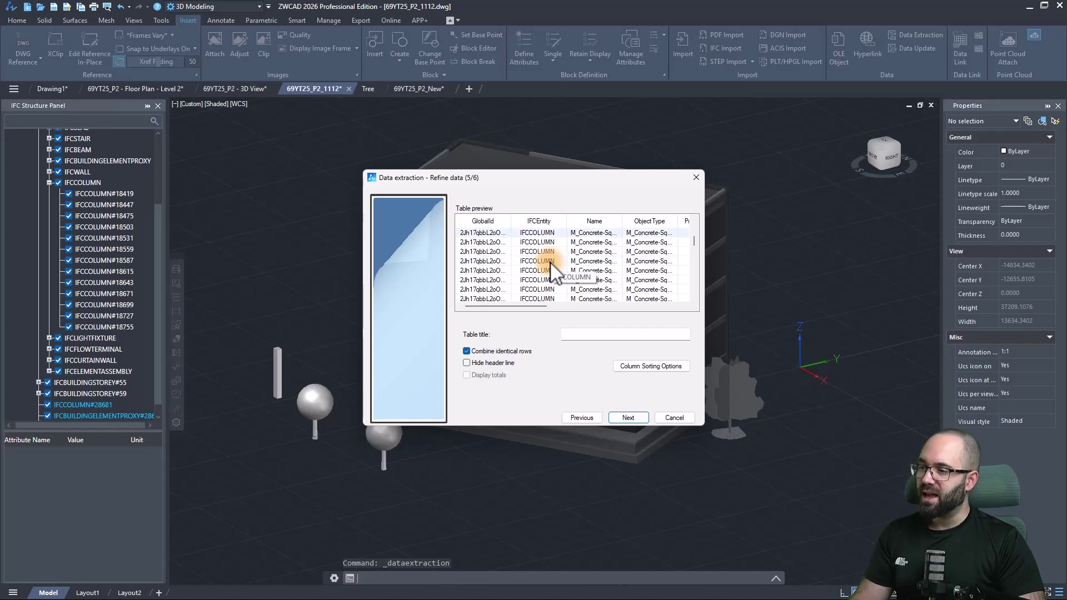
left_click(626, 416)
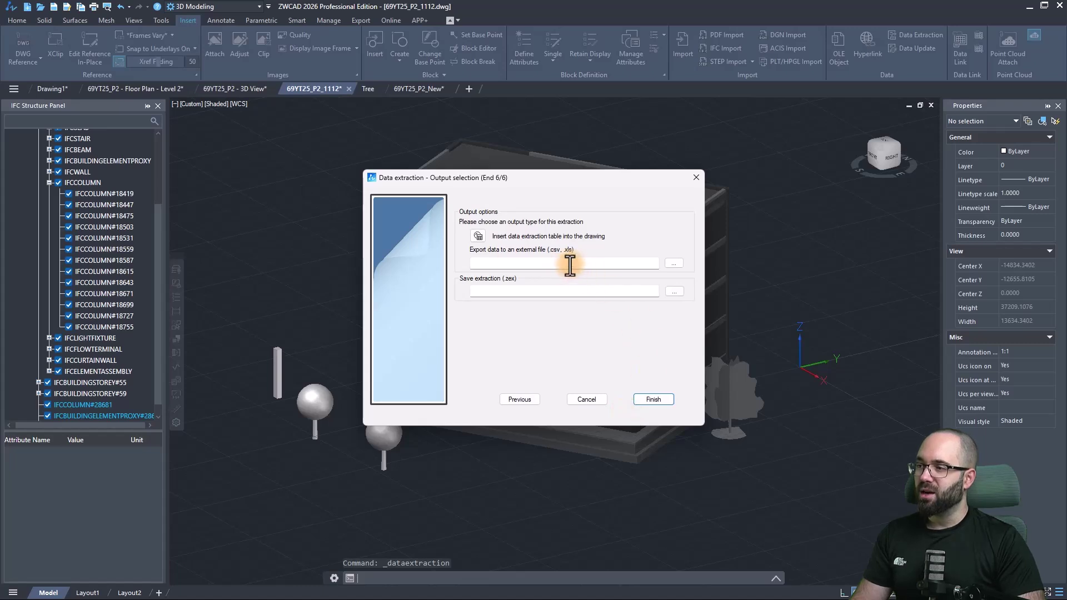
- Set the external output file to Export.csv on the Desktop
left_click(672, 264)
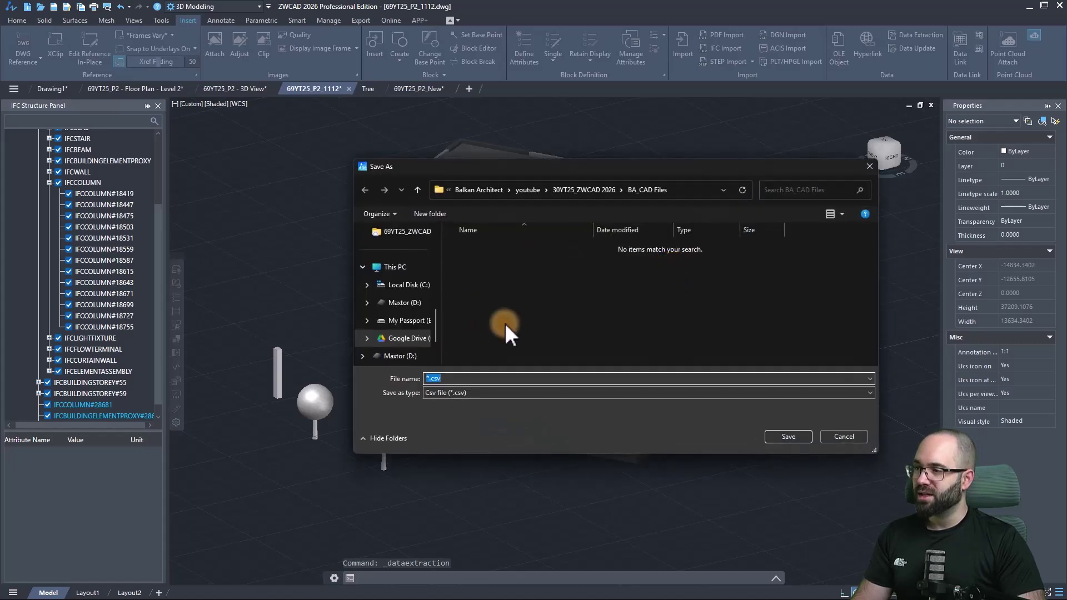
scroll(405, 301, "up", 5)
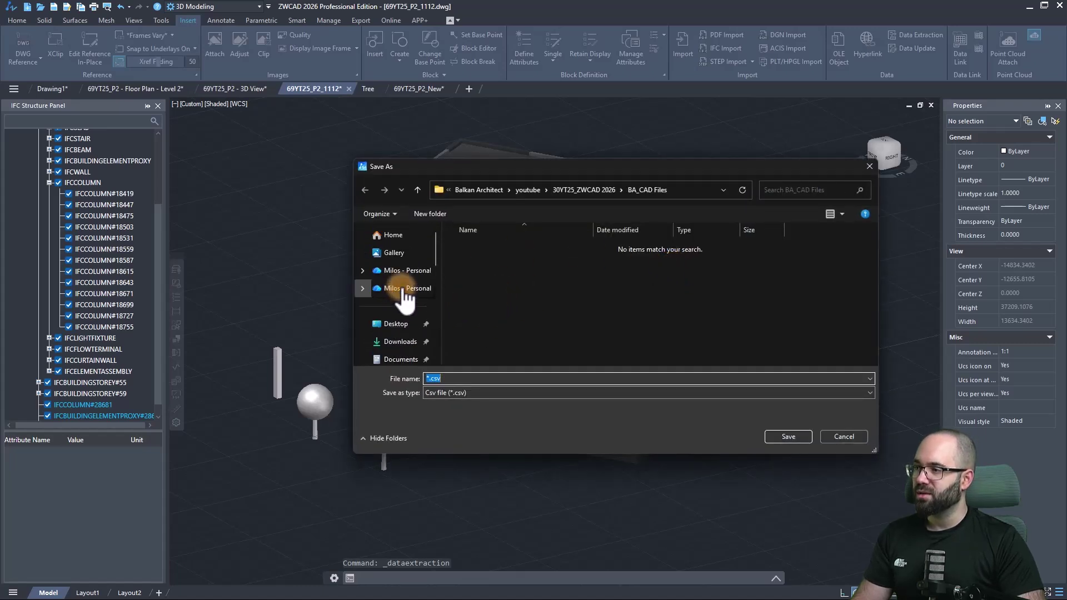
left_click(396, 324)
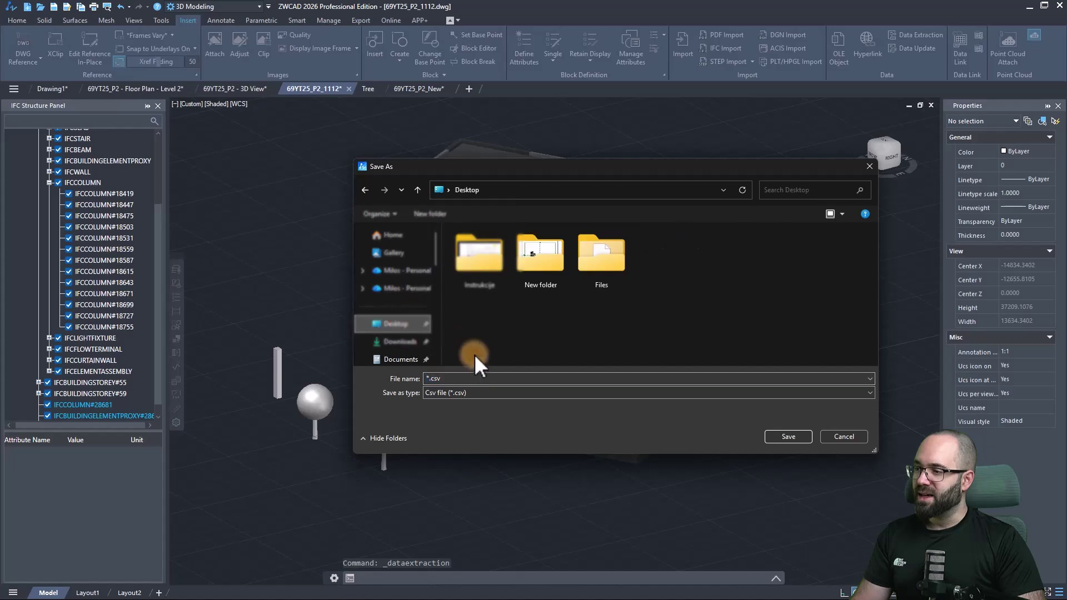
left_click(429, 379)
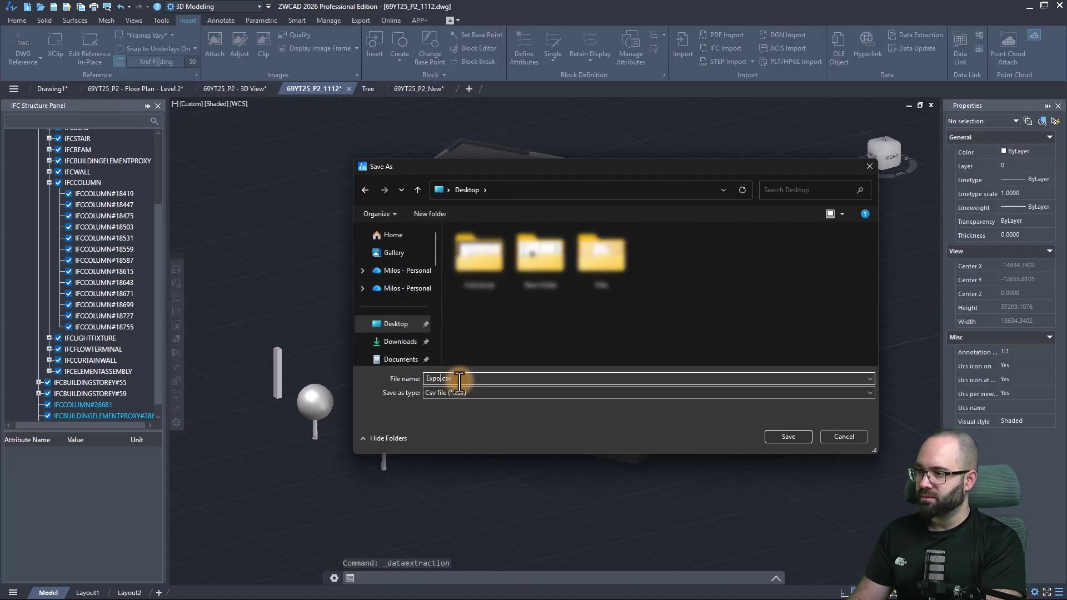
type("rt")
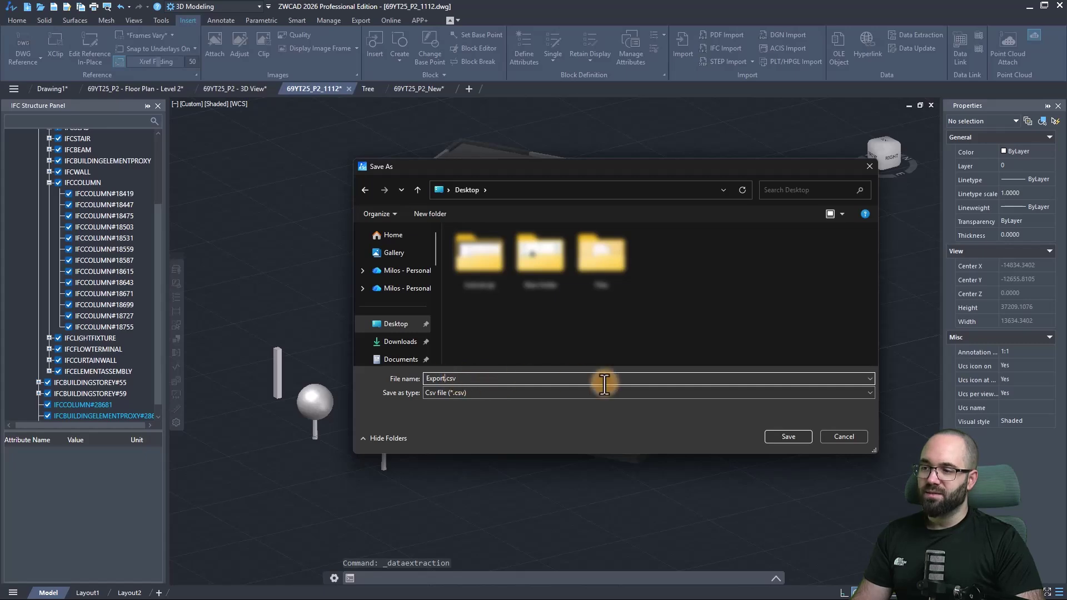
left_click(786, 438)
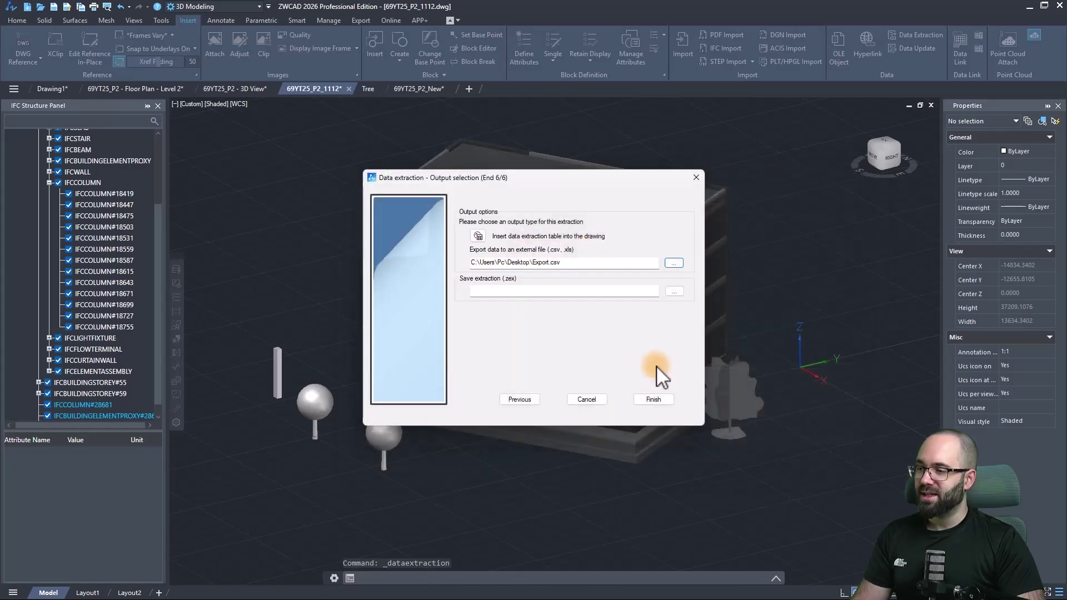
- Finish the extraction and widen column A in Excel to show full GlobalId values
left_click(648, 401)
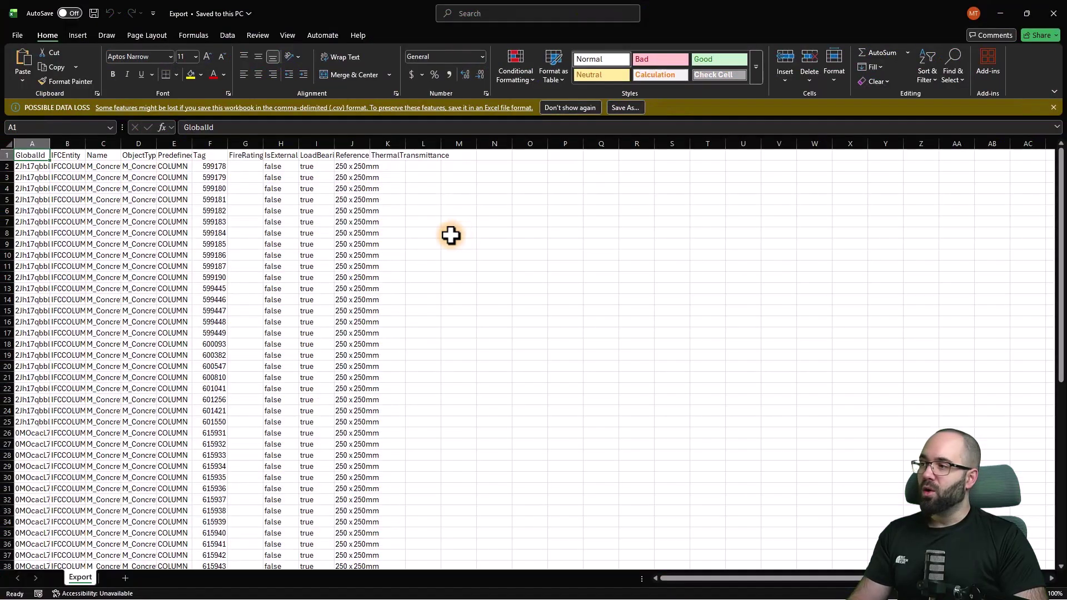
scroll(184, 269, "down", 6)
scroll(184, 269, "down", 8)
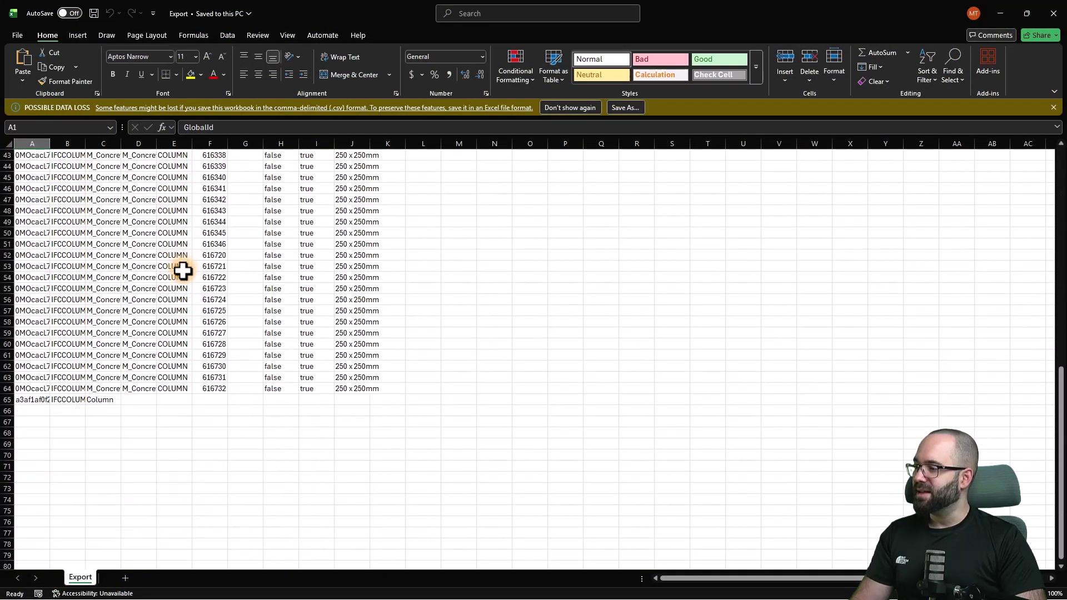
scroll(119, 393, "up", 4)
scroll(105, 386, "up", 6)
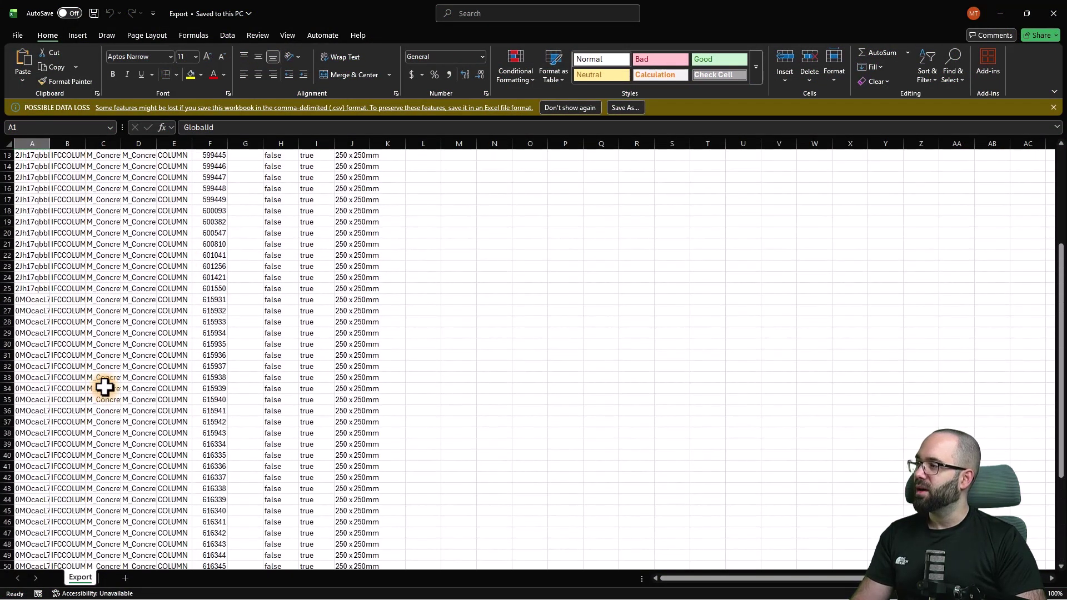
scroll(100, 333, "up", 4)
mouse_move(50, 144)
left_mouse_down()
mouse_move(194, 147)
mouse_move(122, 148)
mouse_move(177, 144)
left_mouse_up()
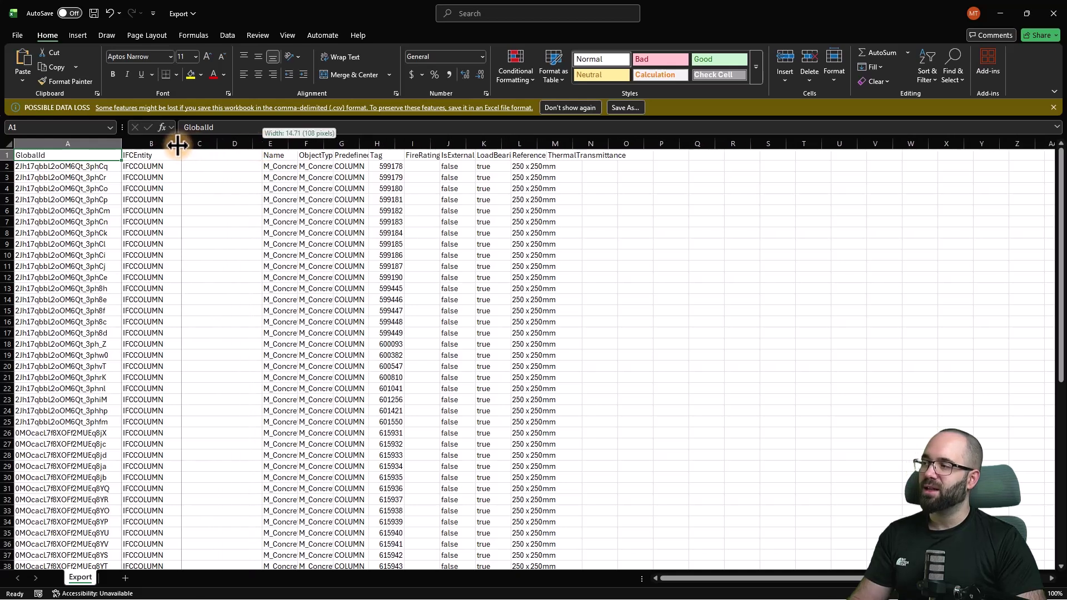
scroll(249, 282, "down", 4)
scroll(249, 282, "down", 3)
scroll(249, 282, "down", 4)
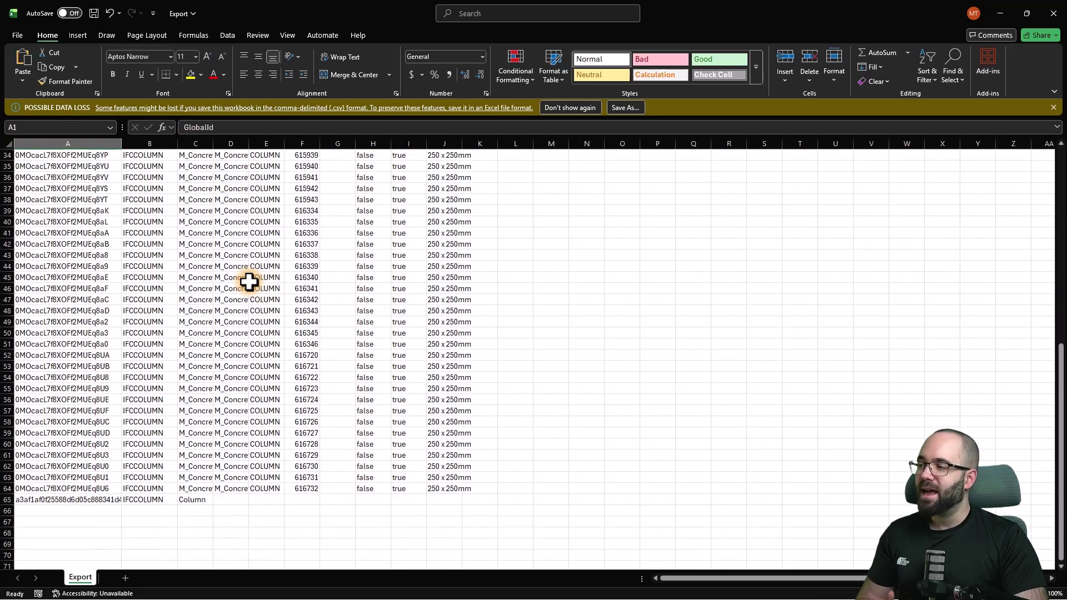
scroll(248, 282, "down", 2)
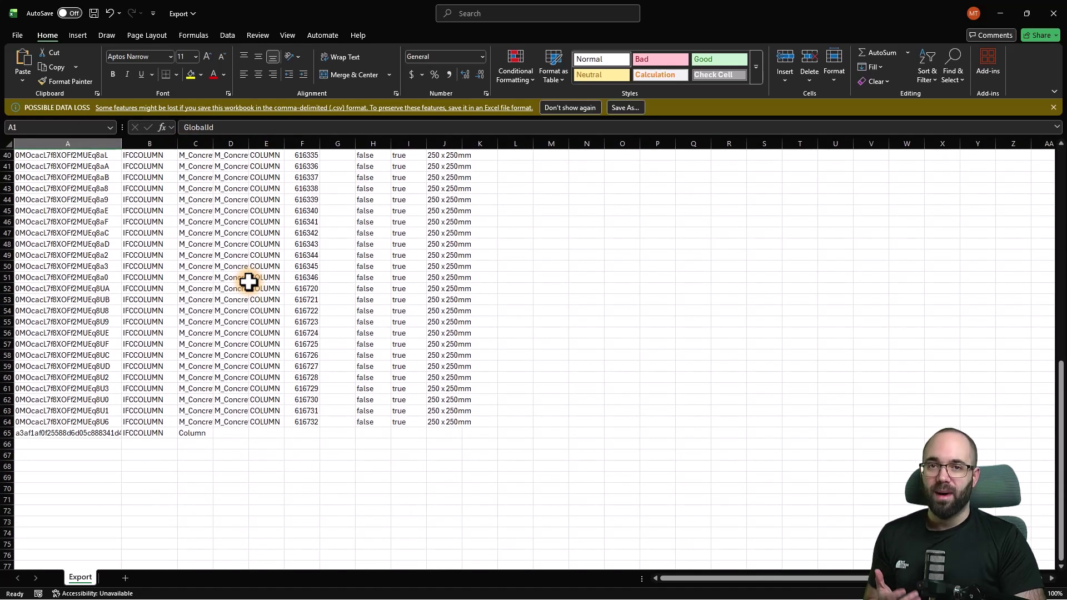